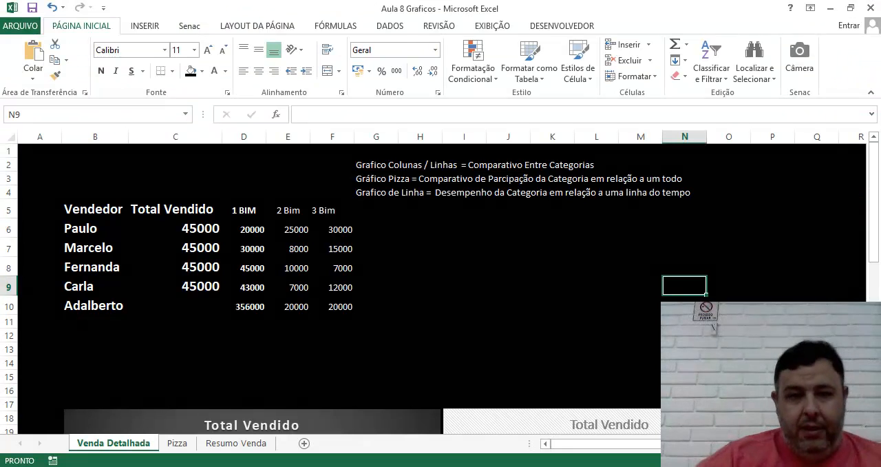
Step: Open the workbook "Funções Aula 7 - Com Contas a Pagar" from the Aula 7 folder of Excel Fundamental
{"action": "left_click", "coordinate": [340, 305]}
{"action": "left_click", "coordinate": [141, 207]}
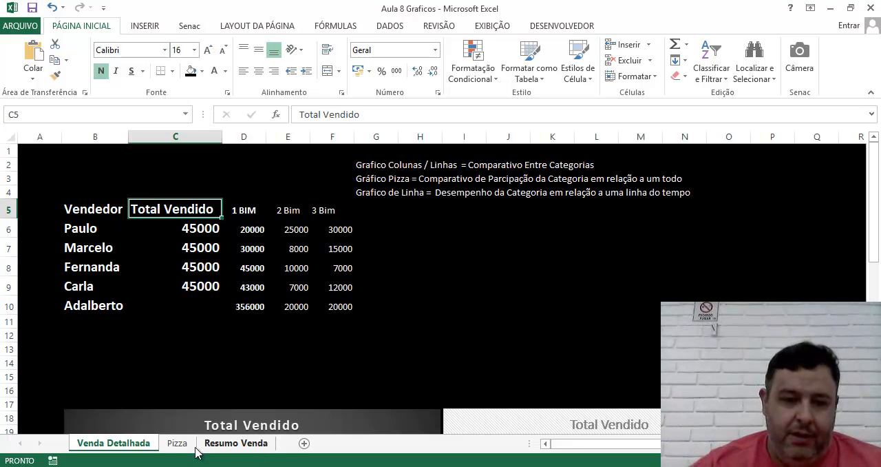
{"action": "left_click", "coordinate": [265, 466]}
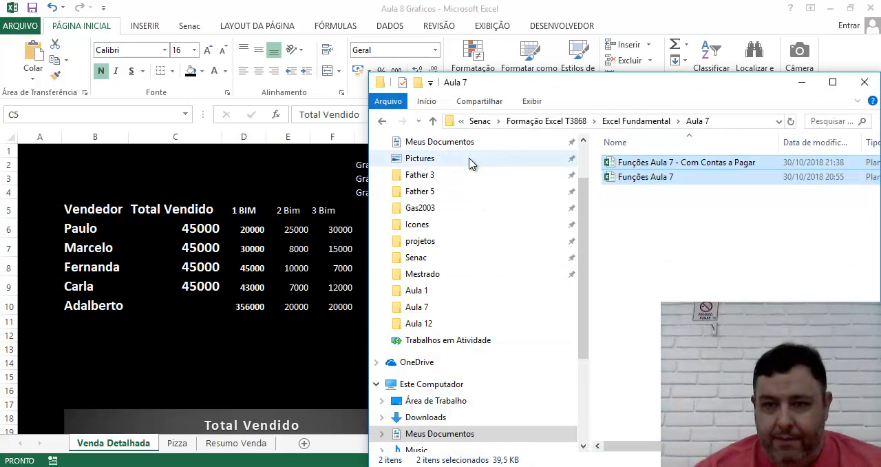
{"action": "left_click", "coordinate": [626, 121]}
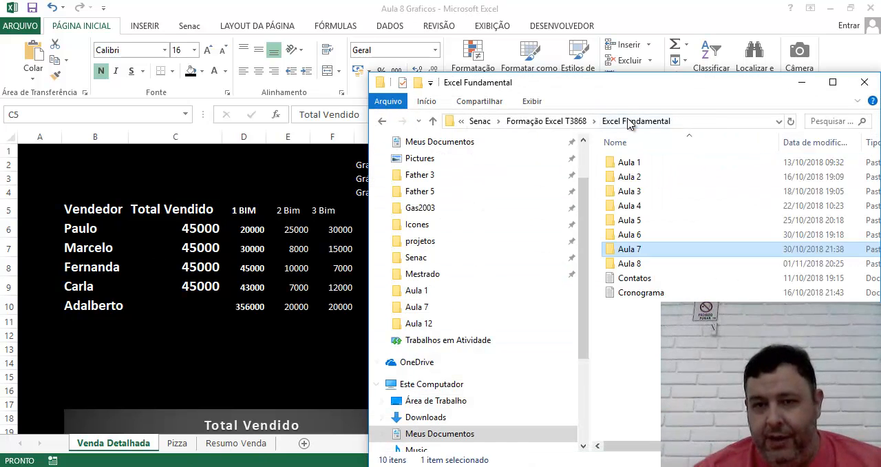
{"action": "double_click", "coordinate": [629, 263]}
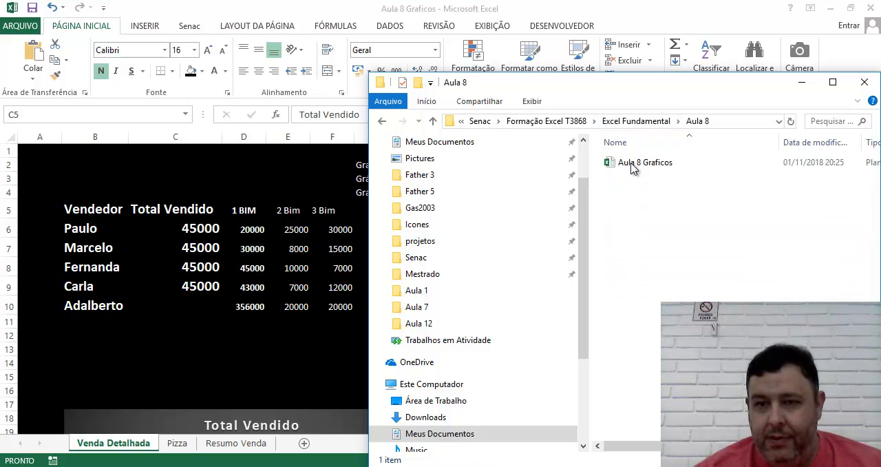
{"action": "left_click", "coordinate": [613, 121]}
{"action": "left_click", "coordinate": [632, 251]}
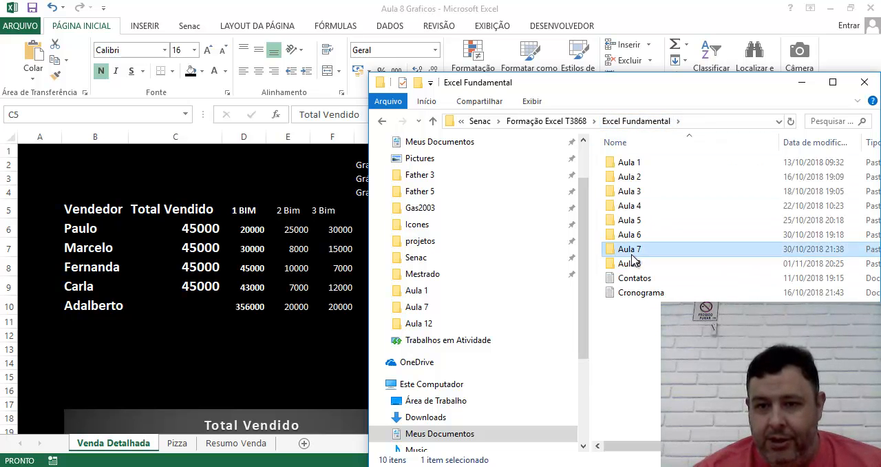
{"action": "double_click", "coordinate": [632, 253]}
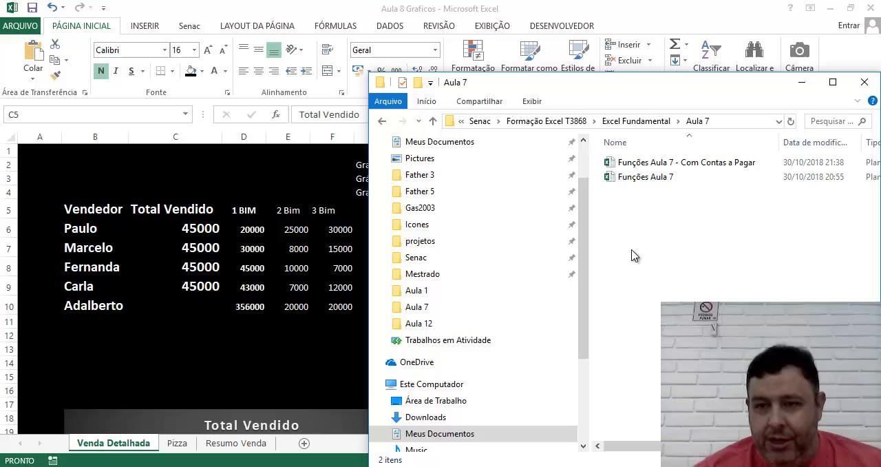
{"action": "double_click", "coordinate": [629, 162]}
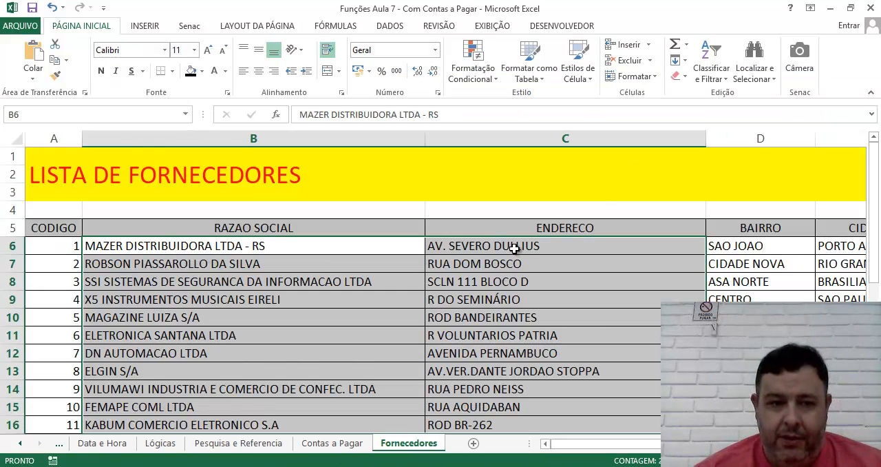
Step: Examine the supplier list on the Fornecedores sheet across its rows and columns, ending on the first supplier's name in B6
{"action": "scroll", "coordinate": [435, 316], "scroll_direction": "down", "scroll_amount": 4}
{"action": "scroll", "coordinate": [435, 315], "scroll_direction": "up", "scroll_amount": 4}
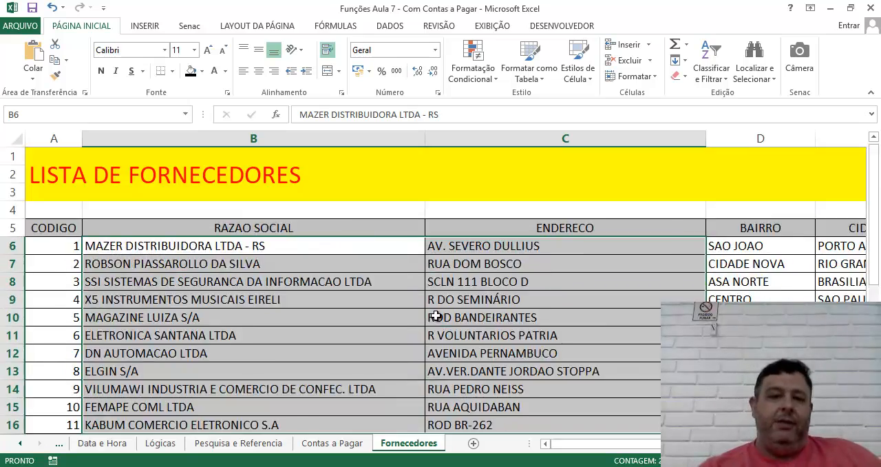
{"action": "scroll", "coordinate": [435, 315], "scroll_direction": "down", "scroll_amount": 4}
{"action": "scroll", "coordinate": [437, 303], "scroll_direction": "up", "scroll_amount": 4}
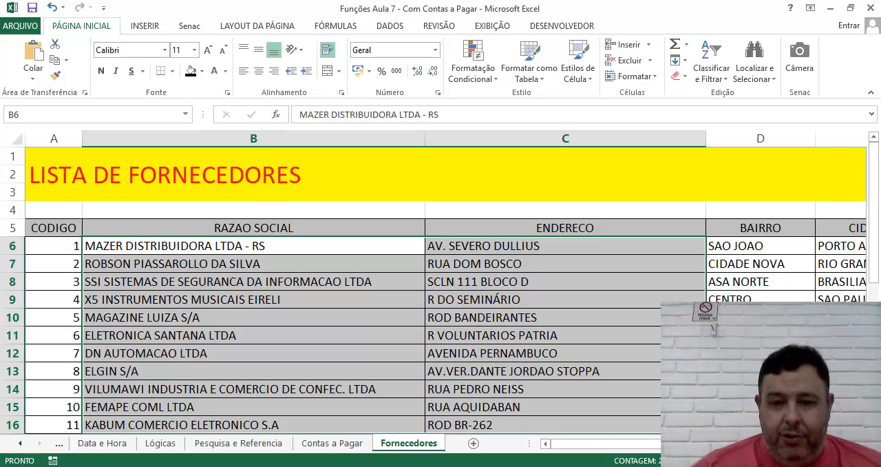
{"action": "scroll", "coordinate": [259, 277], "scroll_direction": "right", "scroll_amount": 5}
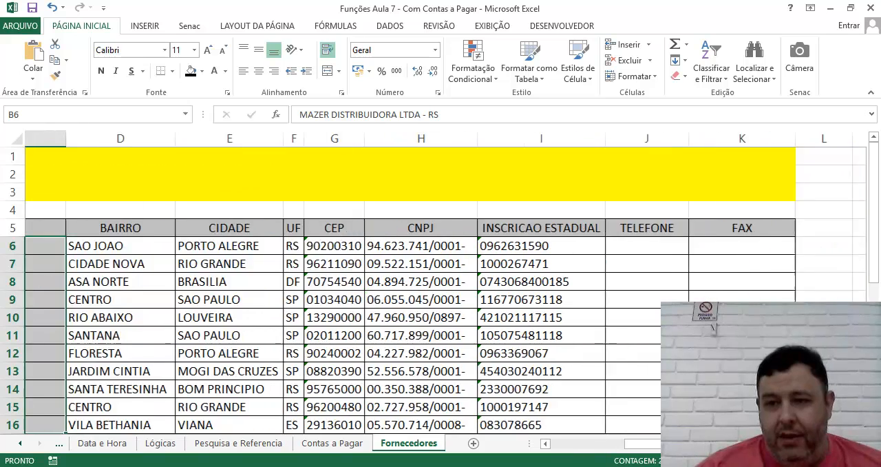
{"action": "left_click", "coordinate": [258, 277]}
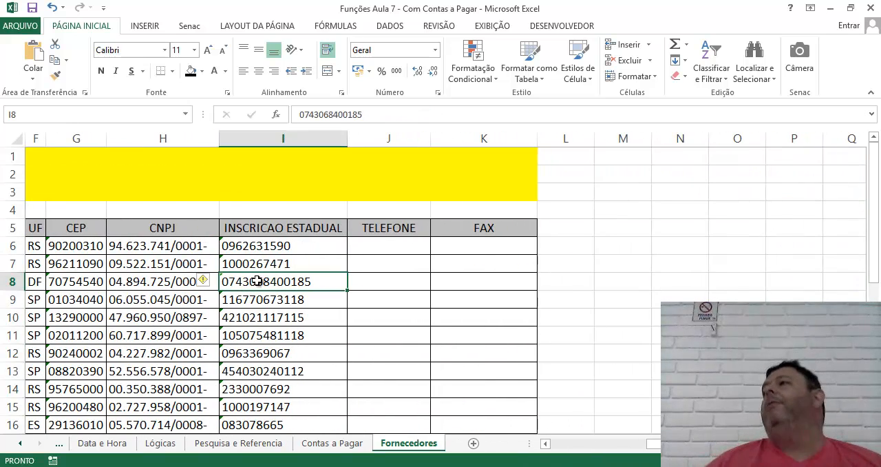
{"action": "key", "text": "Left"}
{"action": "key", "text": "Left"}
{"action": "key", "text": "Left"}
{"action": "key", "text": "Left"}
{"action": "key", "text": "Left"}
{"action": "key", "text": "Left"}
{"action": "key", "text": "Left"}
{"action": "key", "text": "Left"}
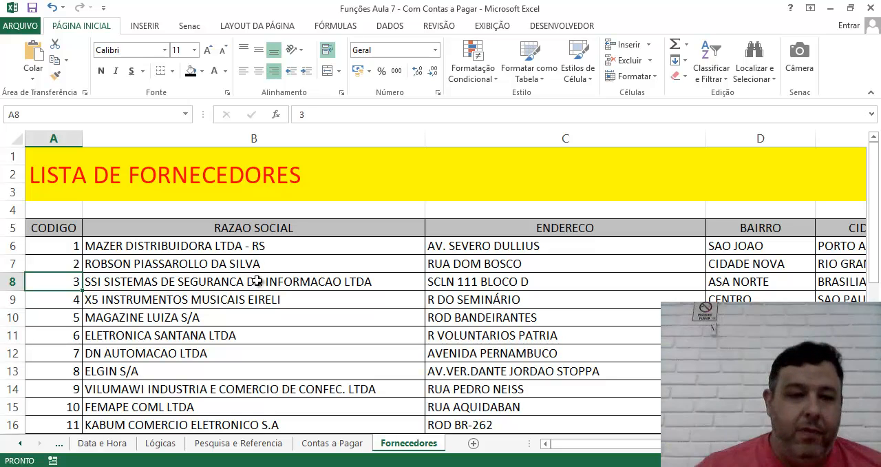
{"action": "left_click", "coordinate": [110, 262]}
{"action": "left_click", "coordinate": [104, 249]}
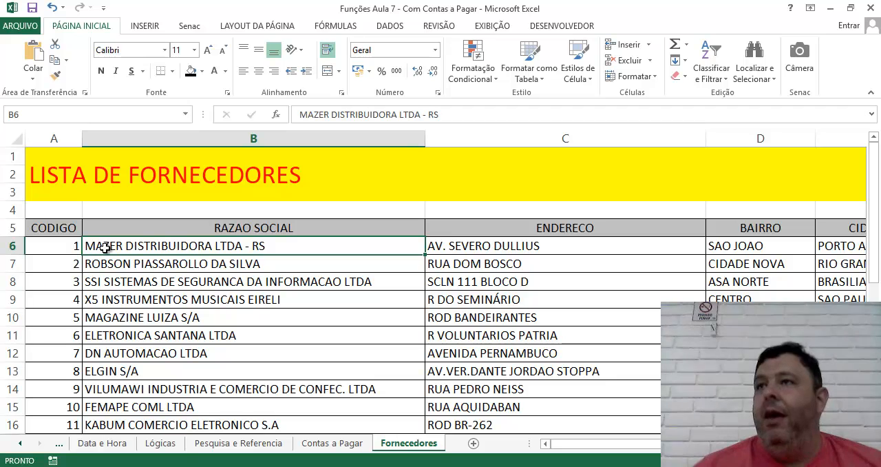
Step: Add a new blank worksheet and split its window at cell B2
{"action": "left_click", "coordinate": [493, 27]}
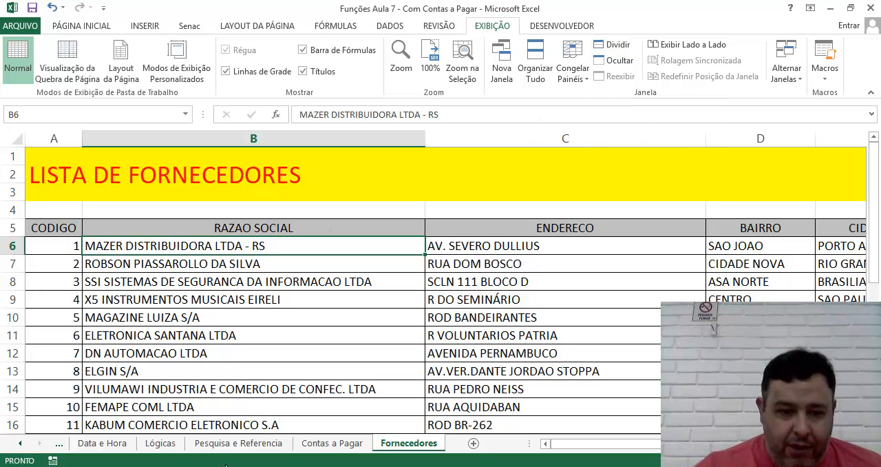
{"action": "left_click", "coordinate": [473, 443]}
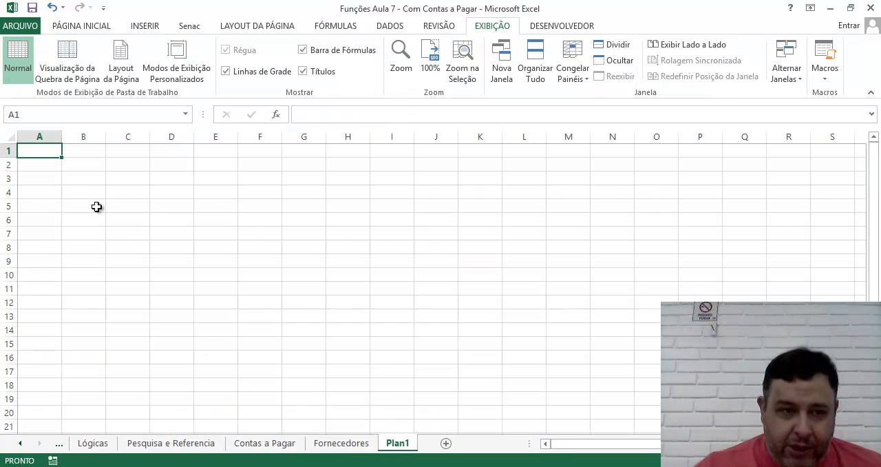
{"action": "left_click", "coordinate": [79, 177]}
{"action": "left_click", "coordinate": [79, 167]}
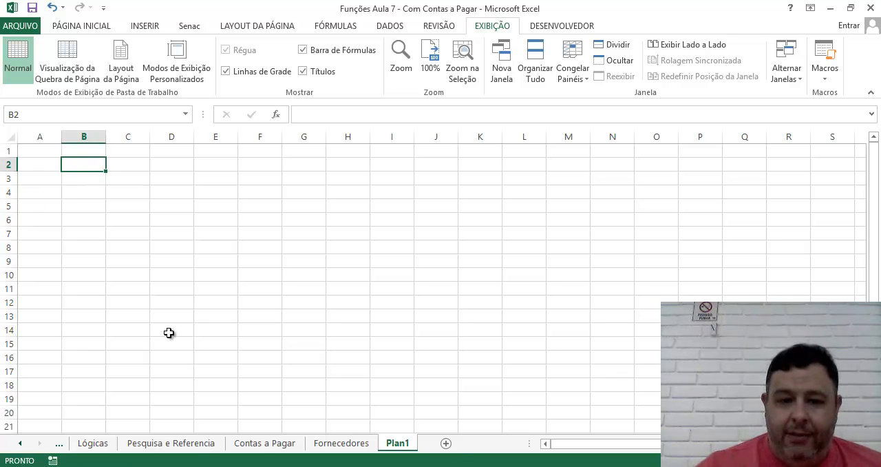
{"action": "scroll", "coordinate": [573, 116], "scroll_direction": "up", "scroll_amount": 5, "text": "ctrl"}
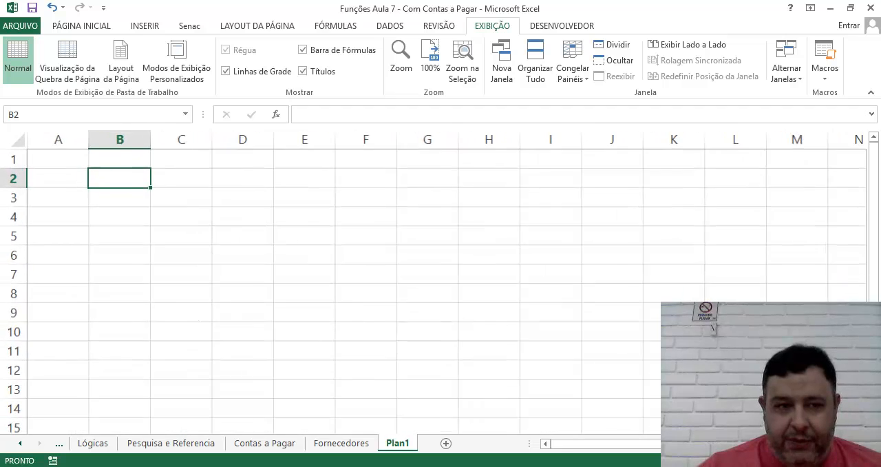
{"action": "left_click", "coordinate": [618, 46]}
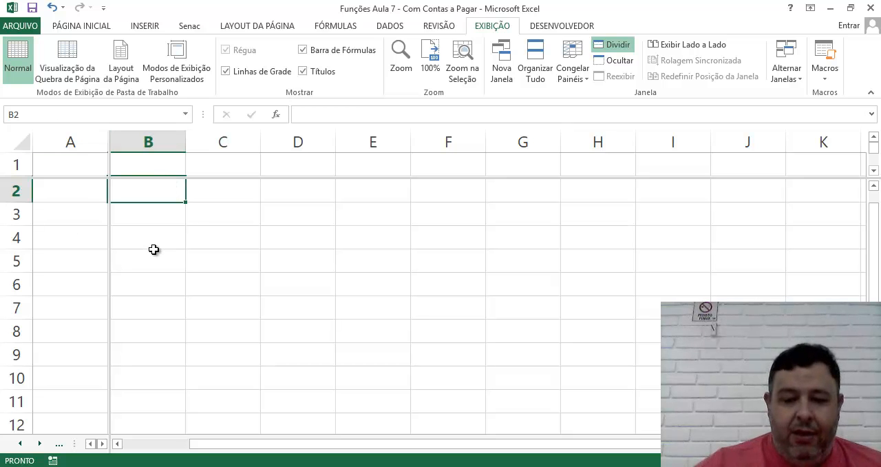
Step: Move the active cell back and forth along row 2 in the large pane to examine its horizontal scrolling
{"action": "key", "text": "Right"}
{"action": "key", "text": "Right"}
{"action": "key", "text": "Right"}
{"action": "key", "text": "Right"}
{"action": "key", "text": "Left"}
{"action": "key", "text": "Right"}
{"action": "key", "text": "Right"}
{"action": "key", "text": "Right"}
{"action": "key", "text": "Right"}
{"action": "key", "text": "Right"}
{"action": "key", "text": "Right"}
{"action": "key", "text": "Right"}
{"action": "key", "text": "Right"}
{"action": "key", "text": "Right"}
{"action": "key", "text": "Right"}
{"action": "key", "text": "Right"}
{"action": "key", "text": "Right"}
{"action": "key", "text": "Right"}
{"action": "key", "text": "Right"}
{"action": "key", "text": "Right"}
{"action": "key", "text": "Right"}
{"action": "key", "text": "Right"}
{"action": "key", "text": "Right"}
{"action": "key", "text": "Right"}
{"action": "key", "text": "Right"}
{"action": "key", "text": "Right"}
{"action": "key", "text": "Right"}
{"action": "key", "text": "Right"}
{"action": "key", "text": "Right"}
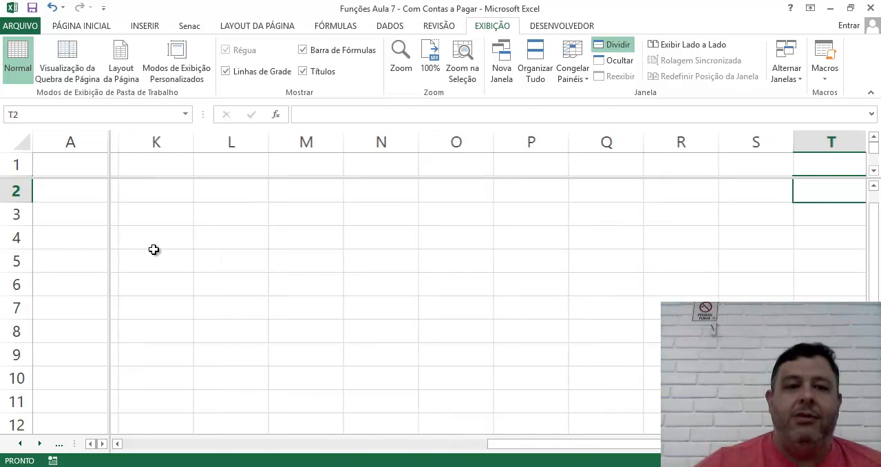
{"action": "key", "text": "Right"}
{"action": "key", "text": "Right"}
{"action": "key", "text": "Right"}
{"action": "key", "text": "Right"}
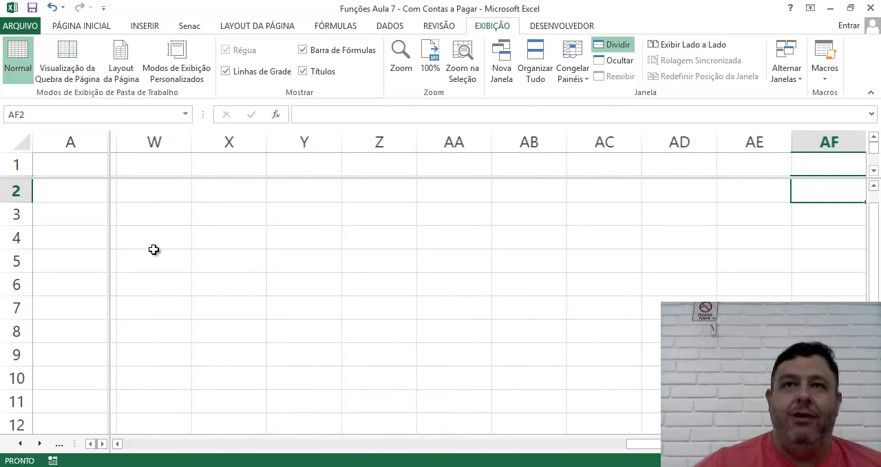
{"action": "key", "text": "Left"}
{"action": "key", "text": "Left"}
{"action": "key", "text": "Left"}
{"action": "key", "text": "Left"}
{"action": "key", "text": "Left"}
{"action": "key", "text": "Left"}
{"action": "key", "text": "Left"}
{"action": "key", "text": "Left"}
{"action": "key", "text": "Left"}
{"action": "key", "text": "Left"}
{"action": "key", "text": "Left"}
{"action": "key", "text": "Left"}
{"action": "key", "text": "Left"}
{"action": "key", "text": "Left"}
{"action": "key", "text": "Left"}
{"action": "key", "text": "Left"}
{"action": "key", "text": "Left"}
{"action": "key", "text": "Left"}
{"action": "key", "text": "Left"}
{"action": "key", "text": "Left"}
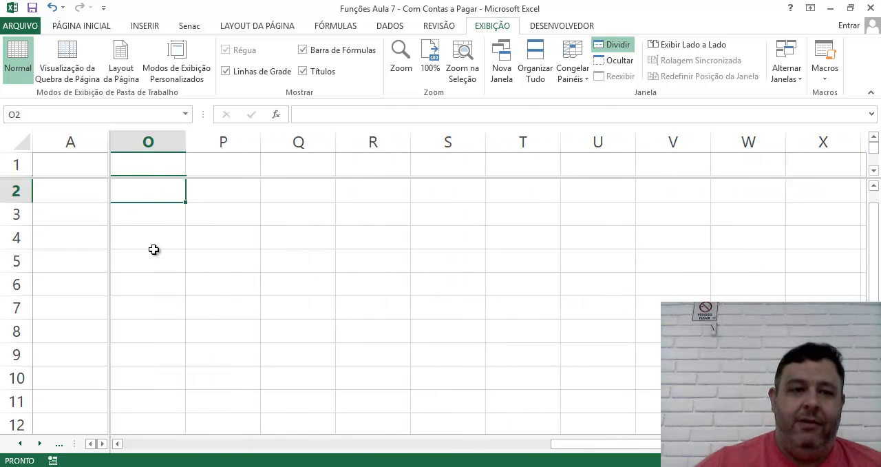
{"action": "key", "text": "Right"}
{"action": "key", "text": "Right"}
{"action": "key", "text": "Left"}
{"action": "key", "text": "Left"}
{"action": "key", "text": "Left"}
{"action": "key", "text": "Left"}
{"action": "key", "text": "Left"}
{"action": "key", "text": "Left"}
{"action": "key", "text": "Left"}
{"action": "key", "text": "Left"}
{"action": "key", "text": "Left"}
{"action": "key", "text": "Left"}
{"action": "key", "text": "Left"}
{"action": "key", "text": "Left"}
{"action": "key", "text": "Left"}
{"action": "key", "text": "Left"}
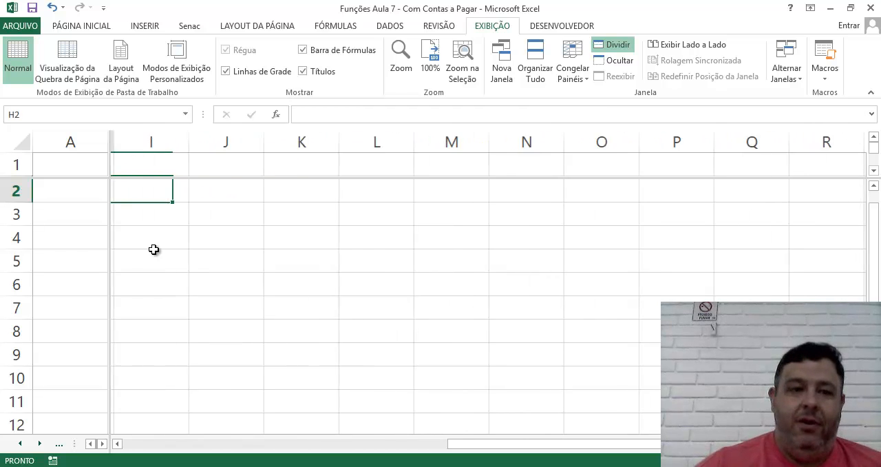
{"action": "key", "text": "Right"}
{"action": "key", "text": "Left"}
{"action": "key", "text": "Right"}
{"action": "key", "text": "Left"}
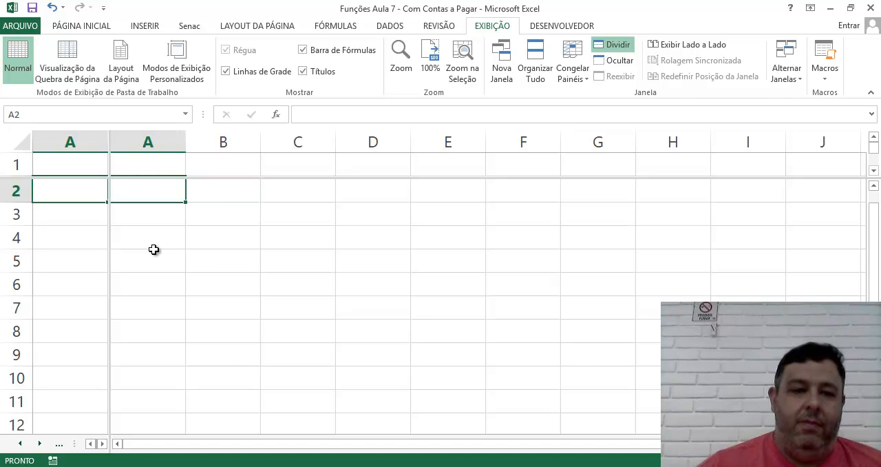
Step: Move the active cell along row 2 within the narrow pane beside the vertical split to examine its separate scrolling
{"action": "left_click", "coordinate": [74, 235]}
{"action": "left_click", "coordinate": [64, 195]}
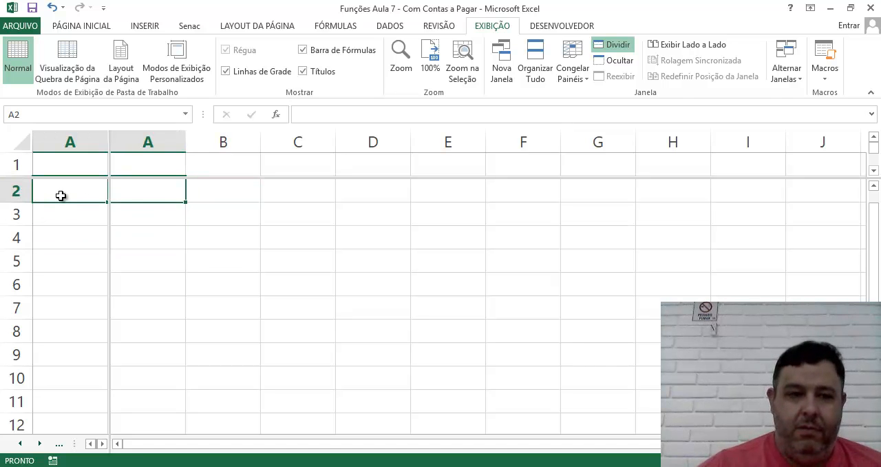
{"action": "key", "text": "Right"}
{"action": "key", "text": "Right"}
{"action": "key", "text": "Right"}
{"action": "key", "text": "Right"}
{"action": "key", "text": "Left"}
{"action": "key", "text": "Left"}
{"action": "key", "text": "Left"}
{"action": "key", "text": "Left"}
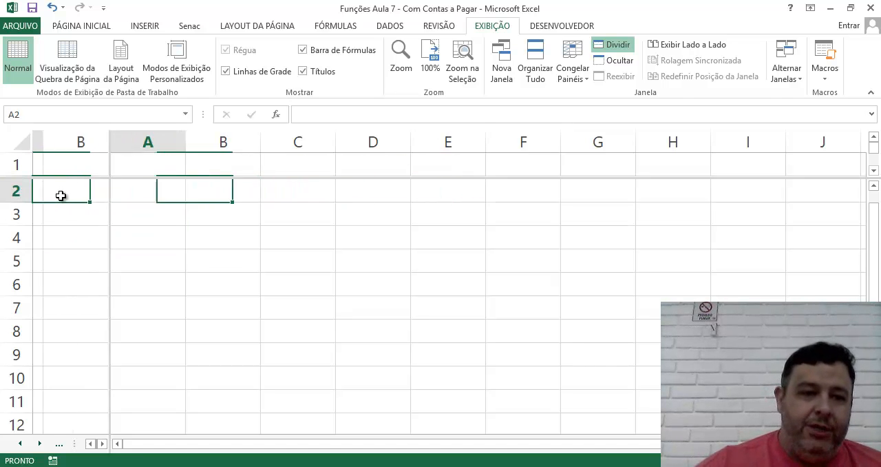
Step: Select cells above and below the horizontal split to compare how the panes show the same column
{"action": "left_click", "coordinate": [176, 238]}
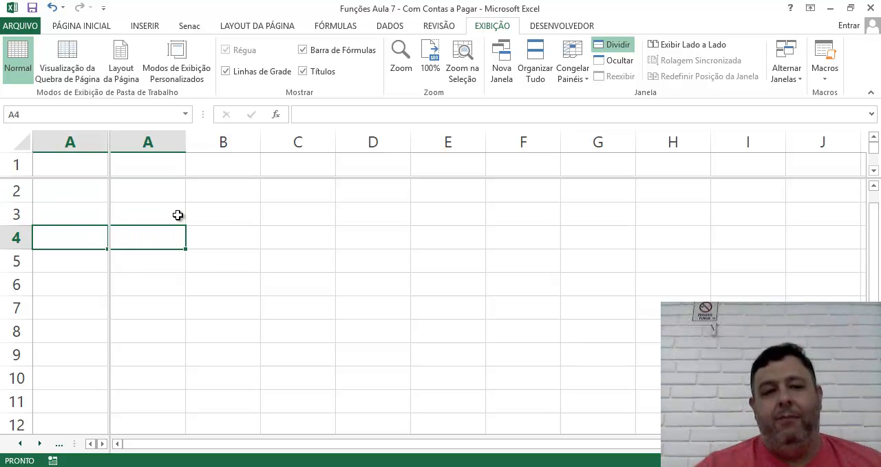
{"action": "left_click", "coordinate": [161, 172]}
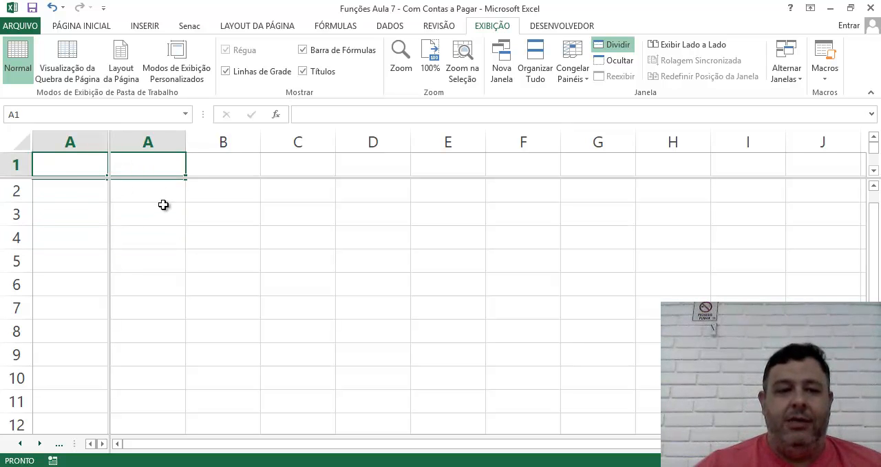
{"action": "left_click", "coordinate": [167, 205]}
{"action": "left_click", "coordinate": [214, 174]}
{"action": "left_click", "coordinate": [164, 165]}
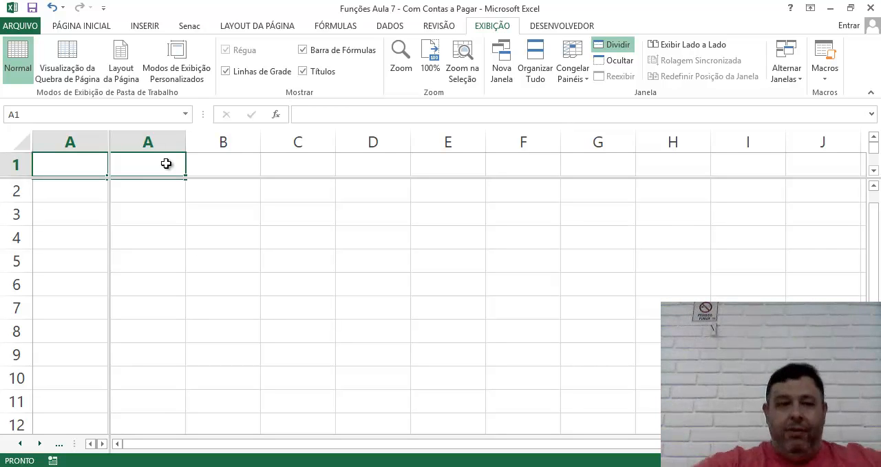
{"action": "left_click", "coordinate": [191, 303]}
Step: Move the active cell from B1 down column B and back within the upper pane to examine its vertical scrolling
{"action": "left_click", "coordinate": [244, 168]}
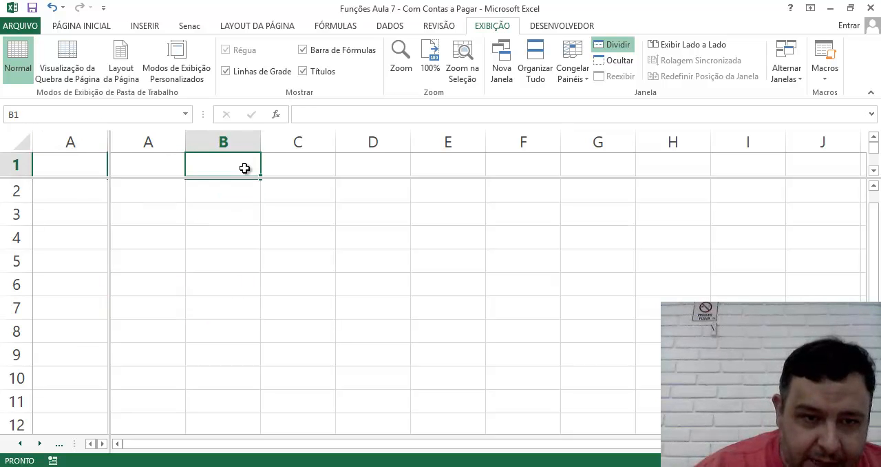
{"action": "key", "text": "Down"}
{"action": "key", "text": "Down"}
{"action": "key", "text": "Down"}
{"action": "key", "text": "Down"}
{"action": "key", "text": "Down"}
{"action": "key", "text": "Down"}
{"action": "key", "text": "Down"}
{"action": "key", "text": "Down"}
{"action": "key", "text": "Down"}
{"action": "key", "text": "Down"}
{"action": "key", "text": "Down"}
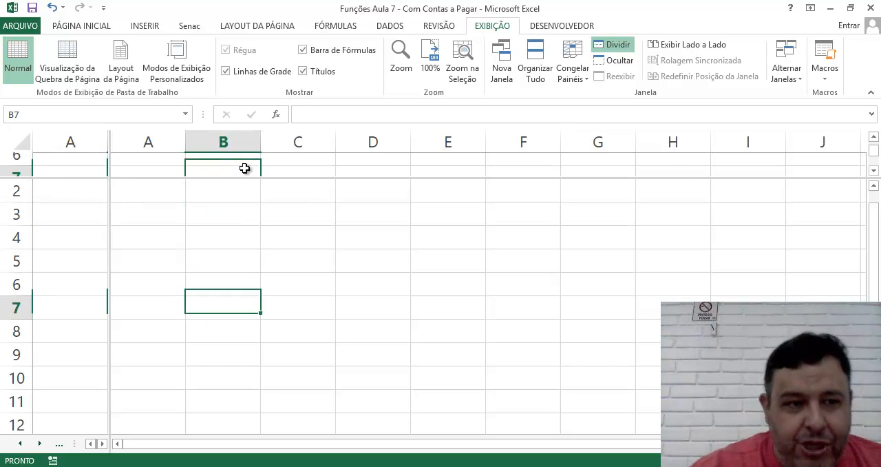
{"action": "key", "text": "Down"}
{"action": "key", "text": "Down"}
{"action": "key", "text": "Down"}
{"action": "key", "text": "Down"}
{"action": "key", "text": "Down"}
{"action": "key", "text": "Down"}
{"action": "key", "text": "Down"}
{"action": "key", "text": "Down"}
{"action": "key", "text": "Down"}
{"action": "key", "text": "Down"}
{"action": "key", "text": "Down"}
{"action": "key", "text": "Down"}
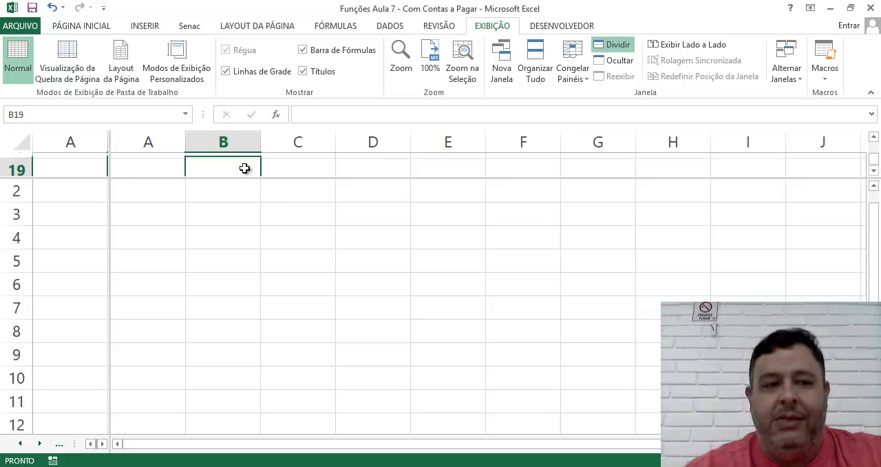
{"action": "key", "text": "Up"}
{"action": "key", "text": "Up"}
{"action": "key", "text": "Up"}
{"action": "key", "text": "Up"}
{"action": "key", "text": "Up"}
{"action": "key", "text": "Up"}
{"action": "key", "text": "Up"}
{"action": "key", "text": "Up"}
{"action": "key", "text": "Up"}
{"action": "key", "text": "Up"}
{"action": "key", "text": "Up"}
{"action": "key", "text": "Up"}
{"action": "key", "text": "Up"}
{"action": "key", "text": "Up"}
{"action": "key", "text": "Up"}
{"action": "key", "text": "Up"}
{"action": "key", "text": "Up"}
{"action": "key", "text": "Up"}
{"action": "key", "text": "Up"}
{"action": "key", "text": "Up"}
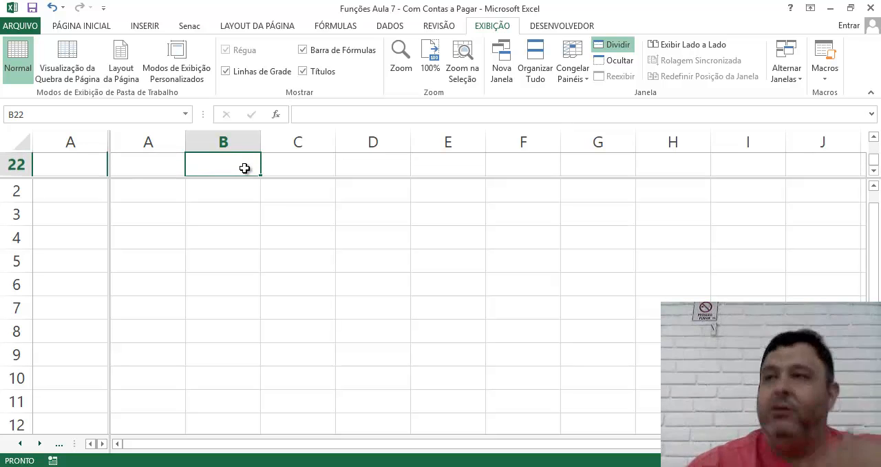
{"action": "key", "text": "Up"}
{"action": "key", "text": "Up"}
{"action": "key", "text": "Up"}
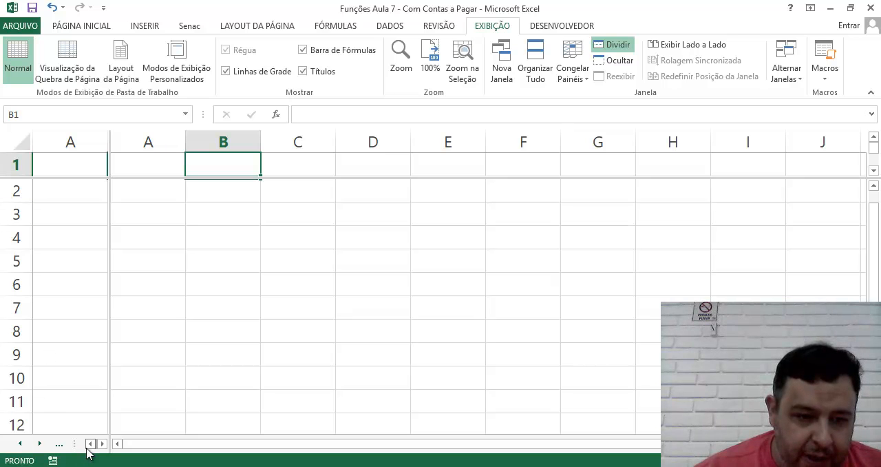
Step: Switch to the Contas a Pagar sheet
{"action": "left_click", "coordinate": [63, 444]}
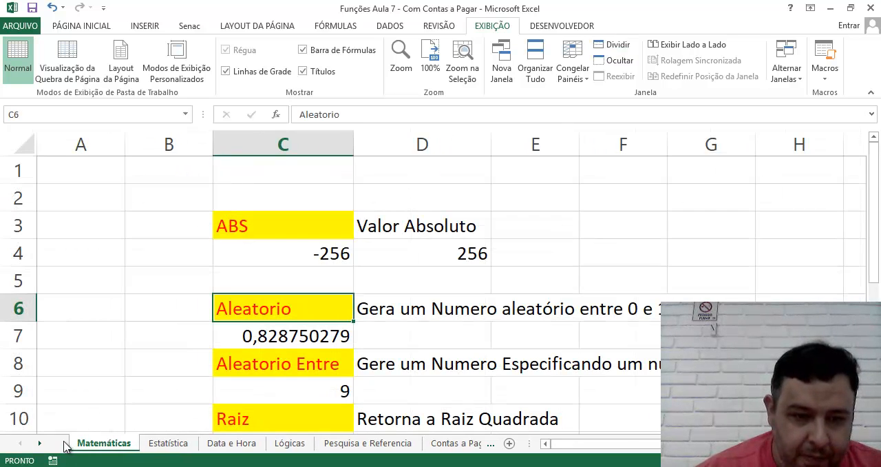
{"action": "left_click", "coordinate": [458, 443]}
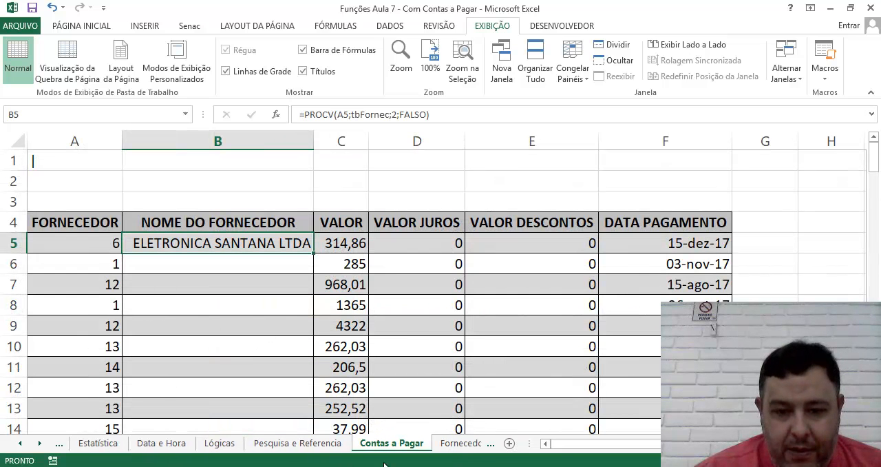
Step: Open the Fornecedores sheet and split the window horizontally above row 6, using cell A6
{"action": "left_click", "coordinate": [460, 443]}
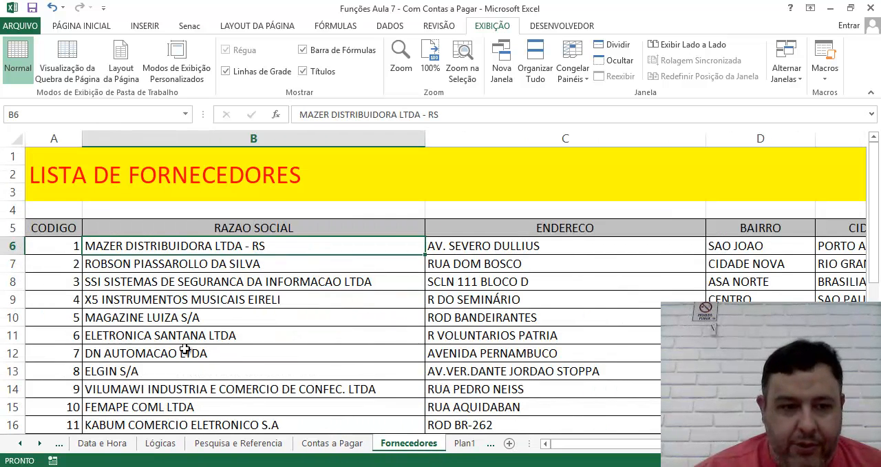
{"action": "left_click", "coordinate": [102, 267]}
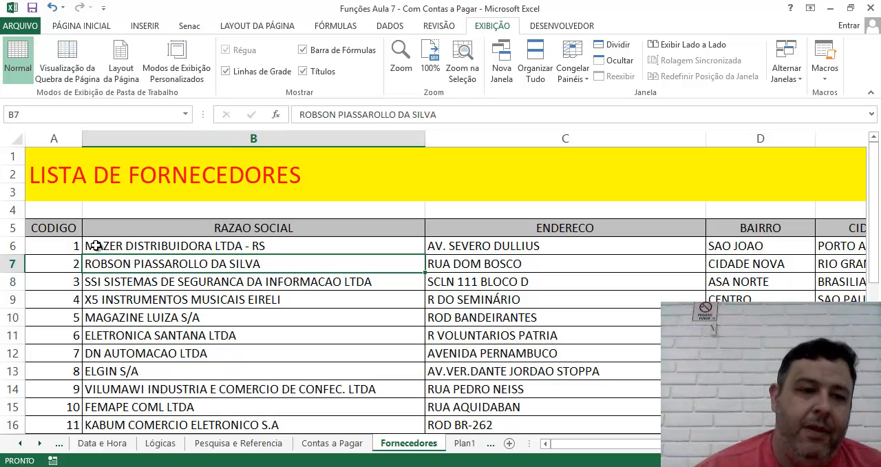
{"action": "left_click", "coordinate": [66, 245]}
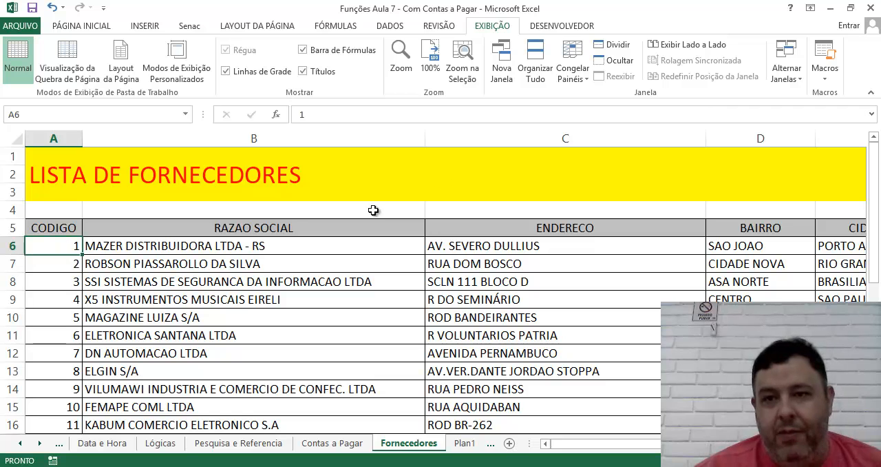
{"action": "left_click", "coordinate": [626, 47]}
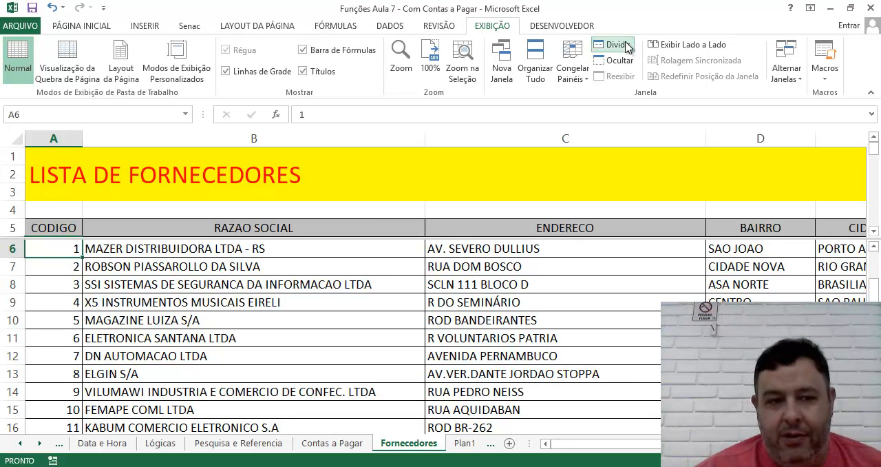
Step: Move the active cell down and up column B below the split to examine the lower pane's scrolling under the header row
{"action": "left_click", "coordinate": [368, 295]}
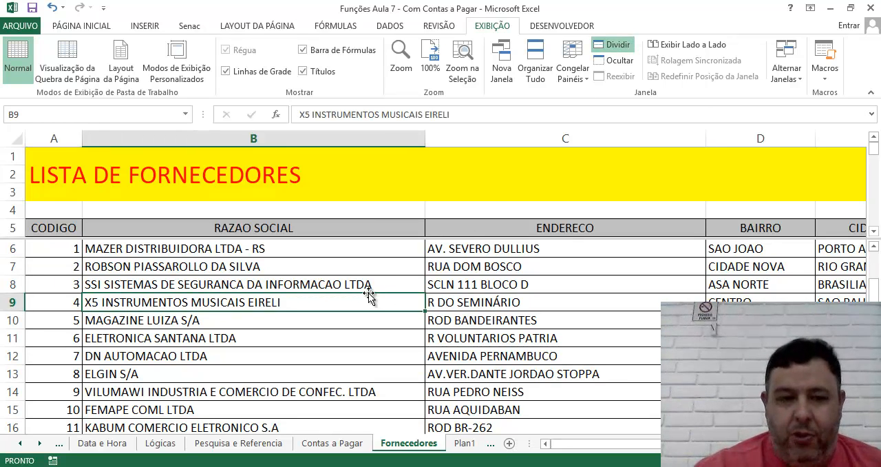
{"action": "key", "text": "Down"}
{"action": "key", "text": "Down"}
{"action": "key", "text": "Down"}
{"action": "key", "text": "Down"}
{"action": "key", "text": "Down"}
{"action": "key", "text": "Down"}
{"action": "key", "text": "Down"}
{"action": "key", "text": "Down"}
{"action": "key", "text": "Down"}
{"action": "key", "text": "Down"}
{"action": "key", "text": "Down"}
{"action": "key", "text": "Down"}
{"action": "key", "text": "Down"}
{"action": "key", "text": "Down"}
{"action": "key", "text": "Down"}
{"action": "key", "text": "Down"}
{"action": "key", "text": "Down"}
{"action": "key", "text": "Down"}
{"action": "key", "text": "Down"}
{"action": "key", "text": "Down"}
{"action": "key", "text": "Down"}
{"action": "key", "text": "Down"}
{"action": "key", "text": "Down"}
{"action": "key", "text": "Down"}
{"action": "key", "text": "Down"}
{"action": "key", "text": "Down"}
{"action": "key", "text": "Down"}
{"action": "key", "text": "Down"}
{"action": "key", "text": "Down"}
{"action": "key", "text": "Down"}
{"action": "key", "text": "Down"}
{"action": "key", "text": "Down"}
{"action": "key", "text": "Down"}
{"action": "key", "text": "Down"}
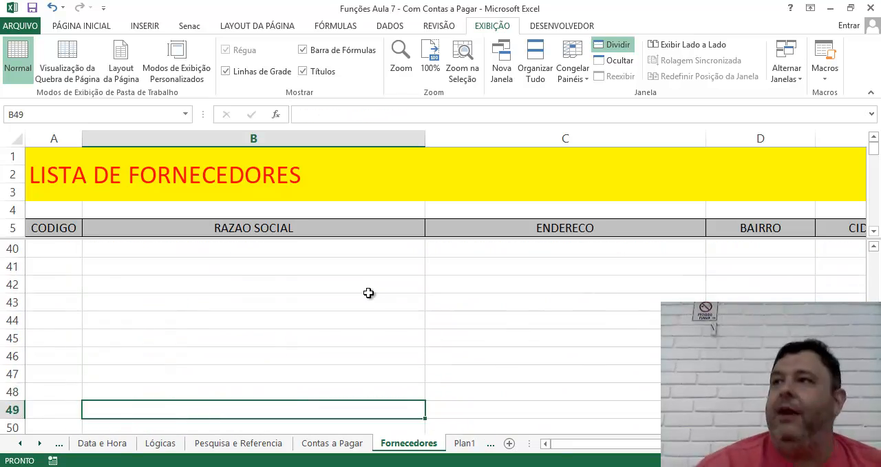
{"action": "key", "text": "Up"}
{"action": "key", "text": "Up"}
{"action": "key", "text": "Up"}
{"action": "key", "text": "Up"}
{"action": "key", "text": "Up"}
{"action": "key", "text": "Up"}
{"action": "key", "text": "Up"}
{"action": "key", "text": "Up"}
{"action": "key", "text": "Up"}
{"action": "key", "text": "Up"}
{"action": "key", "text": "Up"}
{"action": "key", "text": "Up"}
{"action": "key", "text": "Up"}
{"action": "key", "text": "Up"}
{"action": "key", "text": "Up"}
{"action": "key", "text": "Up"}
{"action": "key", "text": "Up"}
{"action": "key", "text": "Up"}
{"action": "key", "text": "Up"}
{"action": "key", "text": "Up"}
{"action": "key", "text": "Up"}
{"action": "key", "text": "Up"}
{"action": "key", "text": "Up"}
{"action": "key", "text": "Up"}
{"action": "key", "text": "Up"}
{"action": "key", "text": "Up"}
{"action": "key", "text": "Up"}
{"action": "key", "text": "Up"}
{"action": "key", "text": "Up"}
{"action": "key", "text": "Up"}
{"action": "key", "text": "Up"}
{"action": "key", "text": "Up"}
{"action": "key", "text": "Up"}
{"action": "key", "text": "Up"}
{"action": "key", "text": "Up"}
{"action": "key", "text": "Up"}
{"action": "key", "text": "Up"}
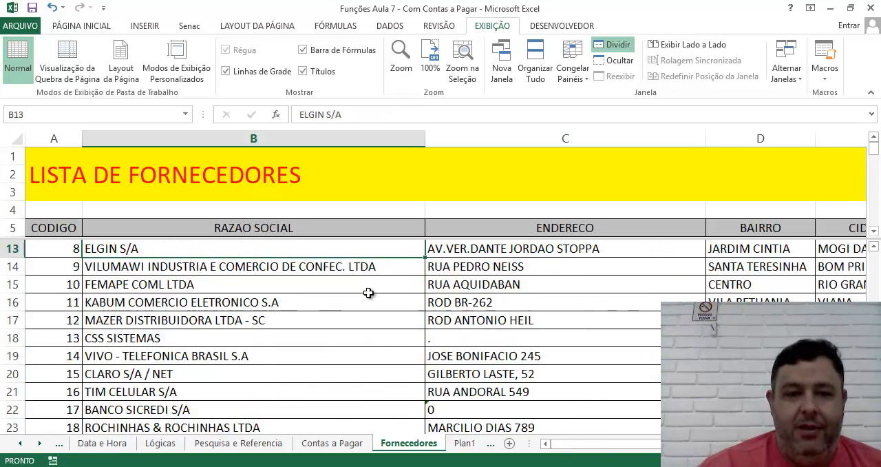
{"action": "key", "text": "Down"}
{"action": "key", "text": "Down"}
{"action": "key", "text": "Down"}
{"action": "key", "text": "Down"}
{"action": "key", "text": "Down"}
{"action": "key", "text": "Up"}
{"action": "key", "text": "Up"}
{"action": "key", "text": "Up"}
{"action": "key", "text": "Up"}
{"action": "key", "text": "Up"}
{"action": "key", "text": "Up"}
{"action": "key", "text": "Down"}
{"action": "key", "text": "Down"}
{"action": "key", "text": "Down"}
{"action": "key", "text": "Down"}
{"action": "key", "text": "Down"}
{"action": "key", "text": "Down"}
{"action": "key", "text": "Down"}
{"action": "key", "text": "Down"}
{"action": "key", "text": "Down"}
{"action": "key", "text": "Down"}
{"action": "key", "text": "Down"}
{"action": "key", "text": "Down"}
{"action": "key", "text": "Down"}
{"action": "key", "text": "Up"}
{"action": "key", "text": "Up"}
{"action": "key", "text": "Up"}
{"action": "key", "text": "Up"}
{"action": "key", "text": "Up"}
{"action": "key", "text": "Up"}
{"action": "key", "text": "Up"}
{"action": "key", "text": "Up"}
{"action": "key", "text": "Up"}
{"action": "key", "text": "Up"}
{"action": "key", "text": "Up"}
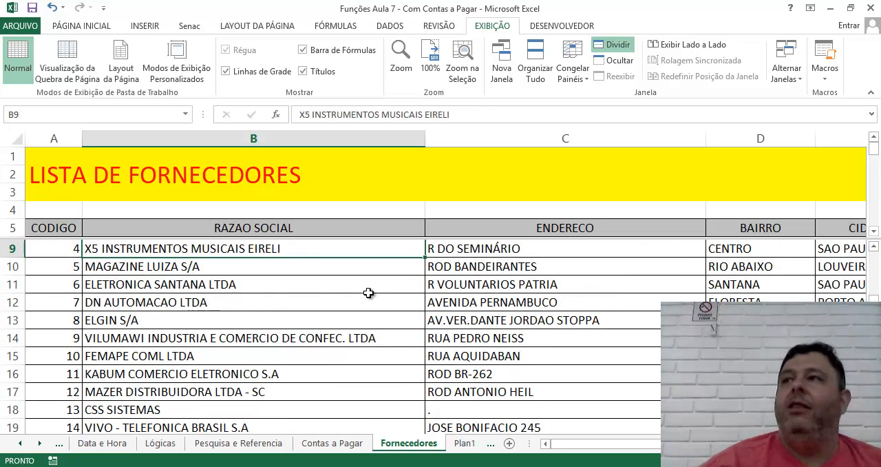
Step: Move the active cell from B5 down and back up to the A1 title to examine the upper pane's scrolling
{"action": "left_click", "coordinate": [278, 232]}
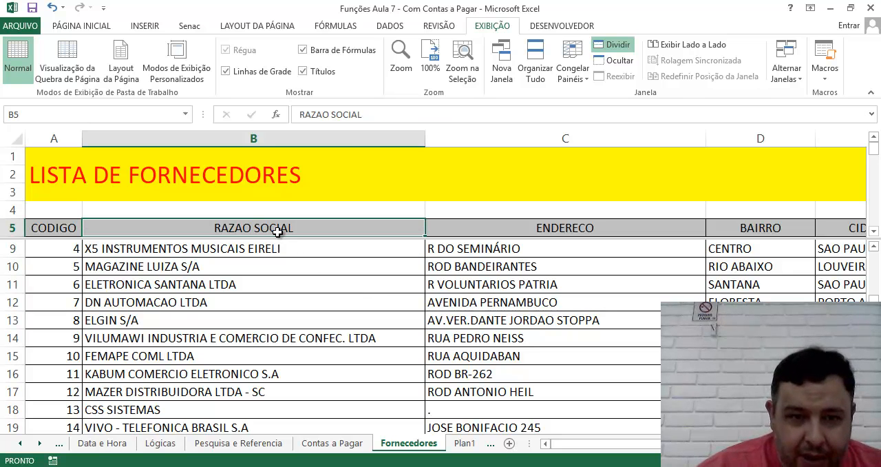
{"action": "key", "text": "Down"}
{"action": "key", "text": "Down"}
{"action": "key", "text": "Down"}
{"action": "key", "text": "Down"}
{"action": "key", "text": "Down"}
{"action": "key", "text": "Up"}
{"action": "key", "text": "Up"}
{"action": "key", "text": "Up"}
{"action": "key", "text": "Up"}
{"action": "key", "text": "Up"}
{"action": "key", "text": "Up"}
{"action": "key", "text": "Left"}
{"action": "key", "text": "Up"}
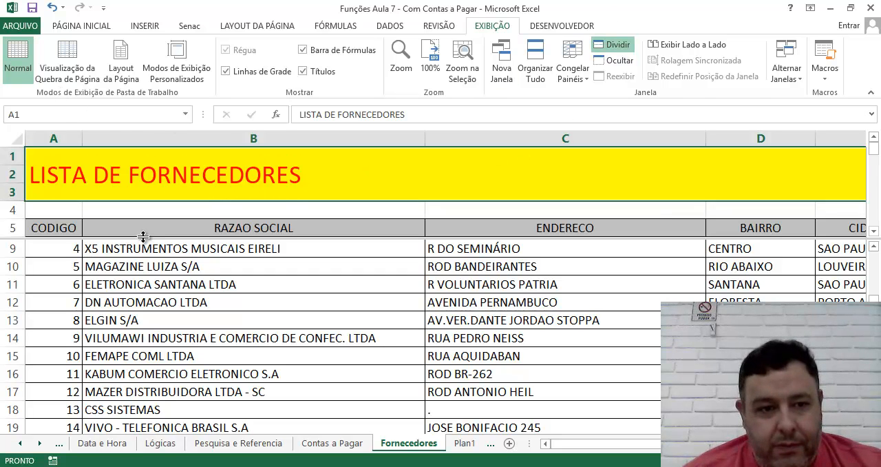
Step: Remove the horizontal split from the supplier list window
{"action": "left_click_drag", "start_coordinate": [144, 236], "coordinate": [145, 205]}
{"action": "left_click_drag", "start_coordinate": [69, 198], "coordinate": [79, 121]}
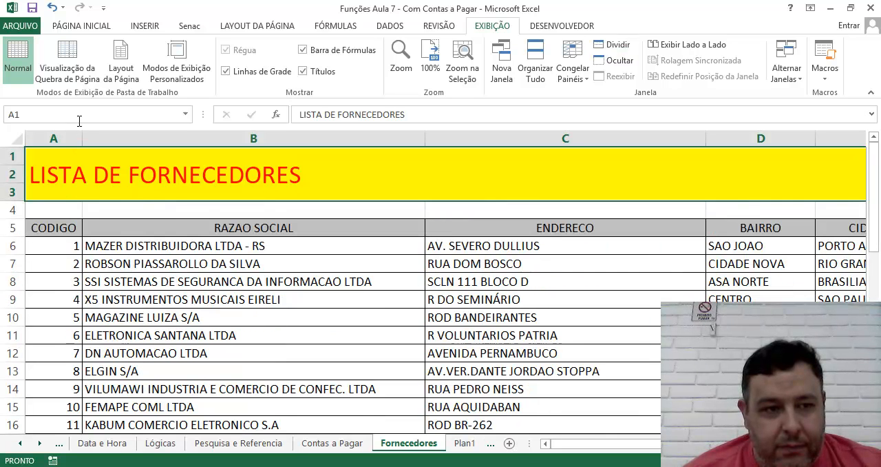
{"action": "left_click", "coordinate": [65, 248]}
{"action": "left_click", "coordinate": [60, 206]}
{"action": "left_click", "coordinate": [137, 229]}
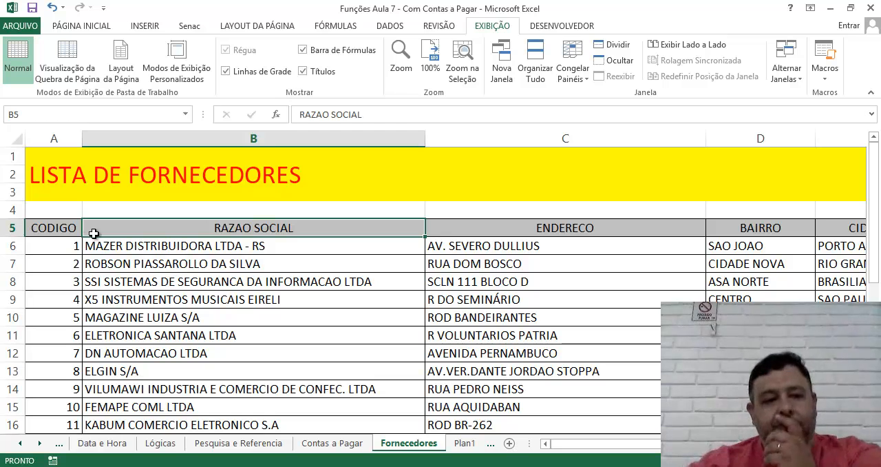
{"action": "left_click", "coordinate": [60, 229]}
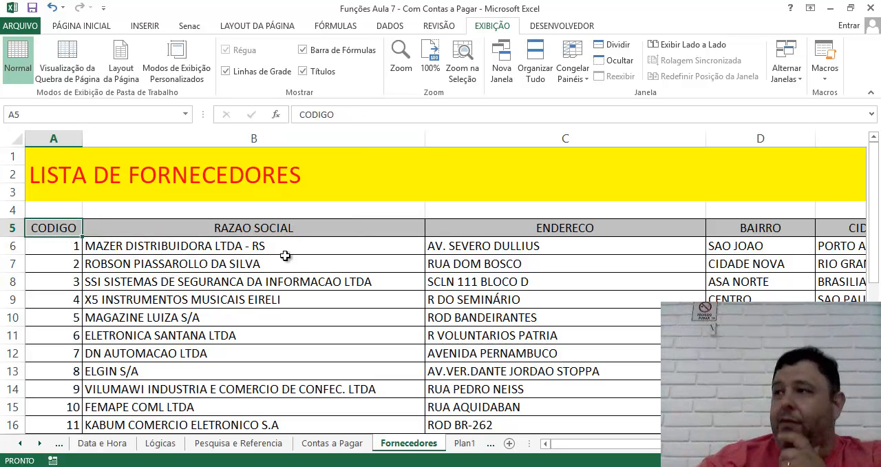
{"action": "left_click", "coordinate": [152, 236]}
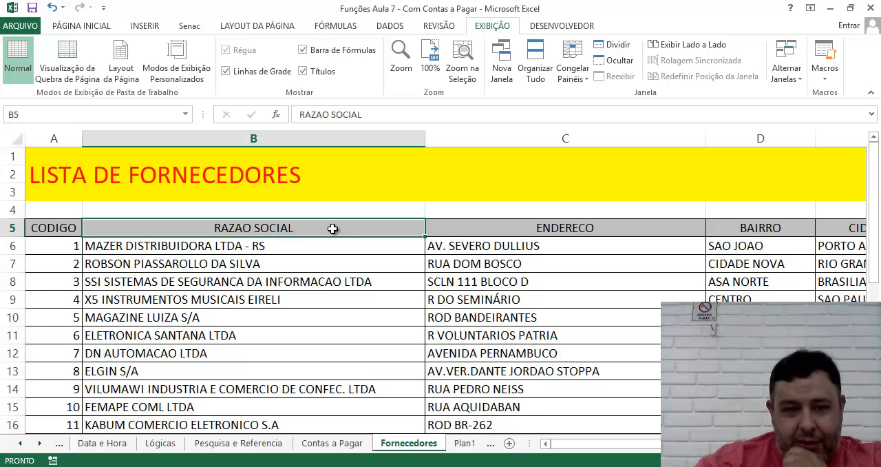
{"action": "left_click", "coordinate": [374, 269]}
{"action": "left_click", "coordinate": [365, 225]}
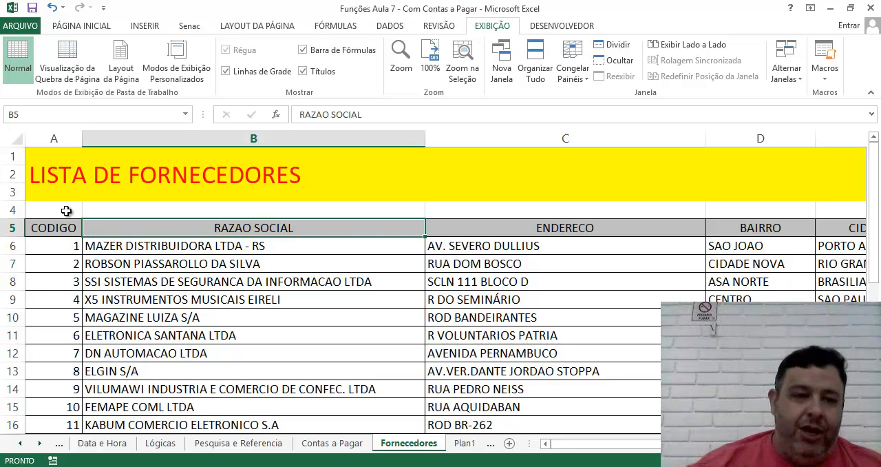
Step: Split the window into four panes at cell C5 and select cells on different sides of the splits
{"action": "left_click", "coordinate": [496, 228]}
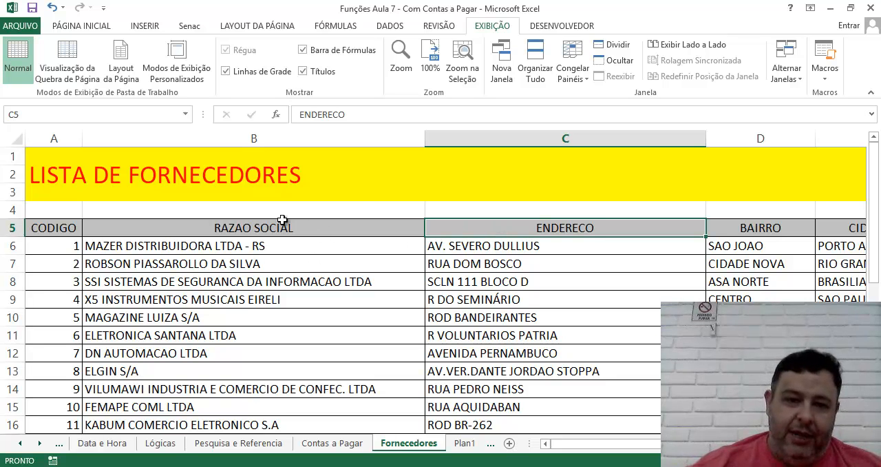
{"action": "left_click", "coordinate": [619, 45]}
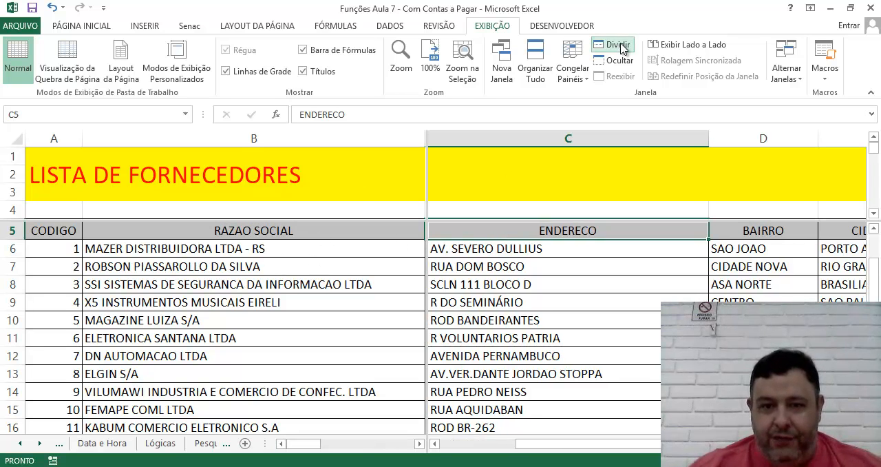
{"action": "left_click", "coordinate": [432, 261]}
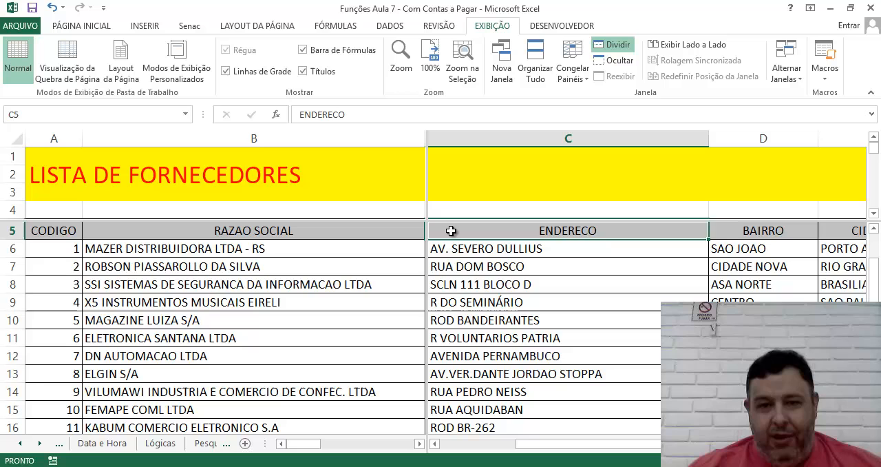
{"action": "left_click", "coordinate": [444, 191]}
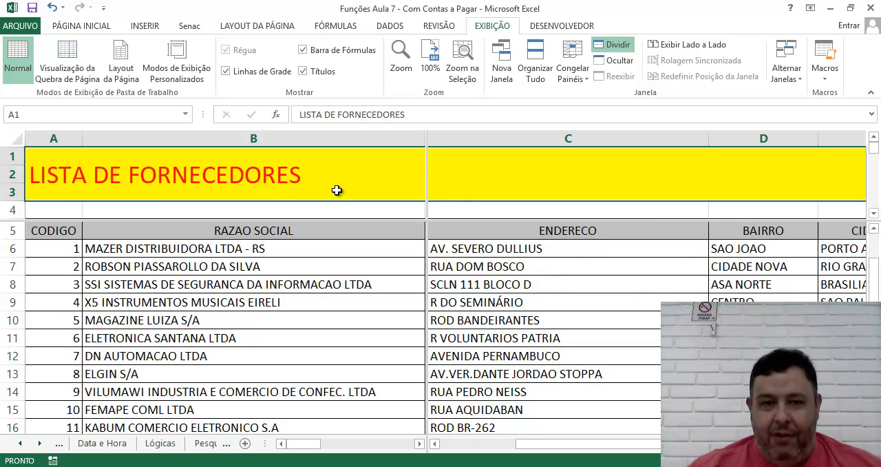
{"action": "left_click", "coordinate": [362, 276]}
{"action": "left_click", "coordinate": [531, 282]}
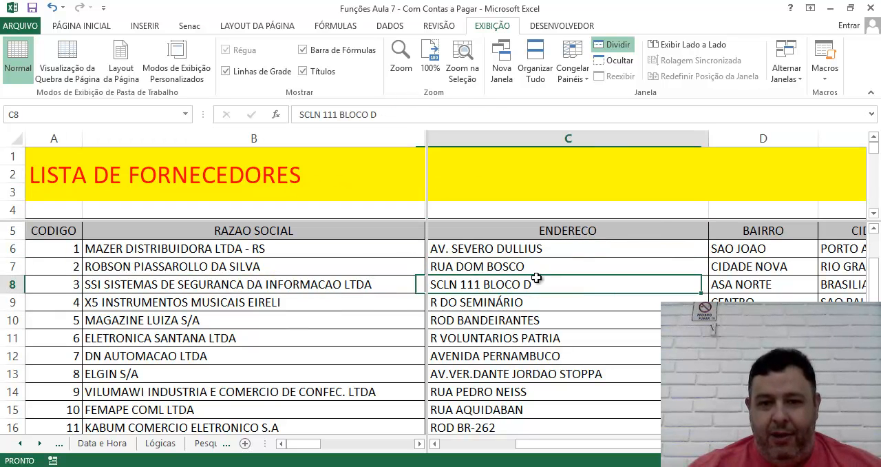
Step: Move the active cell back and forth along row 8 between columns A and M to examine horizontal scrolling beside the vertical split
{"action": "mouse_move", "coordinate": [456, 466]}
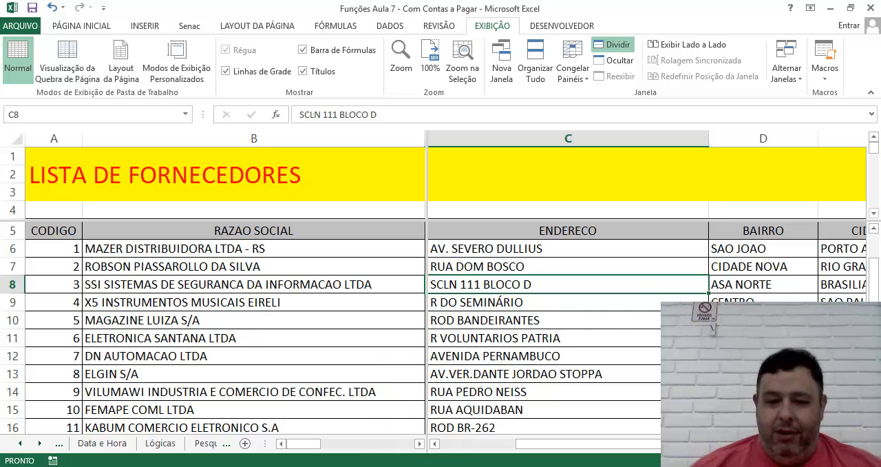
{"action": "key", "text": "Right"}
{"action": "key", "text": "Right"}
{"action": "key", "text": "Right"}
{"action": "key", "text": "Right"}
{"action": "key", "text": "Right"}
{"action": "key", "text": "Right"}
{"action": "key", "text": "Right"}
{"action": "key", "text": "Right"}
{"action": "key", "text": "Right"}
{"action": "key", "text": "Right"}
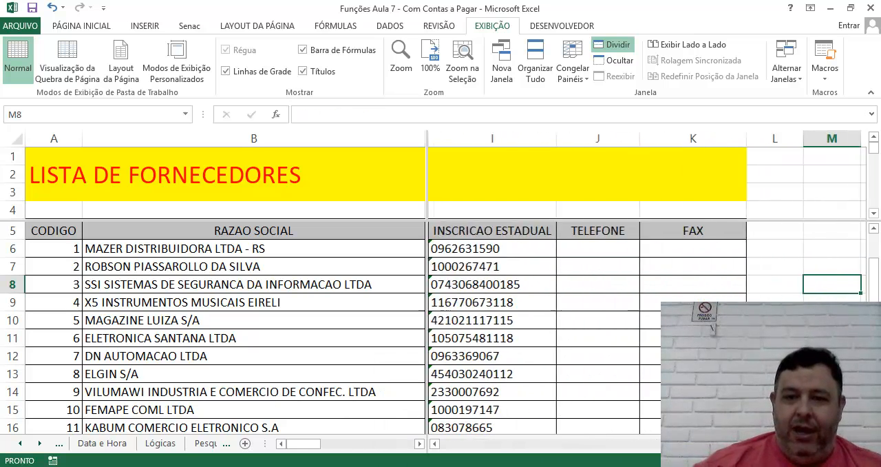
{"action": "key", "text": "Left"}
{"action": "key", "text": "Left"}
{"action": "key", "text": "Left"}
{"action": "key", "text": "Left"}
{"action": "key", "text": "Left"}
{"action": "key", "text": "Left"}
{"action": "key", "text": "Left"}
{"action": "key", "text": "Left"}
{"action": "key", "text": "Left"}
{"action": "key", "text": "Left"}
{"action": "key", "text": "Left"}
{"action": "key", "text": "Left"}
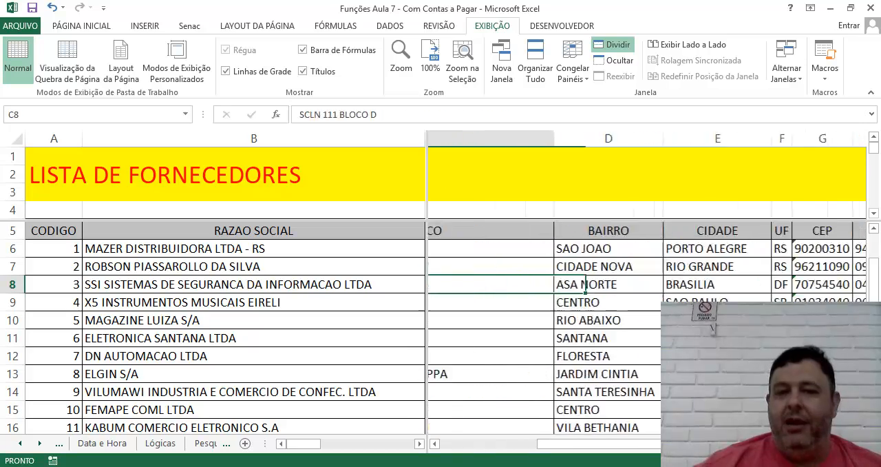
{"action": "key", "text": "Right"}
{"action": "key", "text": "Right"}
{"action": "key", "text": "Right"}
{"action": "key", "text": "Right"}
{"action": "key", "text": "Right"}
{"action": "key", "text": "Right"}
{"action": "key", "text": "Right"}
{"action": "key", "text": "Right"}
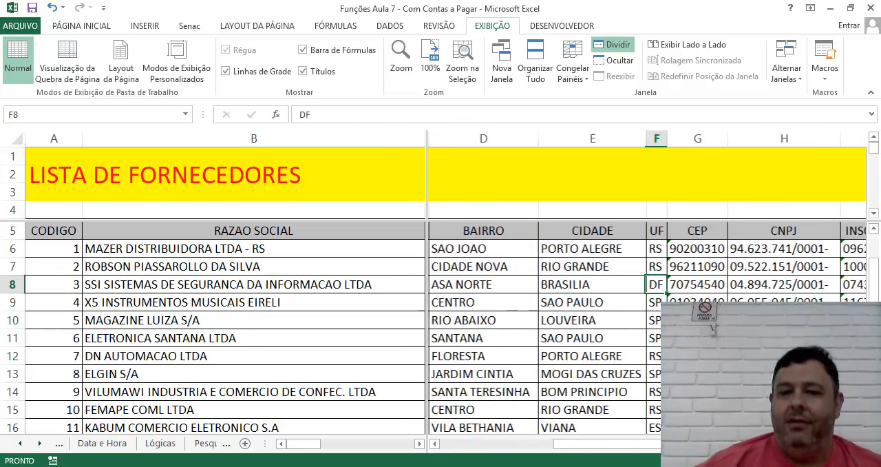
{"action": "key", "text": "Left"}
{"action": "key", "text": "Left"}
{"action": "key", "text": "Left"}
{"action": "key", "text": "Left"}
{"action": "key", "text": "Left"}
{"action": "key", "text": "Left"}
{"action": "key", "text": "Left"}
{"action": "key", "text": "Left"}
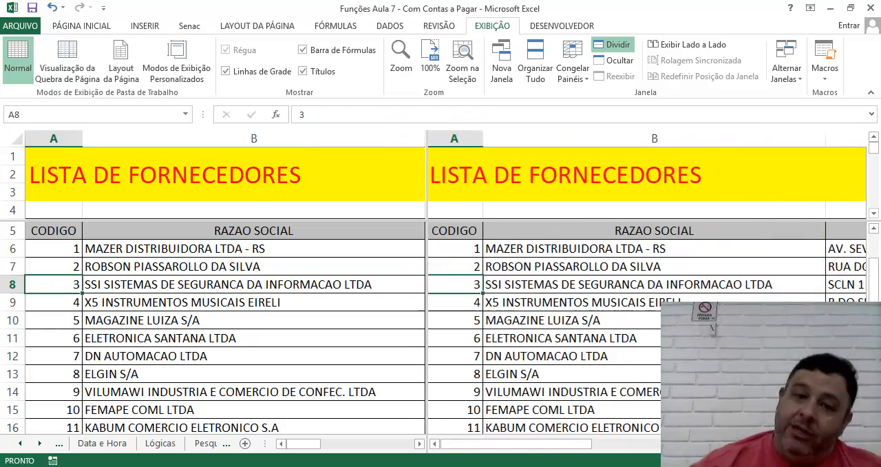
{"action": "key", "text": "Right"}
{"action": "key", "text": "Right"}
{"action": "key", "text": "Left"}
{"action": "key", "text": "Right"}
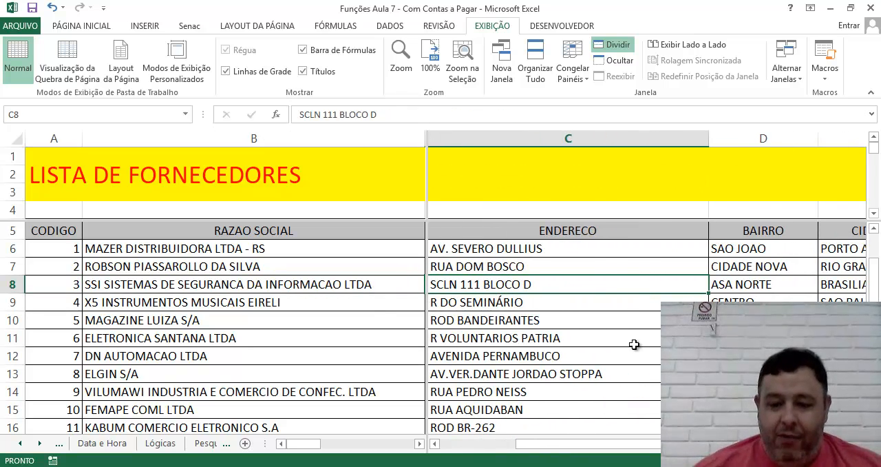
{"action": "key", "text": "Left"}
{"action": "key", "text": "Left"}
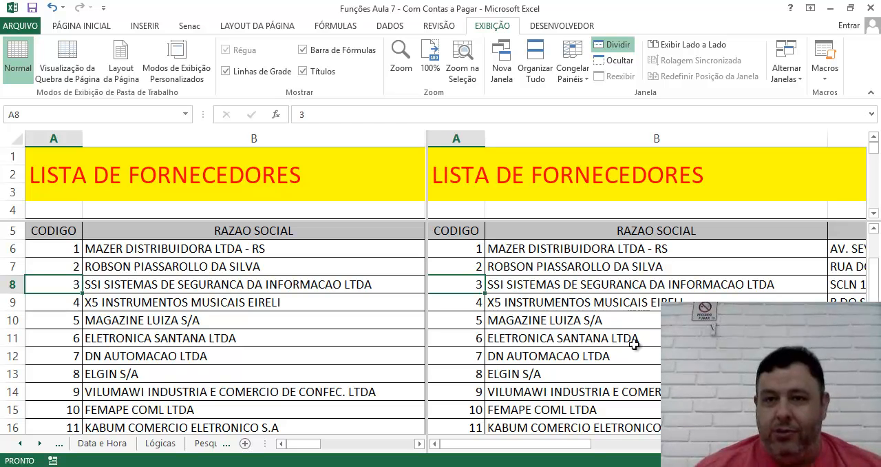
Step: Scroll the upper pane down into the supplier rows and back to the title to examine its independent vertical scrolling
{"action": "left_click", "coordinate": [592, 363]}
{"action": "left_click", "coordinate": [283, 237]}
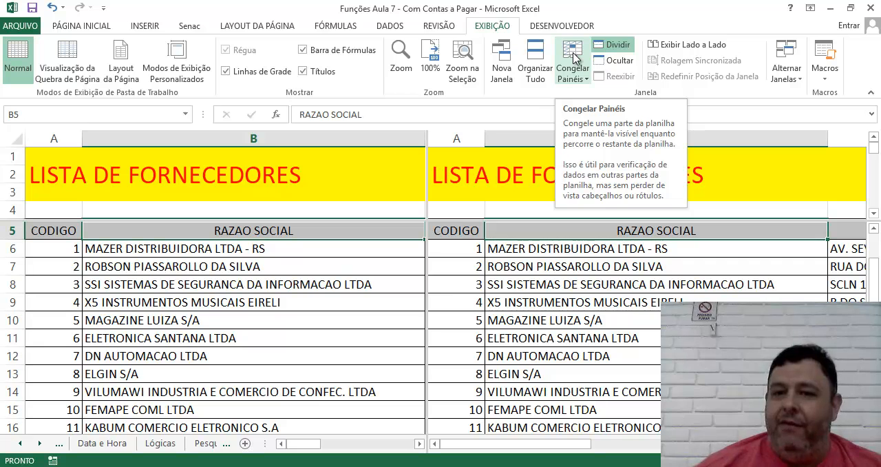
{"action": "left_click_drag", "start_coordinate": [304, 184], "coordinate": [305, 230]}
{"action": "left_click", "coordinate": [310, 174]}
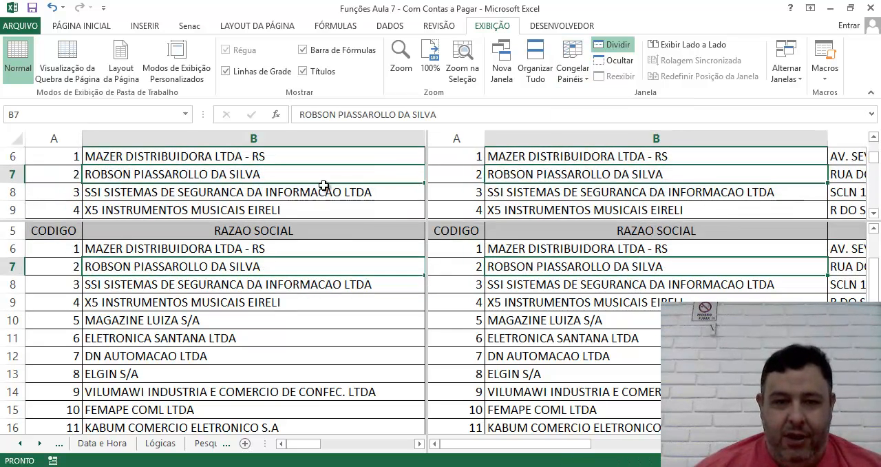
{"action": "scroll", "coordinate": [330, 185], "scroll_direction": "up", "scroll_amount": 2}
{"action": "left_click", "coordinate": [324, 193]}
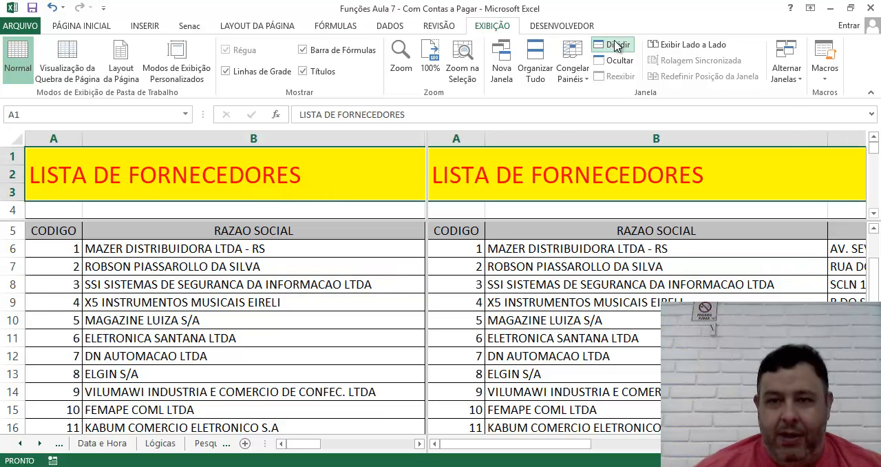
Step: Freeze the panes at the existing split, keeping rows 1 to 4 and columns A and B fixed
{"action": "left_click", "coordinate": [567, 55]}
{"action": "left_click", "coordinate": [605, 97]}
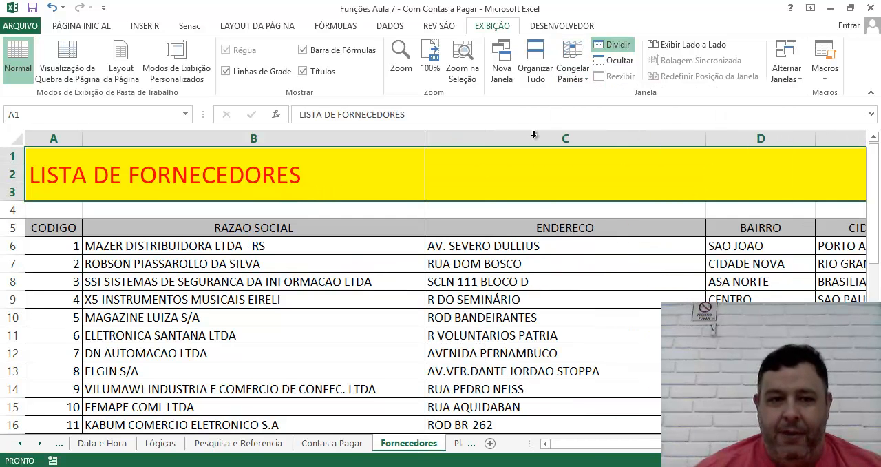
Step: Move the active cell from B8 along row 8 and back to examine horizontal scrolling beside the frozen columns
{"action": "left_click", "coordinate": [351, 285]}
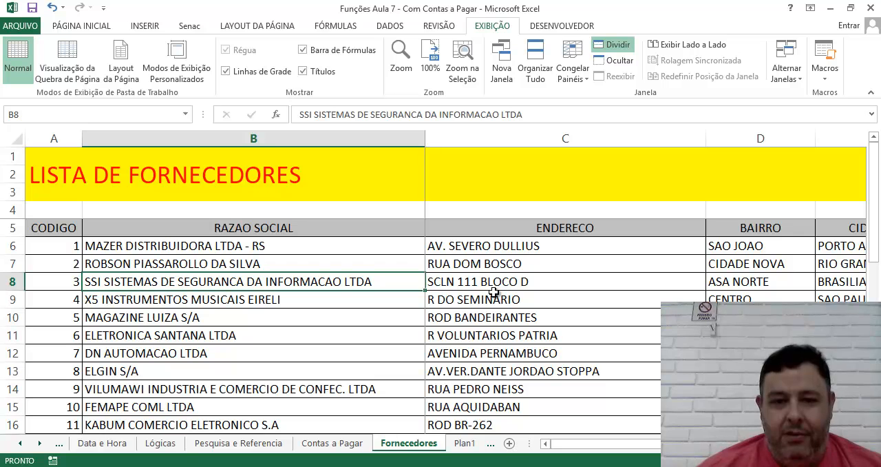
{"action": "key", "text": "Right"}
{"action": "key", "text": "Right"}
{"action": "key", "text": "Right"}
{"action": "key", "text": "Right"}
{"action": "key", "text": "Right"}
{"action": "key", "text": "Right"}
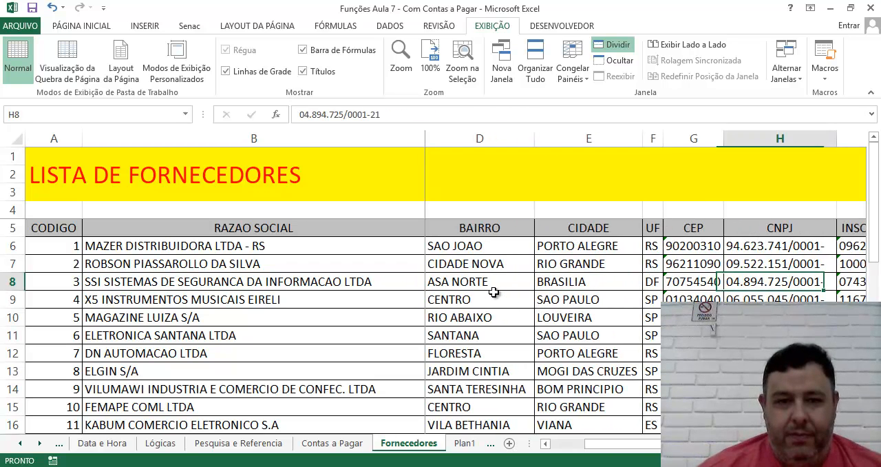
{"action": "key", "text": "Right"}
{"action": "key", "text": "Right"}
{"action": "key", "text": "Right"}
{"action": "key", "text": "Right"}
{"action": "key", "text": "Right"}
{"action": "key", "text": "Right"}
{"action": "key", "text": "Right"}
{"action": "key", "text": "Left"}
{"action": "key", "text": "Left"}
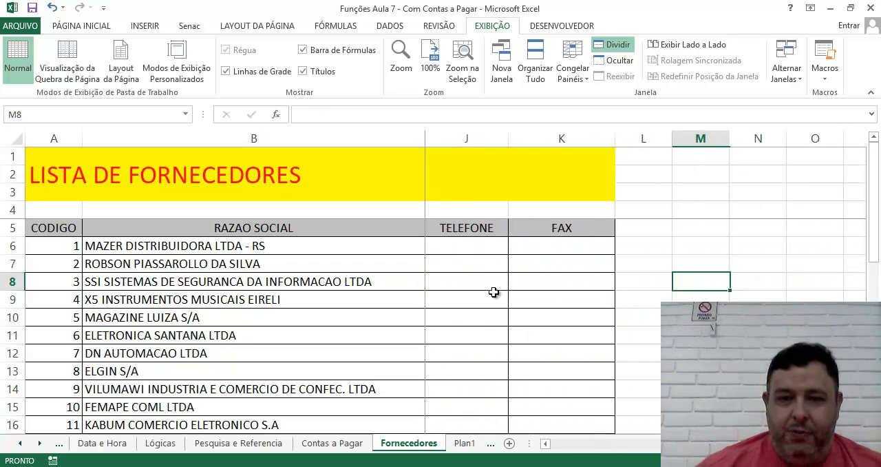
{"action": "key", "text": "Left"}
{"action": "key", "text": "Left"}
{"action": "key", "text": "Left"}
{"action": "key", "text": "Left"}
{"action": "key", "text": "Left"}
{"action": "key", "text": "Left"}
{"action": "key", "text": "Left"}
{"action": "key", "text": "Left"}
{"action": "key", "text": "Left"}
{"action": "key", "text": "Left"}
{"action": "key", "text": "Left"}
{"action": "key", "text": "Left"}
{"action": "key", "text": "Right"}
{"action": "key", "text": "Right"}
{"action": "key", "text": "Right"}
{"action": "key", "text": "Right"}
{"action": "key", "text": "Right"}
{"action": "key", "text": "Right"}
{"action": "key", "text": "Right"}
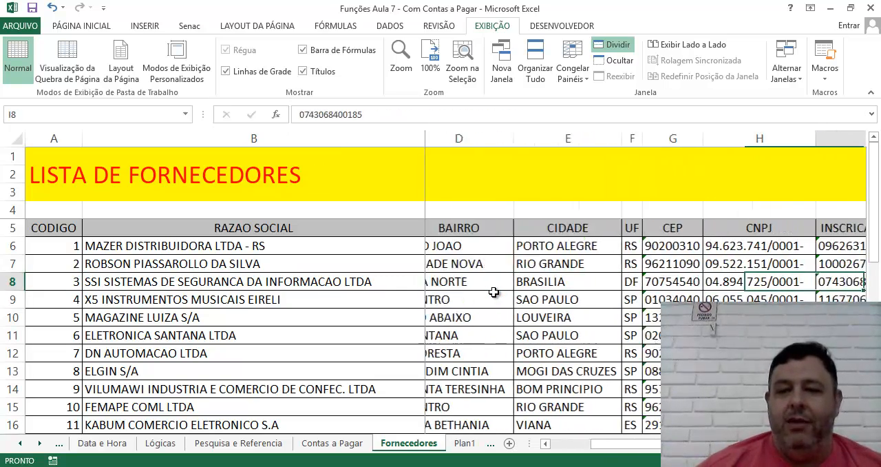
Step: Move the active cell back and forth along row 8 to examine how the columns scroll beside frozen columns A and B
{"action": "key", "text": "Right"}
{"action": "key", "text": "Right"}
{"action": "key", "text": "Left"}
{"action": "key", "text": "Left"}
{"action": "key", "text": "Left"}
{"action": "key", "text": "Left"}
{"action": "key", "text": "Left"}
{"action": "key", "text": "Left"}
{"action": "key", "text": "Left"}
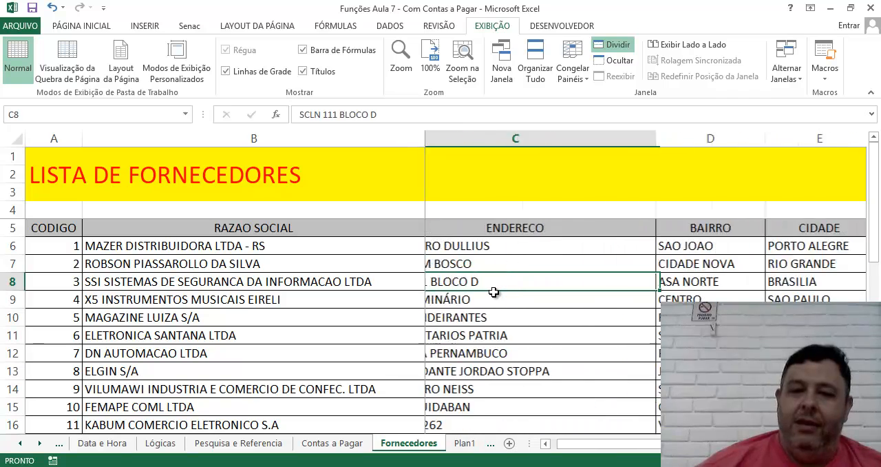
{"action": "key", "text": "Left"}
{"action": "key", "text": "Right"}
Step: Move the active cell along header row 5 to the FAX column and back to CODIGO to examine the horizontal scrolling
{"action": "key", "text": "Right"}
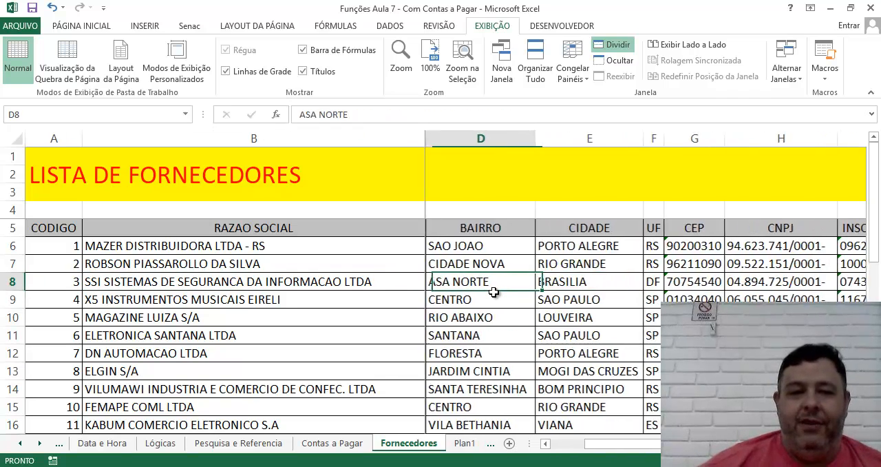
{"action": "key", "text": "Left"}
{"action": "key", "text": "Left"}
{"action": "key", "text": "Left"}
Step: Move the active cell up and down between row 8 and the title rows to examine the frozen rows at the top
{"action": "key", "text": "Up"}
{"action": "key", "text": "Up"}
{"action": "key", "text": "Up"}
{"action": "key", "text": "Up"}
{"action": "key", "text": "Up"}
{"action": "key", "text": "Down"}
{"action": "key", "text": "Down"}
{"action": "key", "text": "Down"}
{"action": "key", "text": "Down"}
{"action": "key", "text": "Down"}
{"action": "key", "text": "Down"}
{"action": "key", "text": "Down"}
{"action": "key", "text": "Up"}
{"action": "key", "text": "Up"}
{"action": "key", "text": "Up"}
{"action": "key", "text": "Up"}
{"action": "key", "text": "Up"}
{"action": "key", "text": "Up"}
{"action": "key", "text": "Up"}
{"action": "key", "text": "Down"}
{"action": "key", "text": "Down"}
{"action": "key", "text": "Right"}
{"action": "key", "text": "Right"}
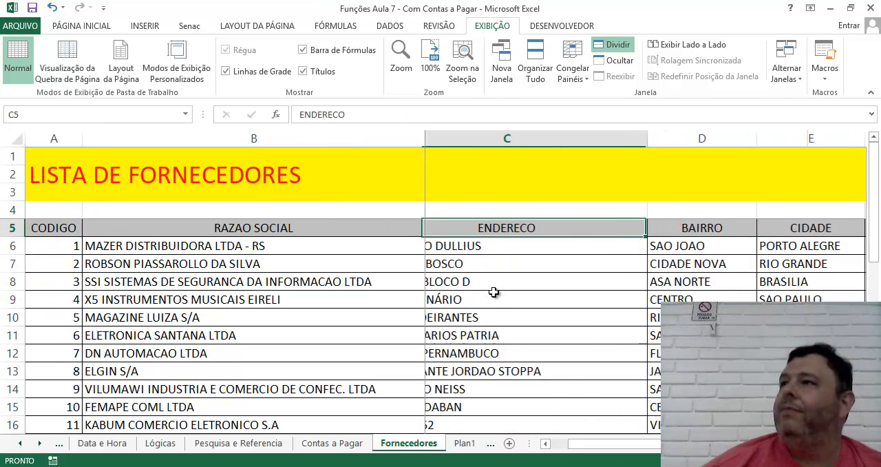
{"action": "key", "text": "Right"}
{"action": "key", "text": "Right"}
{"action": "key", "text": "Right"}
{"action": "key", "text": "Right"}
{"action": "key", "text": "Right"}
{"action": "key", "text": "Right"}
{"action": "key", "text": "Right"}
{"action": "key", "text": "Right"}
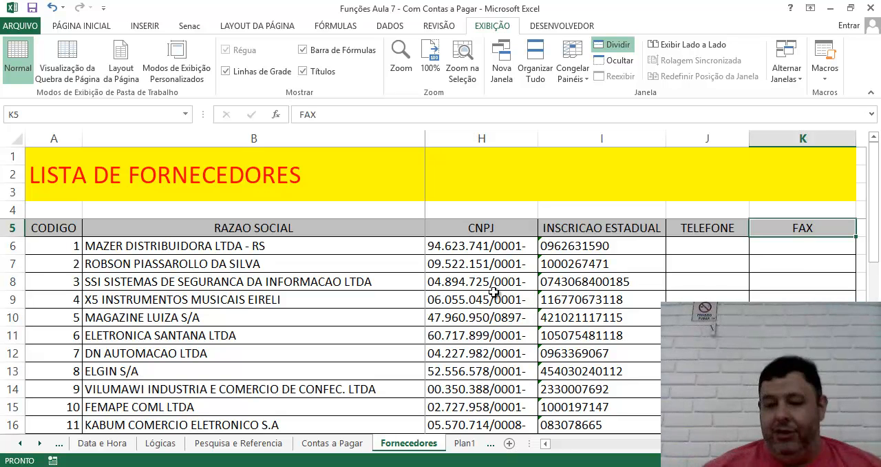
{"action": "key", "text": "Left"}
{"action": "key", "text": "Left"}
{"action": "key", "text": "Left"}
{"action": "key", "text": "Left"}
{"action": "key", "text": "Left"}
{"action": "key", "text": "Left"}
{"action": "key", "text": "Left"}
{"action": "key", "text": "Left"}
{"action": "key", "text": "Left"}
{"action": "key", "text": "Left"}
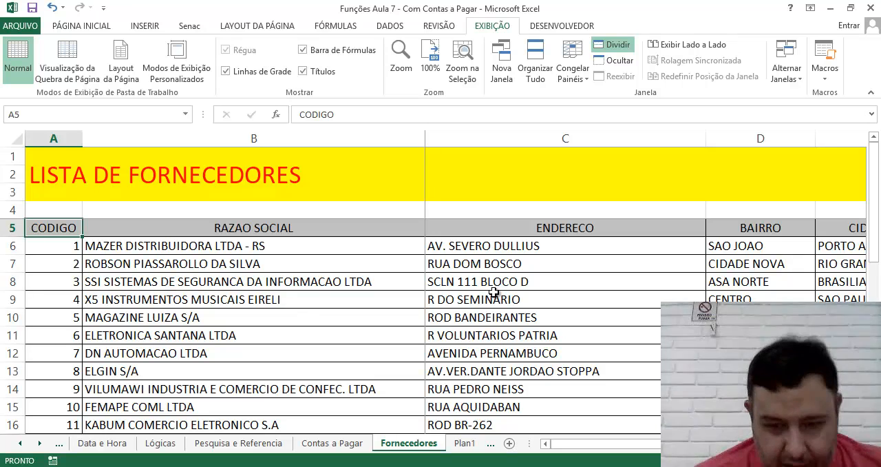
Step: Switch to the Aula 8 Graficos workbook and open its Resumo Venda sheet at a larger zoom
{"action": "left_click", "coordinate": [490, 466]}
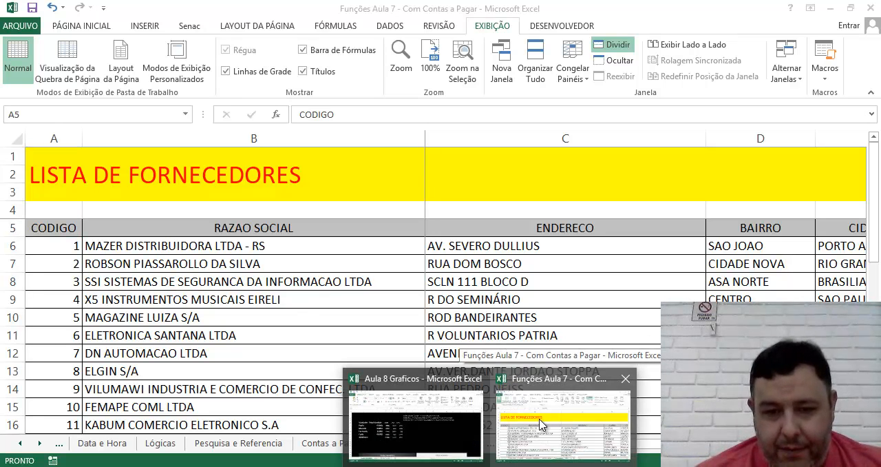
{"action": "left_click", "coordinate": [466, 419]}
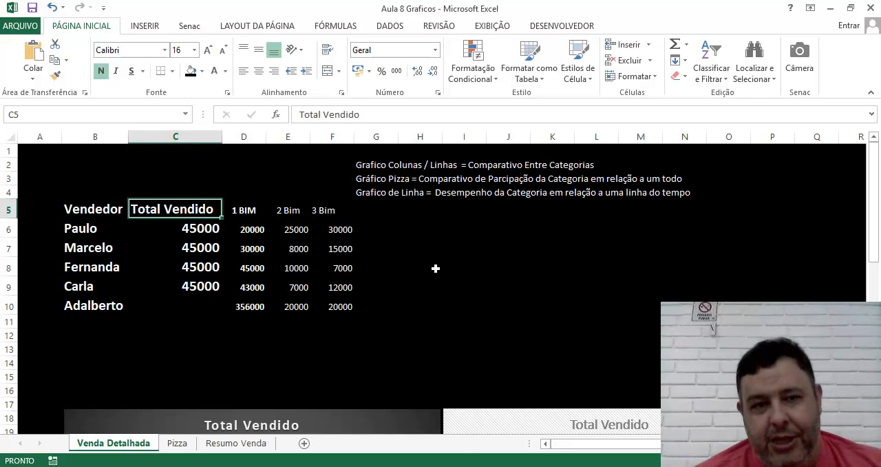
{"action": "left_click", "coordinate": [356, 331]}
{"action": "left_click", "coordinate": [487, 290]}
{"action": "left_click", "coordinate": [596, 280]}
{"action": "left_click", "coordinate": [556, 216]}
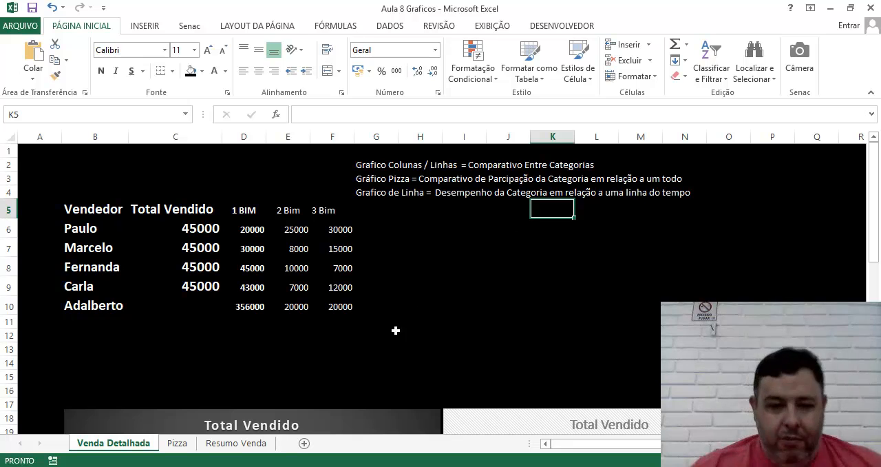
{"action": "left_click", "coordinate": [261, 444]}
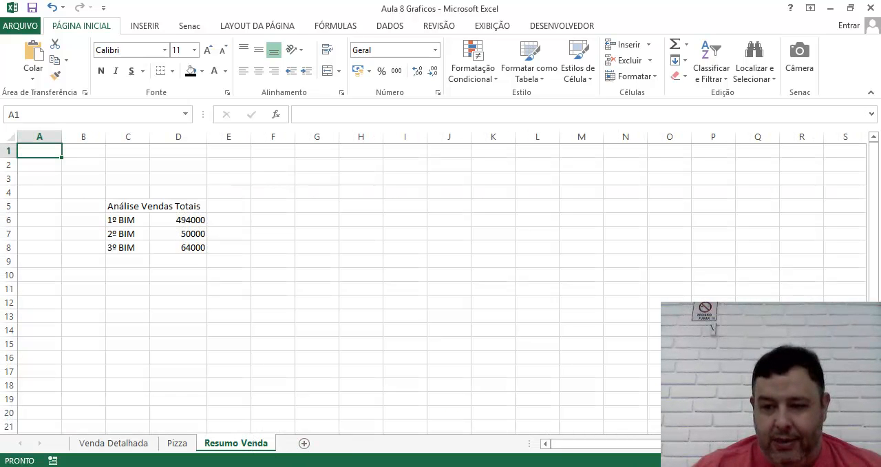
{"action": "scroll", "coordinate": [653, 354], "scroll_direction": "up", "scroll_amount": 3}
Step: Enter the text B in cell F5 of the Resumo Venda sheet, correcting the stray bracket and leaving F6 empty
{"action": "left_click", "coordinate": [423, 234]}
{"action": "left_click", "coordinate": [412, 241]}
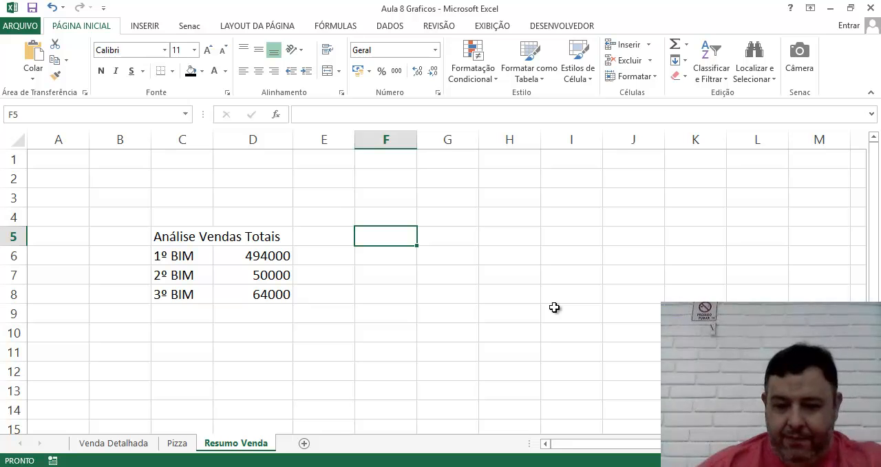
{"action": "type", "text": "B]"}
{"action": "key", "text": "Return"}
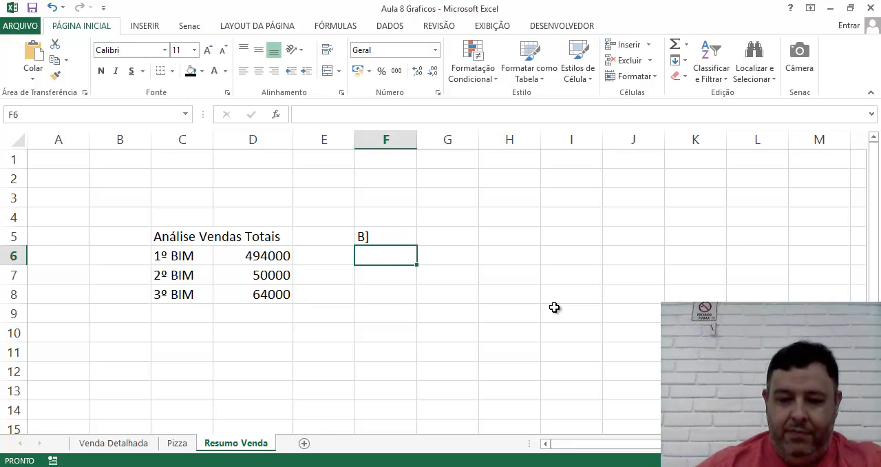
{"action": "key", "text": "Up"}
{"action": "type", "text": "B"}
{"action": "key", "text": "Return"}
{"action": "type", "text": "]"}
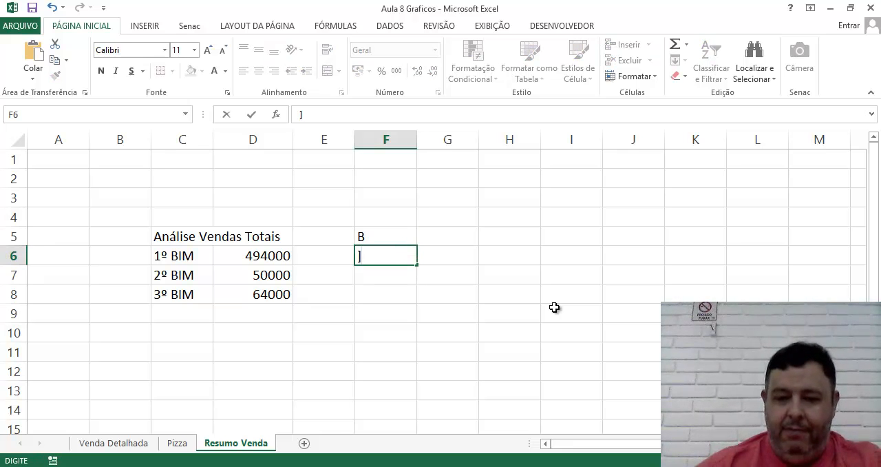
{"action": "key", "text": "Return"}
Step: Enter the formula =D6+F5 in cell F7 to add the first bimester's value to the text cell
{"action": "type", "text": "="}
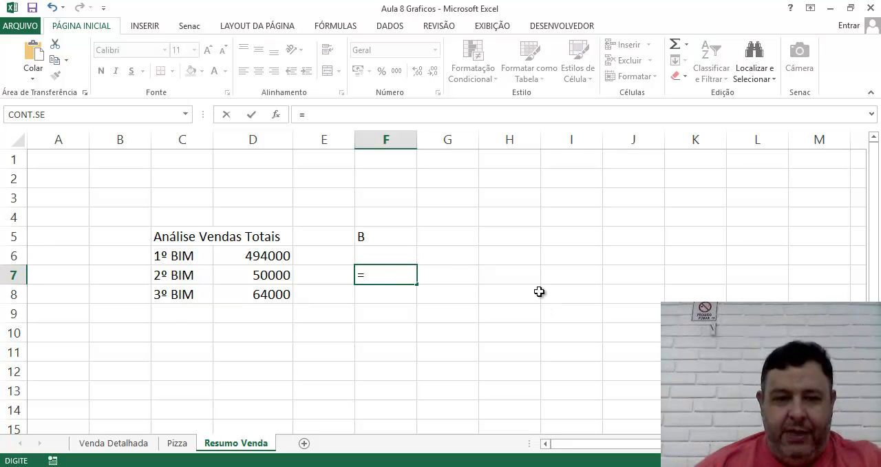
{"action": "left_click", "coordinate": [230, 256]}
{"action": "type", "text": "+"}
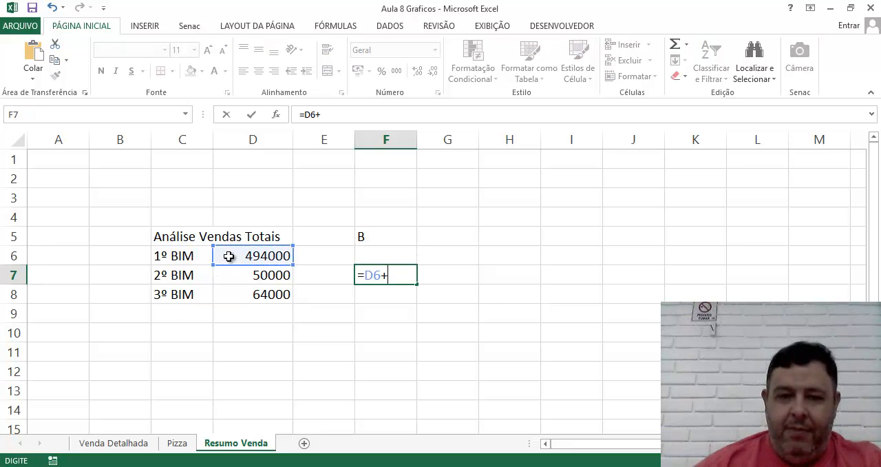
{"action": "left_click", "coordinate": [382, 236]}
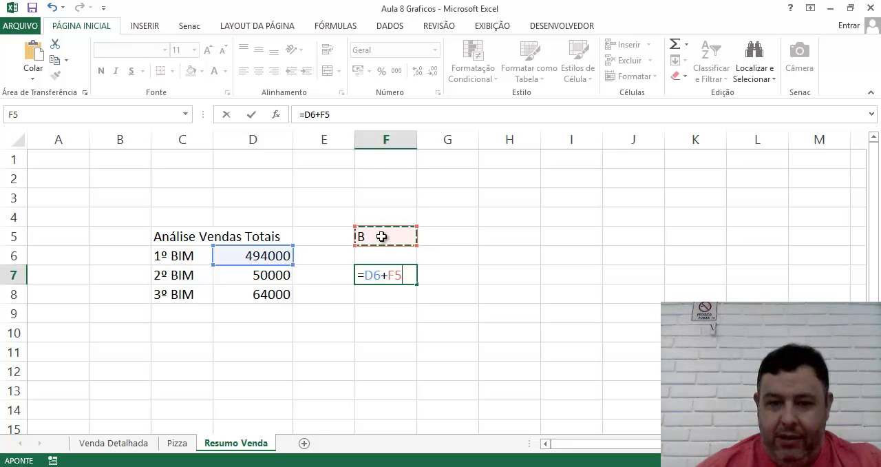
{"action": "key", "text": "Return"}
{"action": "left_click", "coordinate": [385, 274]}
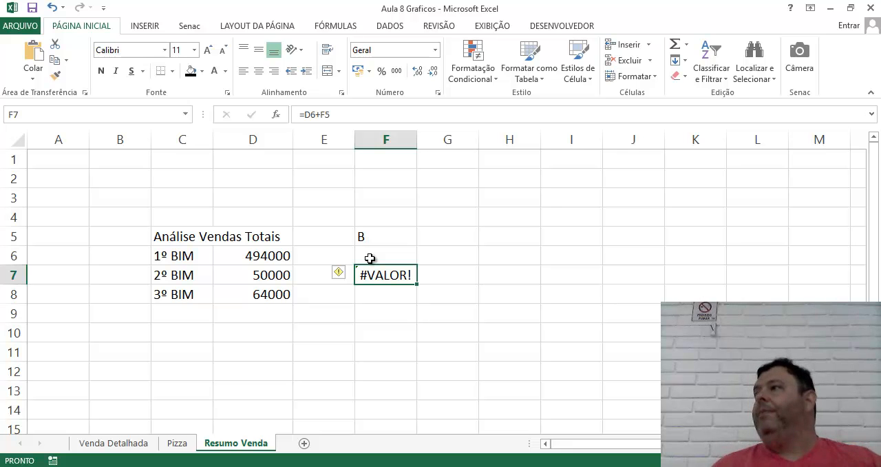
{"action": "key", "text": "Right"}
{"action": "key", "text": "Left"}
{"action": "key", "text": "Up"}
{"action": "key", "text": "Right"}
{"action": "key", "text": "Right"}
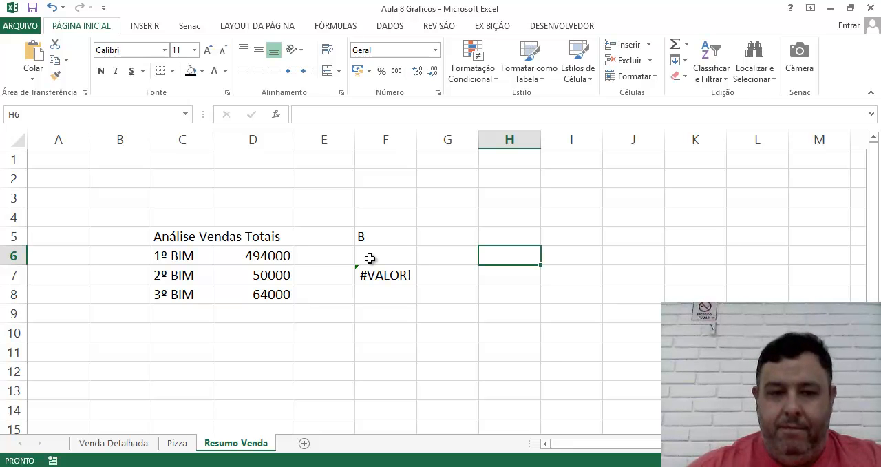
{"action": "type", "text": "="}
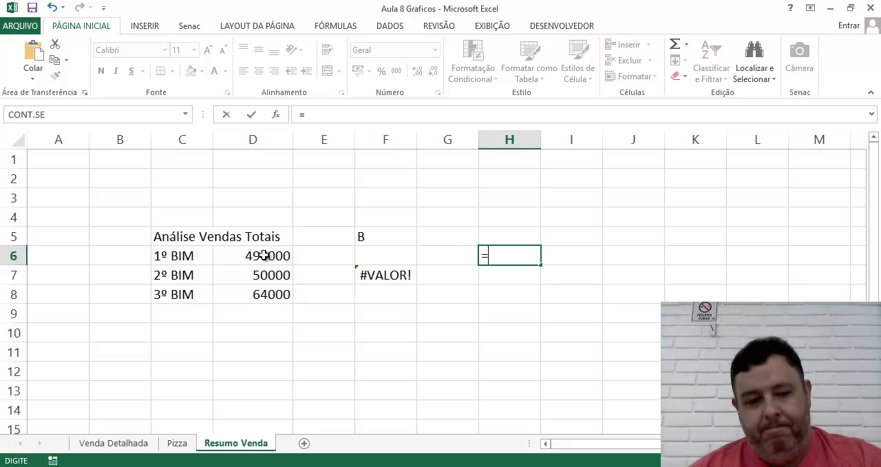
{"action": "key", "text": "Escape"}
{"action": "left_click", "coordinate": [443, 332]}
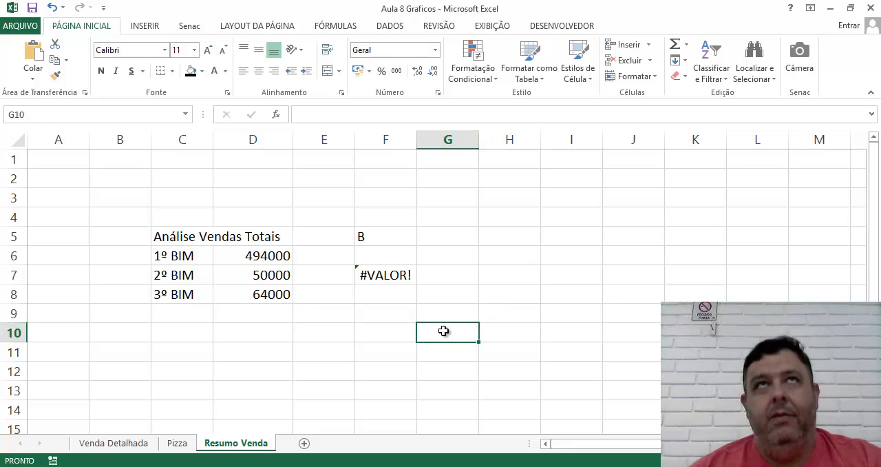
{"action": "left_click", "coordinate": [448, 241]}
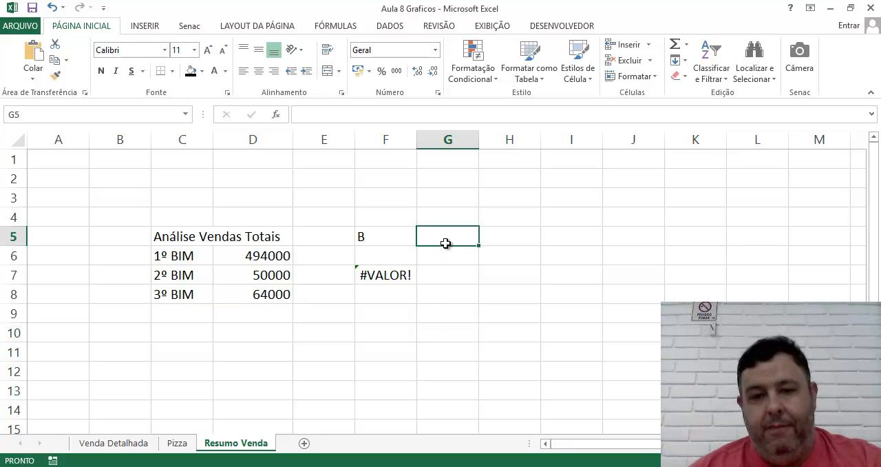
{"action": "left_click", "coordinate": [252, 275]}
{"action": "left_click", "coordinate": [265, 337]}
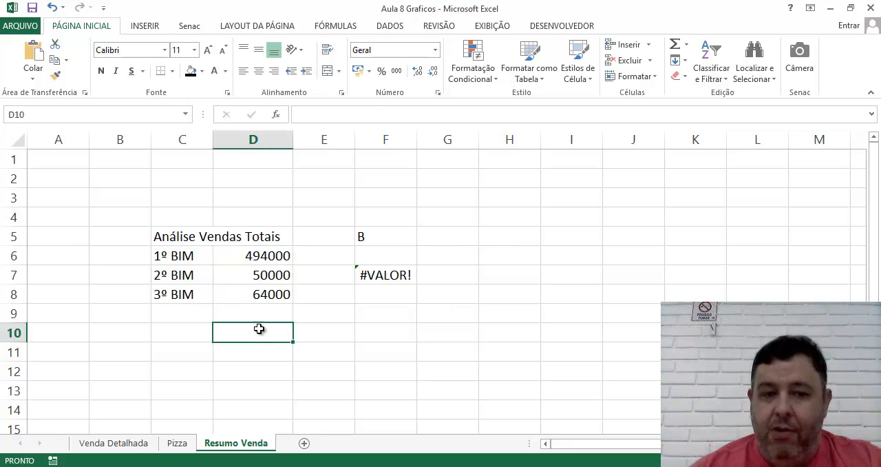
Step: Label cell C10 Valor and enter the formula =D8+D9 in cell D10
{"action": "left_click", "coordinate": [183, 331]}
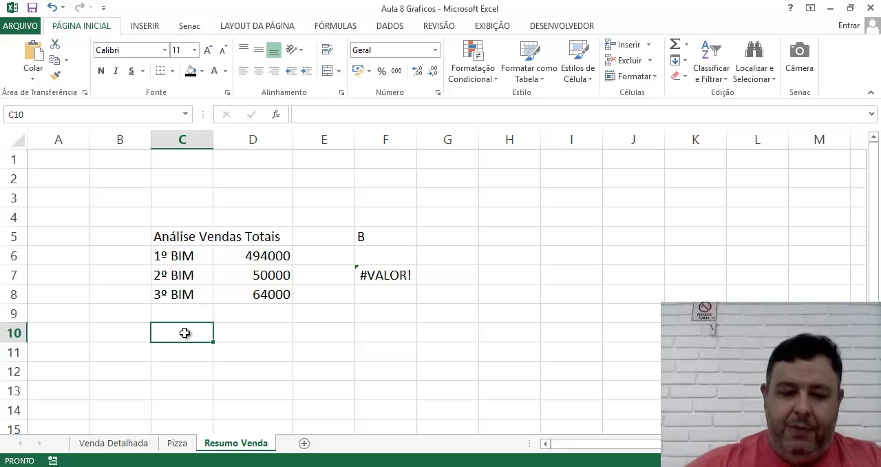
{"action": "type", "text": "Valor"}
{"action": "key", "text": "Tab"}
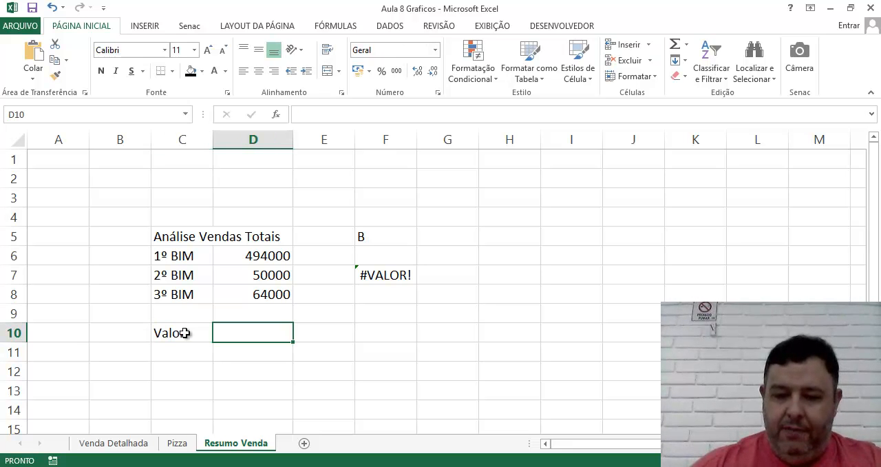
{"action": "type", "text": "="}
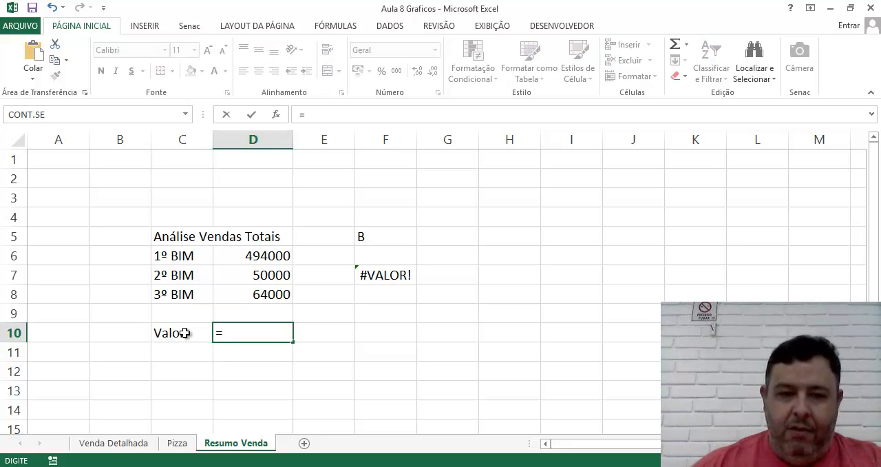
{"action": "left_click", "coordinate": [252, 294]}
{"action": "type", "text": "+"}
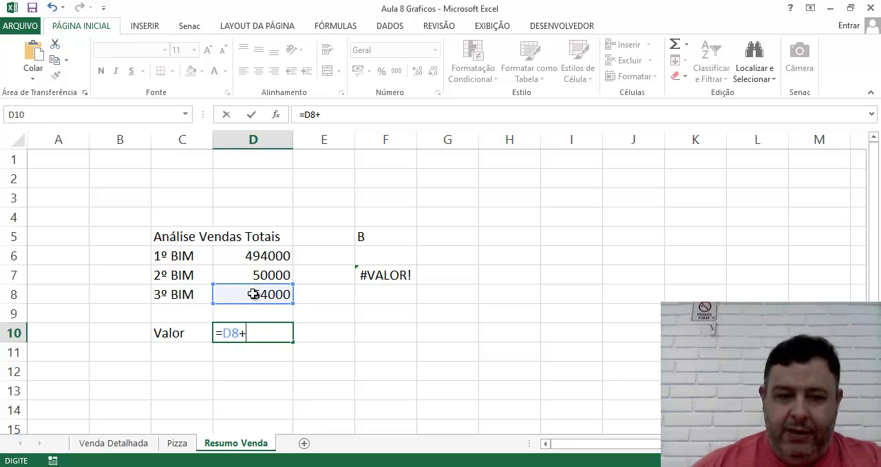
{"action": "left_click", "coordinate": [252, 310]}
{"action": "key", "text": "Return"}
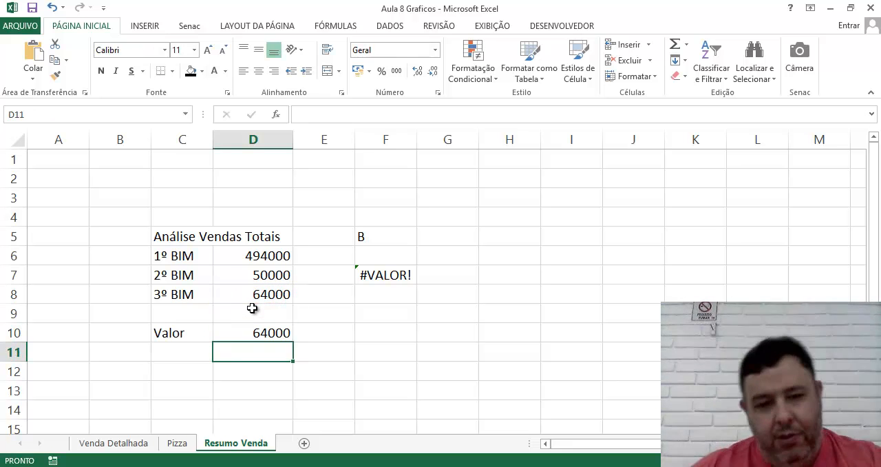
Step: Enter the formula =D10*3 in cell G10
{"action": "left_click", "coordinate": [444, 346]}
{"action": "left_click", "coordinate": [446, 333]}
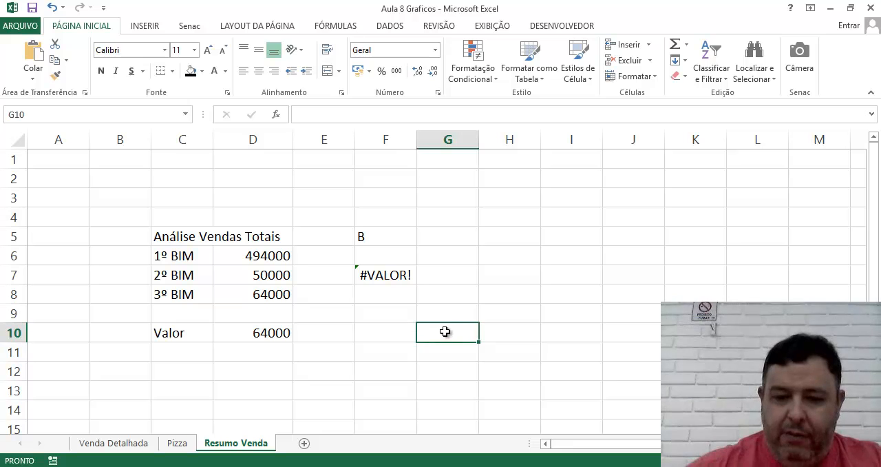
{"action": "type", "text": "="}
{"action": "left_click", "coordinate": [265, 333]}
{"action": "type", "text": "*3"}
{"action": "key", "text": "Return"}
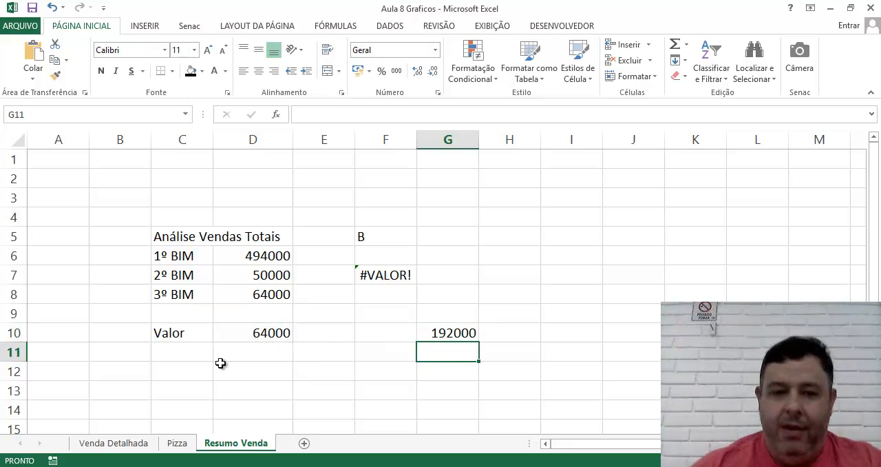
Step: Enter the text b in cell D9 to test the formulas that depend on it, and clear the cell again
{"action": "left_click", "coordinate": [242, 310]}
{"action": "type", "text": "b"}
{"action": "key", "text": "Return"}
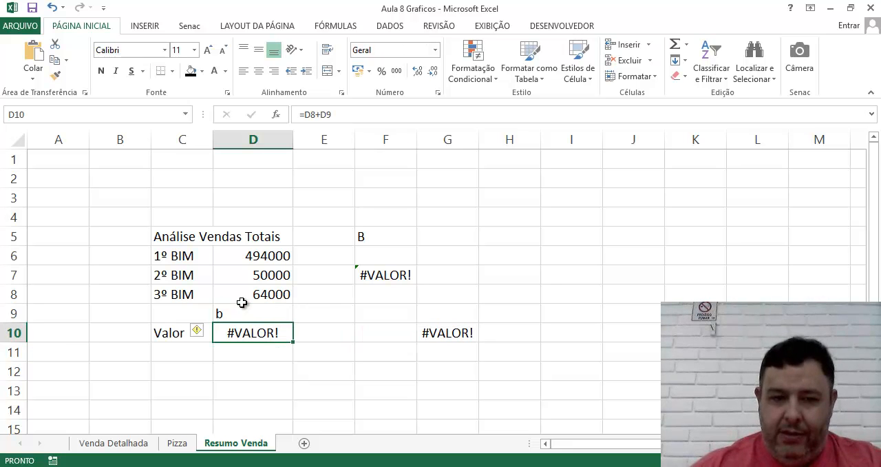
{"action": "left_click", "coordinate": [229, 307]}
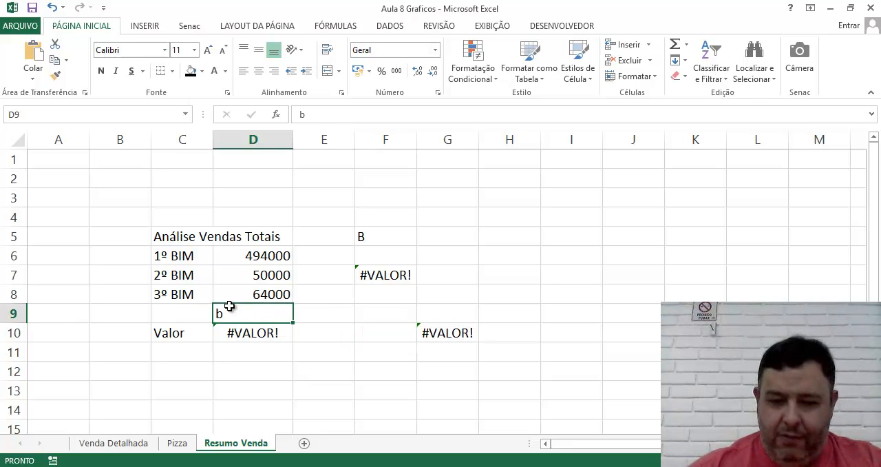
{"action": "key", "text": "BackSpace"}
Step: Delete the formula in cell D10 and check the dependent formula in G10
{"action": "left_click", "coordinate": [260, 332]}
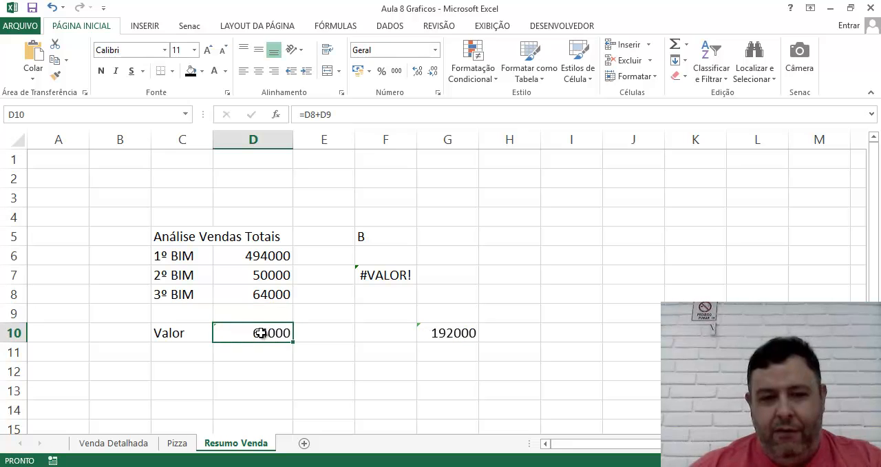
{"action": "key", "text": "Delete"}
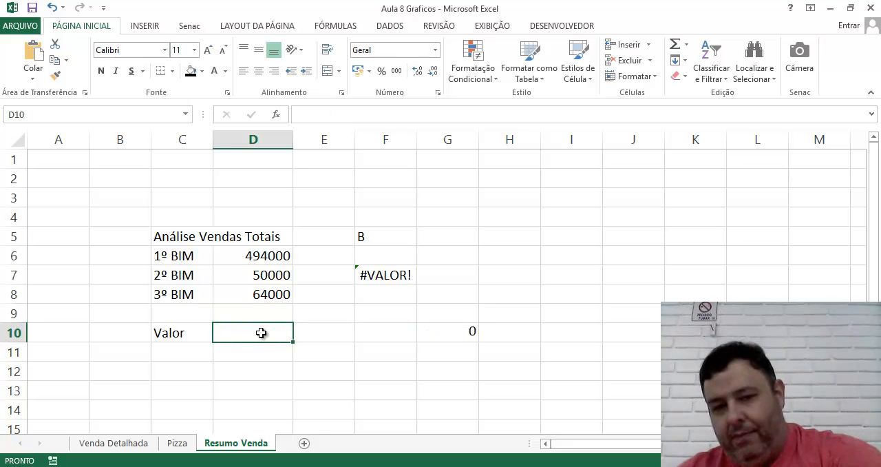
{"action": "left_click", "coordinate": [425, 330]}
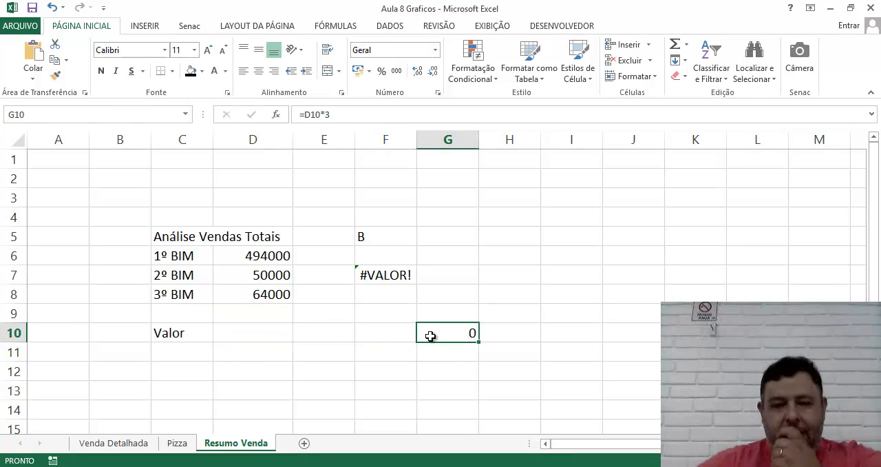
{"action": "left_click", "coordinate": [242, 317]}
{"action": "left_click", "coordinate": [245, 336]}
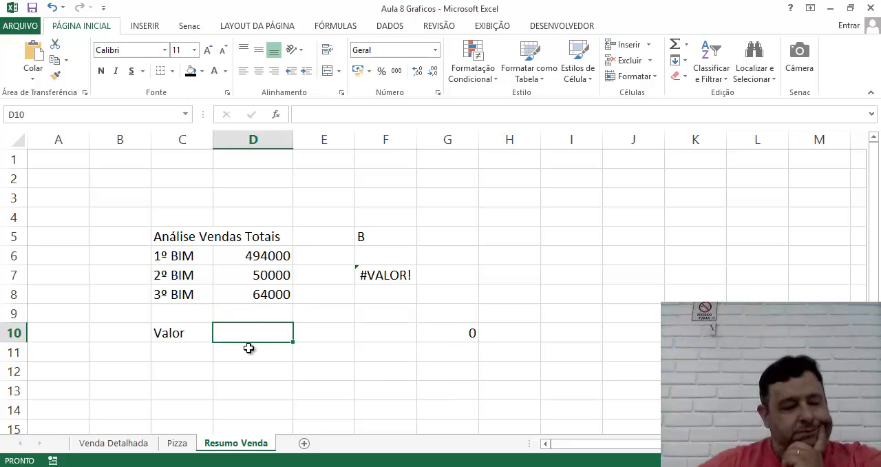
{"action": "left_click", "coordinate": [448, 339]}
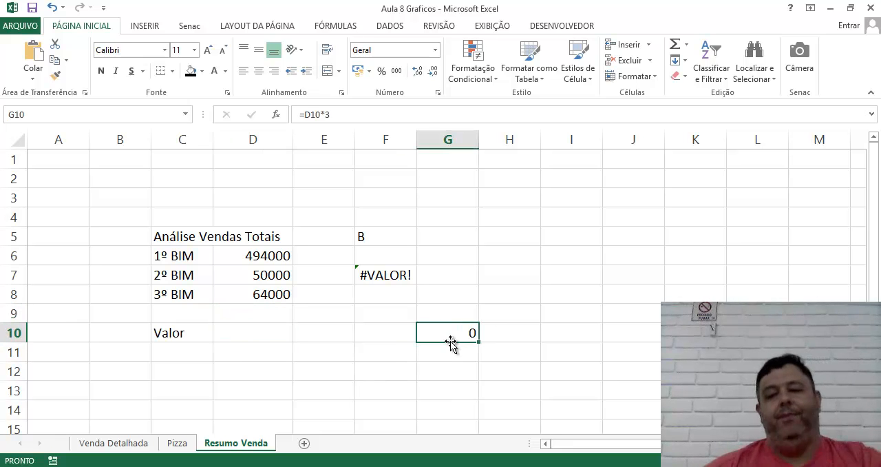
Step: Clear the formula in cell G10 and start a PROCV function in that cell
{"action": "key", "text": "Delete"}
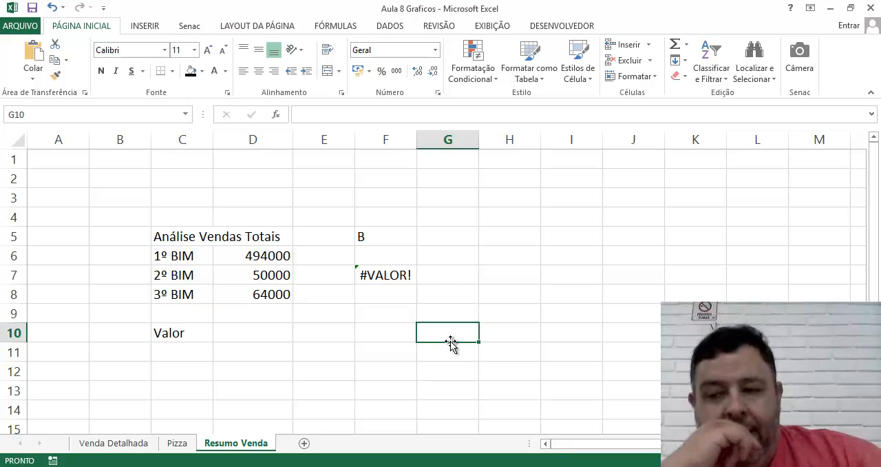
{"action": "type", "text": "procv"}
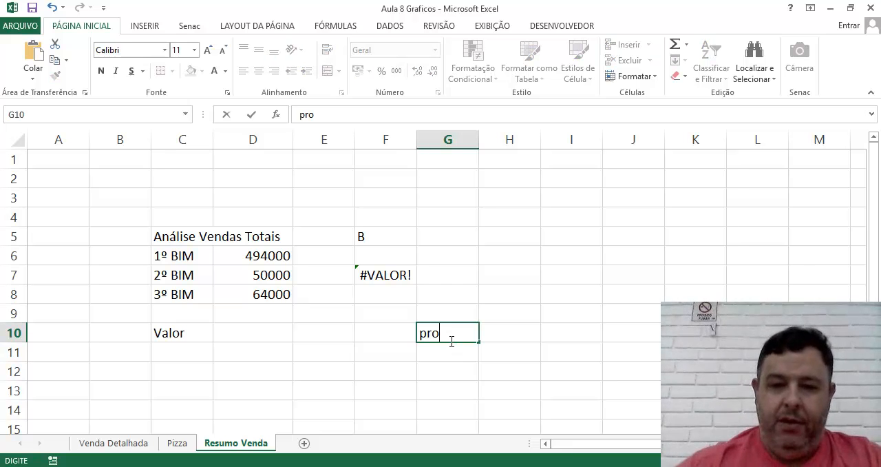
{"action": "key", "text": "BackSpace"}
{"action": "key", "text": "BackSpace"}
{"action": "key", "text": "BackSpace"}
{"action": "key", "text": "BackSpace"}
{"action": "key", "text": "BackSpace"}
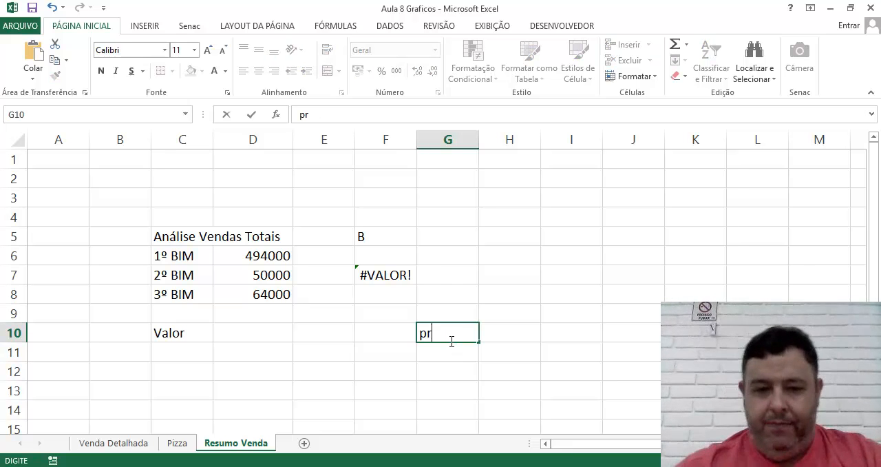
{"action": "type", "text": "=proc"}
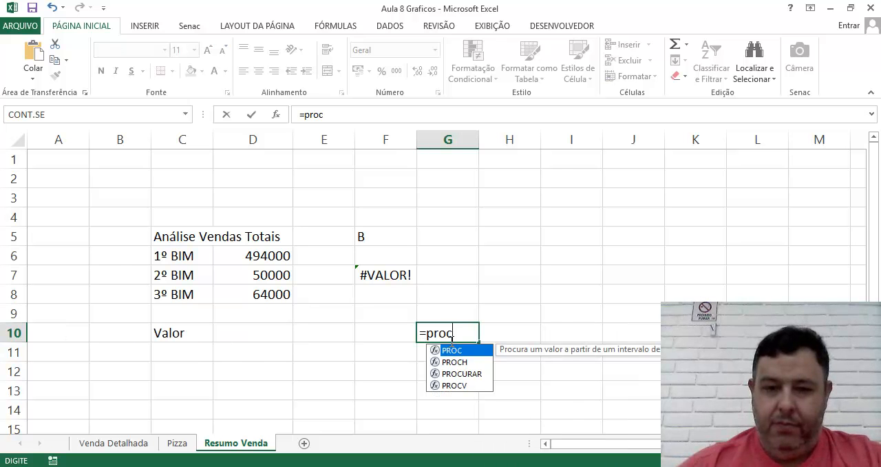
{"action": "type", "text": "v("}
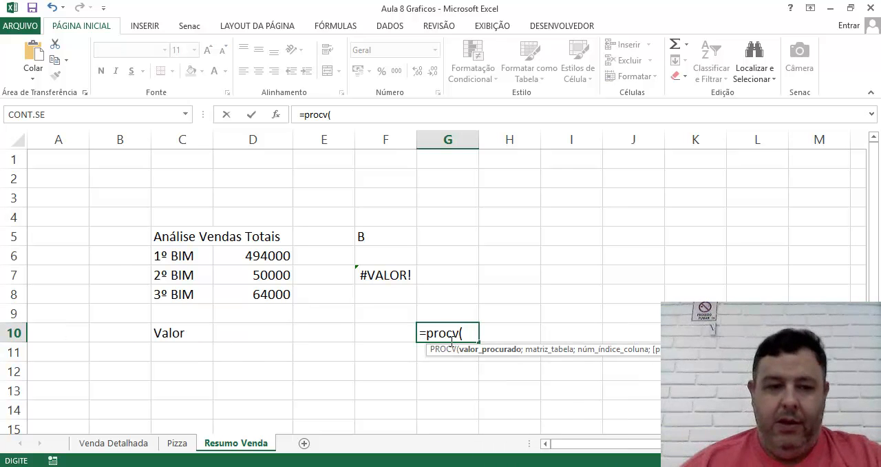
Step: Complete the formula in cell G10 as =PROCV(C5:D8;F7;FALSO) and check the cell
{"action": "left_click_drag", "start_coordinate": [186, 232], "coordinate": [252, 299]}
{"action": "type", "text": ";"}
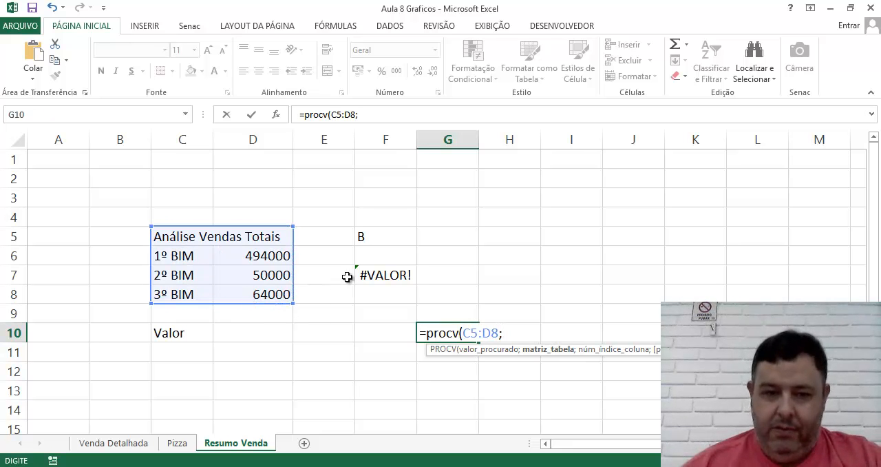
{"action": "left_click", "coordinate": [383, 276]}
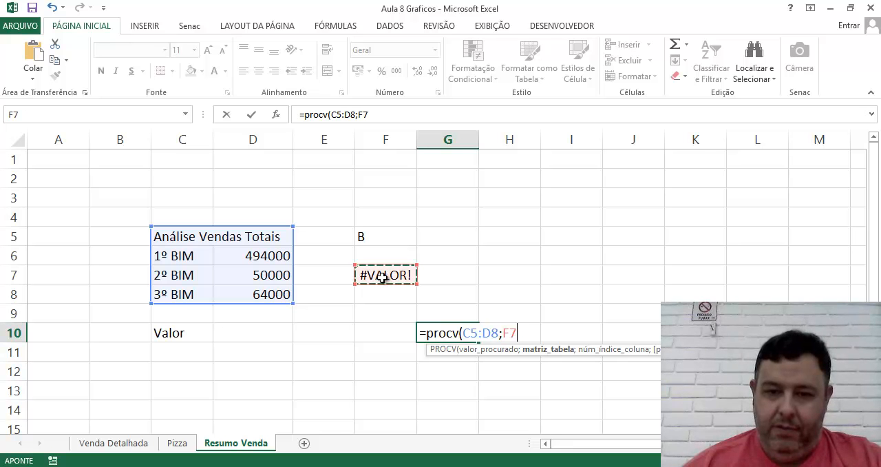
{"action": "type", "text": ";"}
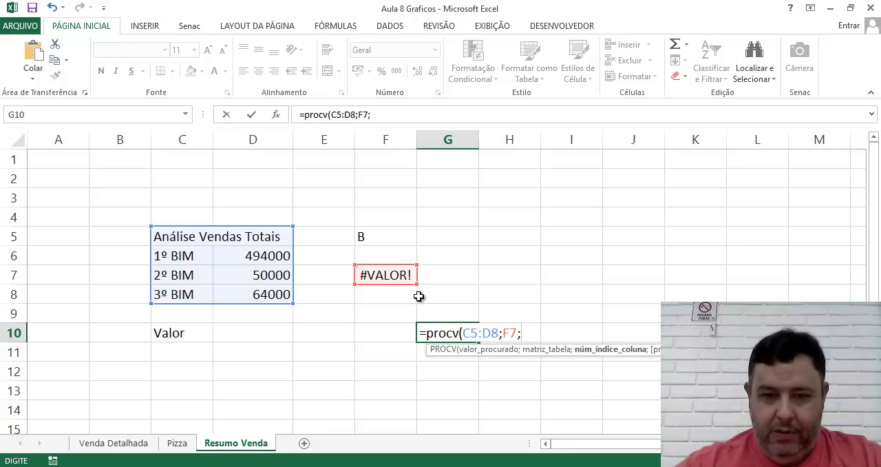
{"action": "type", "text": "FALSO"}
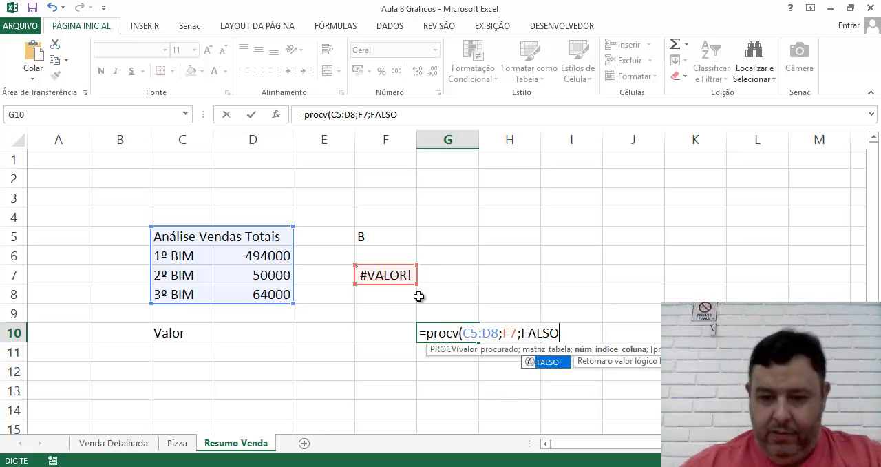
{"action": "type", "text": ")"}
{"action": "key", "text": "Return"}
{"action": "left_click", "coordinate": [453, 332]}
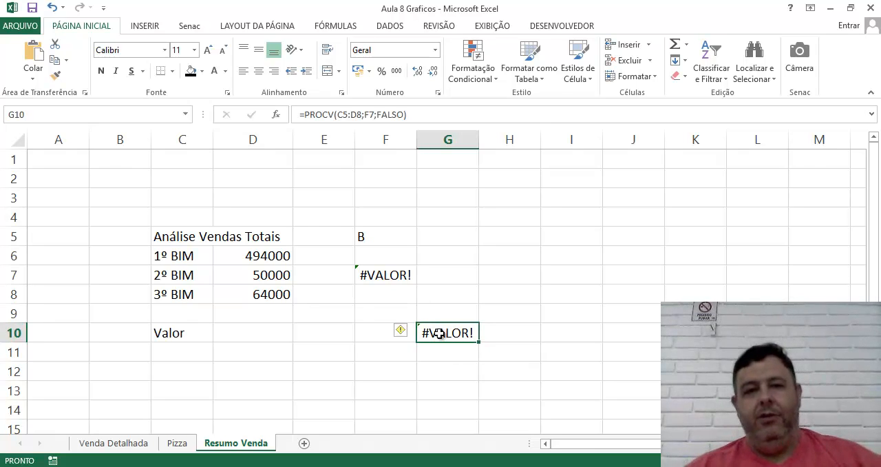
{"action": "left_click", "coordinate": [500, 320]}
{"action": "left_click", "coordinate": [462, 335]}
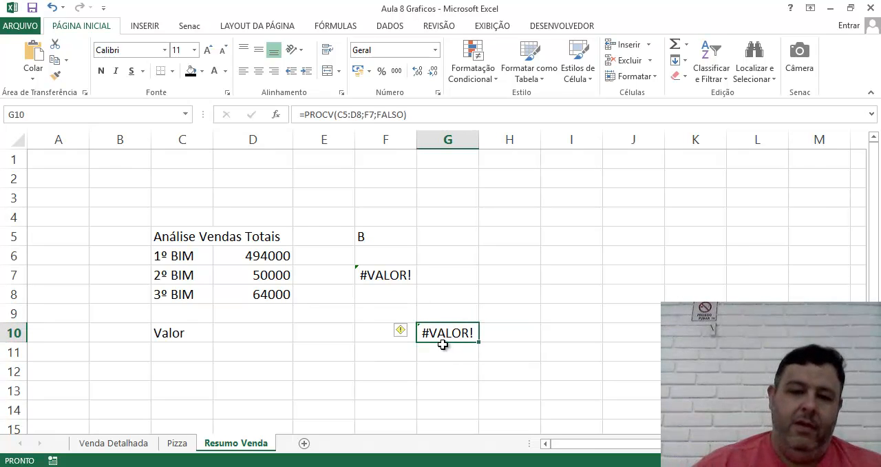
Step: Examine the seller table on the Venda Detalhada sheet, including its Total Vendido and bimester headings
{"action": "left_click", "coordinate": [177, 444]}
{"action": "left_click", "coordinate": [131, 444]}
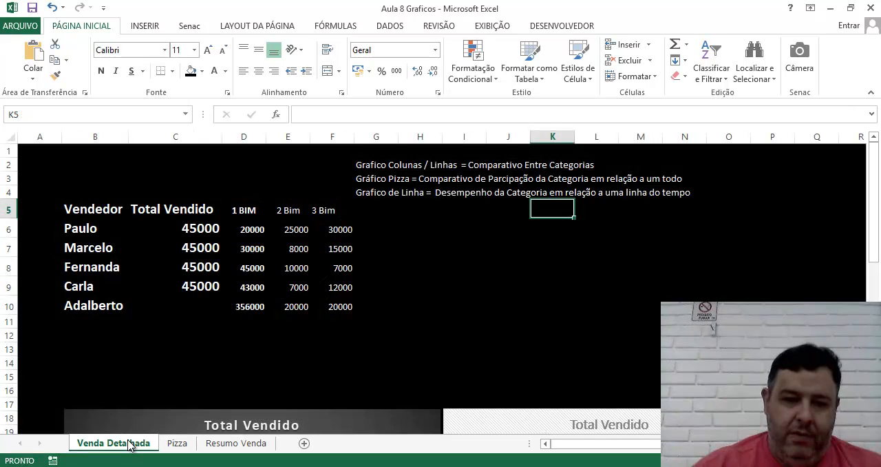
{"action": "left_click", "coordinate": [433, 244]}
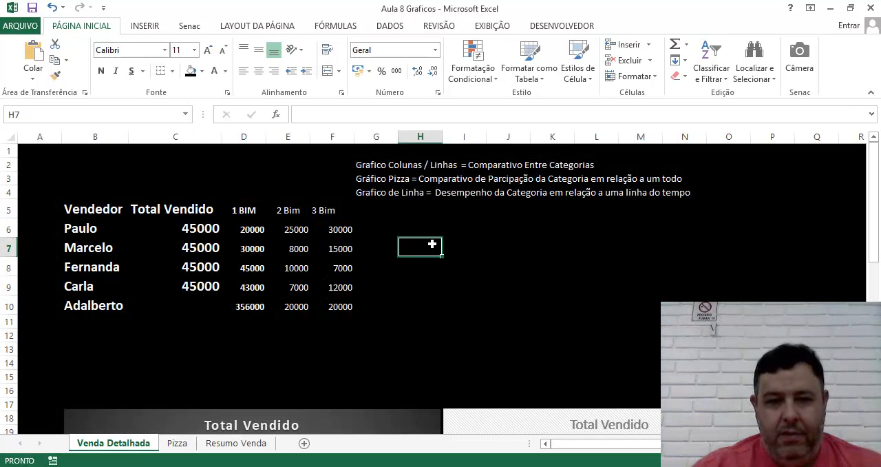
{"action": "left_click", "coordinate": [338, 237]}
{"action": "left_click", "coordinate": [183, 214]}
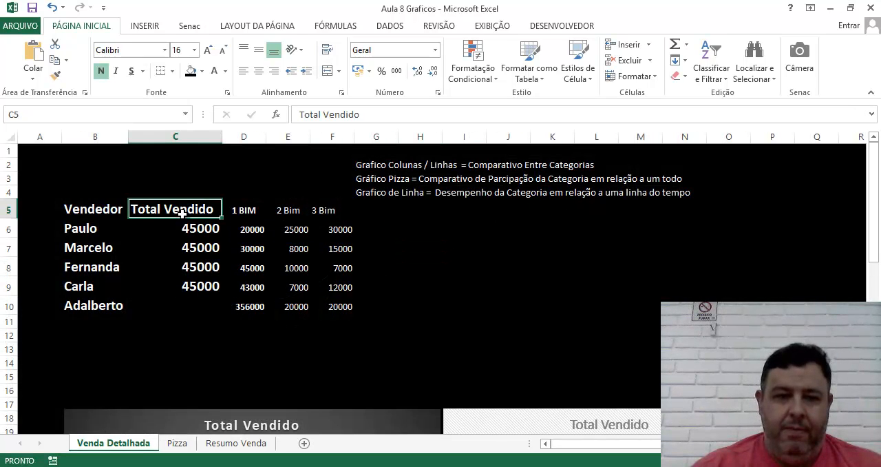
{"action": "left_click", "coordinate": [253, 216]}
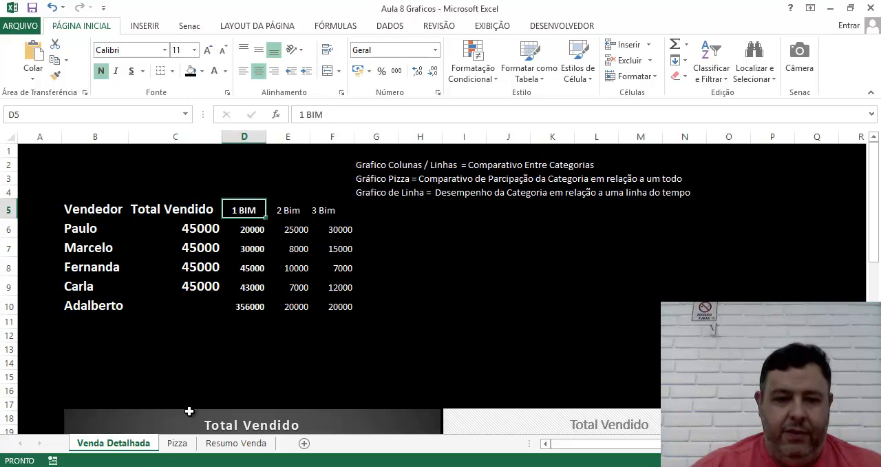
{"action": "left_click", "coordinate": [419, 270]}
{"action": "left_click", "coordinate": [323, 217]}
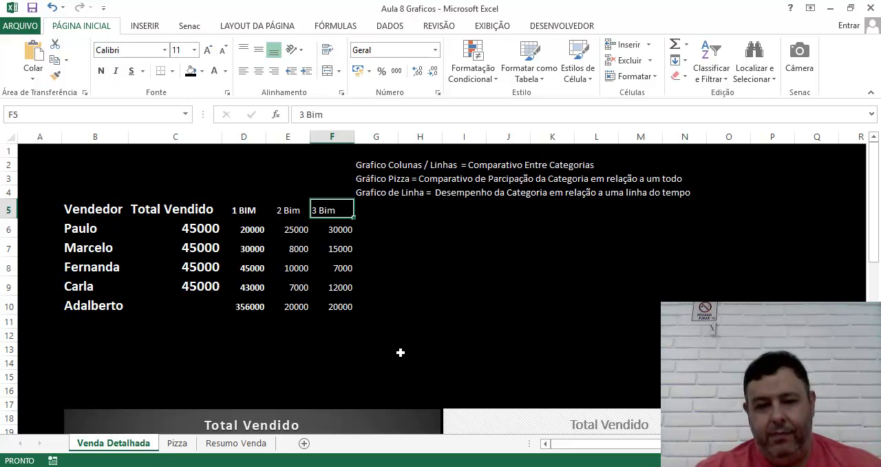
{"action": "left_click", "coordinate": [464, 304]}
Step: Return to the Resumo Venda sheet and clear the PROCV formula from cell G10
{"action": "left_click", "coordinate": [236, 443]}
{"action": "left_click", "coordinate": [571, 217]}
{"action": "left_click", "coordinate": [441, 333]}
{"action": "key", "text": "Delete"}
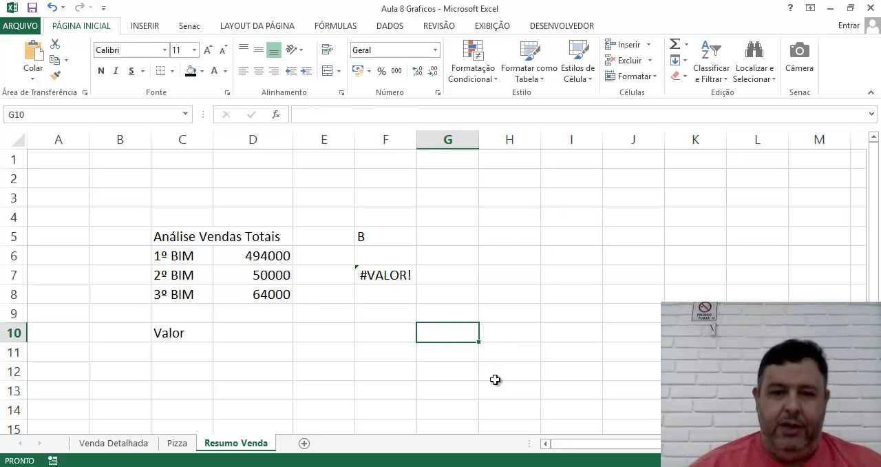
Step: Enter the error text #REF! in cell H5 as an example
{"action": "left_click", "coordinate": [509, 234]}
{"action": "type", "text": "#REF!"}
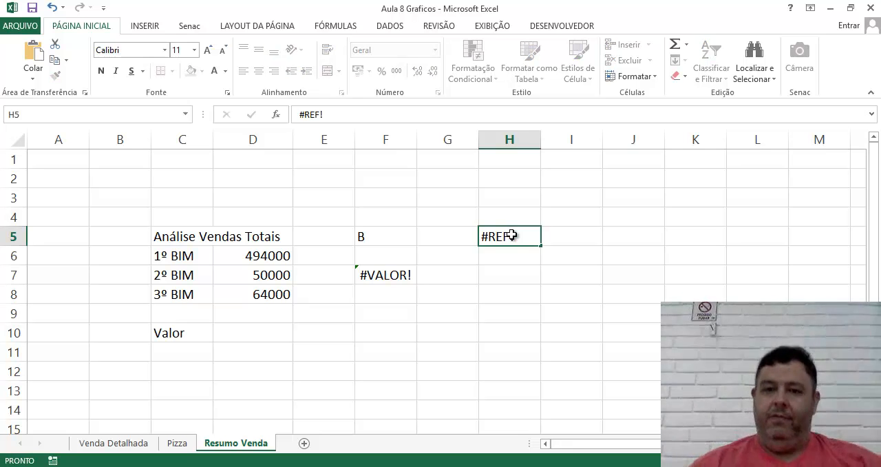
{"action": "key", "text": "Return"}
{"action": "left_click", "coordinate": [757, 390]}
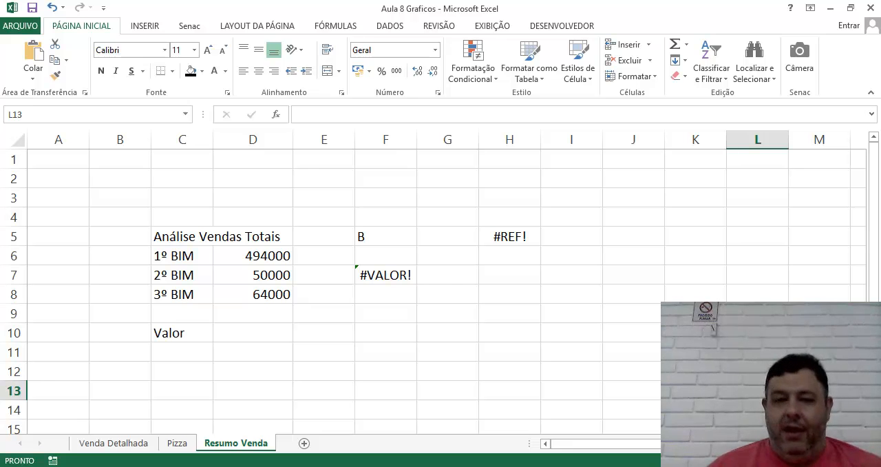
Step: Replace the content of cell H5 with the formula =SOMA(quartoB) and check the cell
{"action": "left_click", "coordinate": [516, 242]}
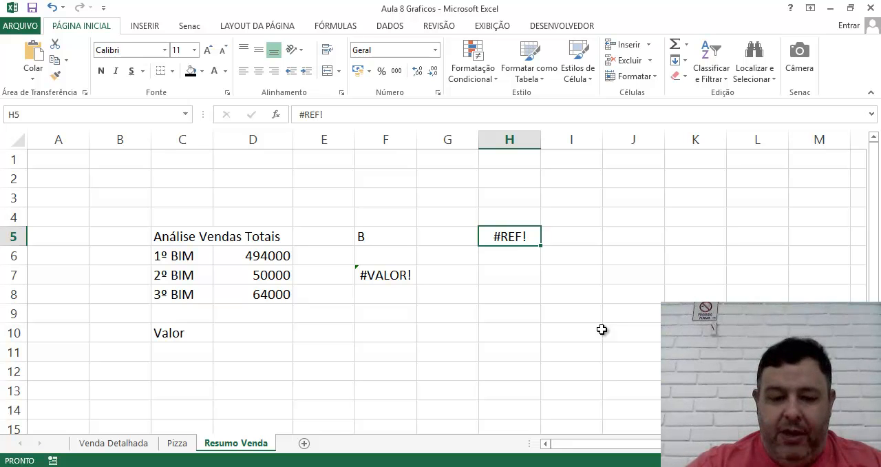
{"action": "type", "text": "=soma"}
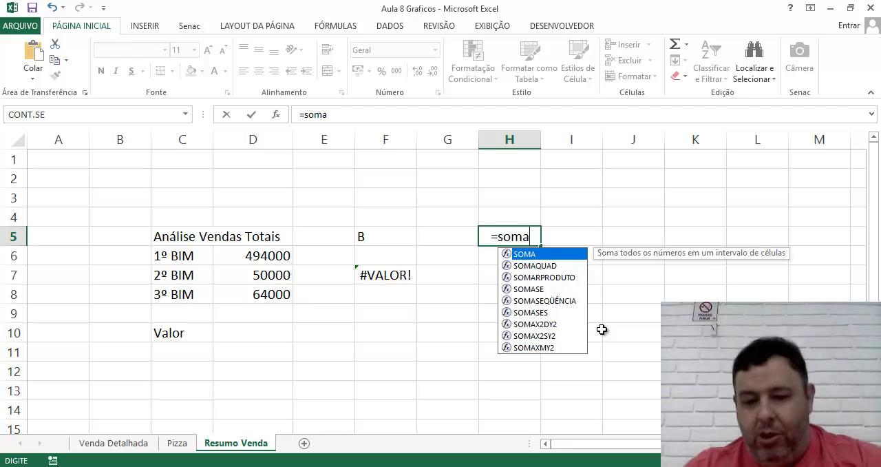
{"action": "type", "text": "(quartoBi"}
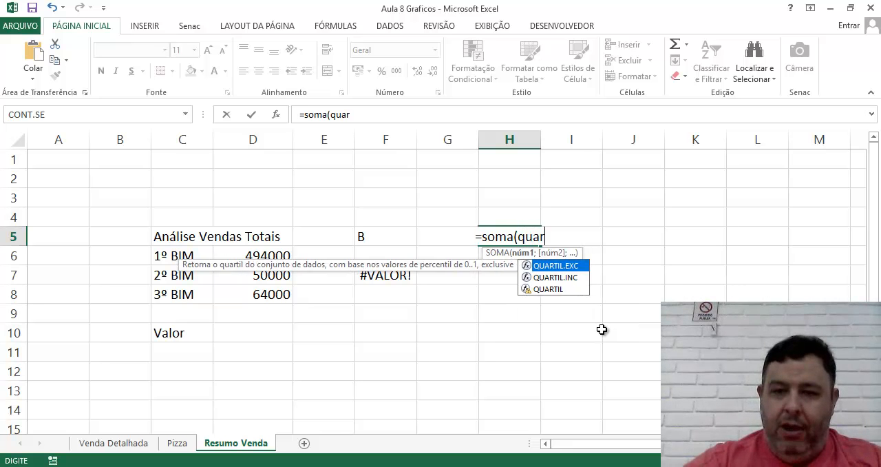
{"action": "key", "text": "BackSpace"}
{"action": "type", "text": ")"}
{"action": "key", "text": "Return"}
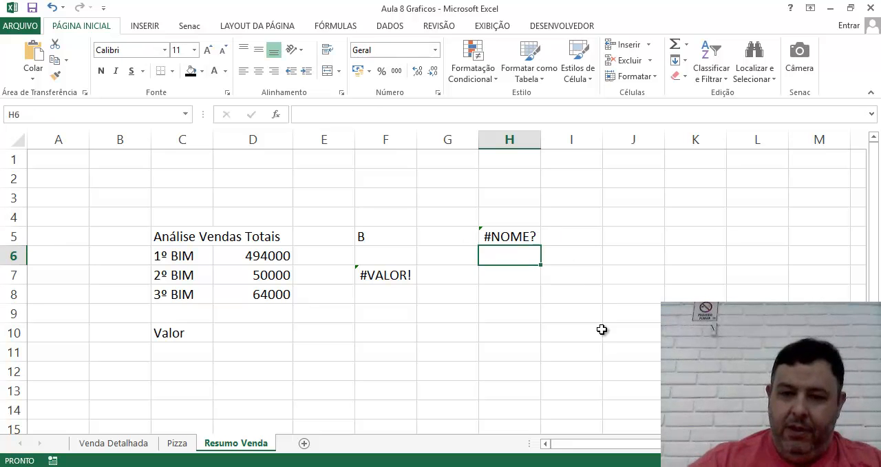
{"action": "key", "text": "Up"}
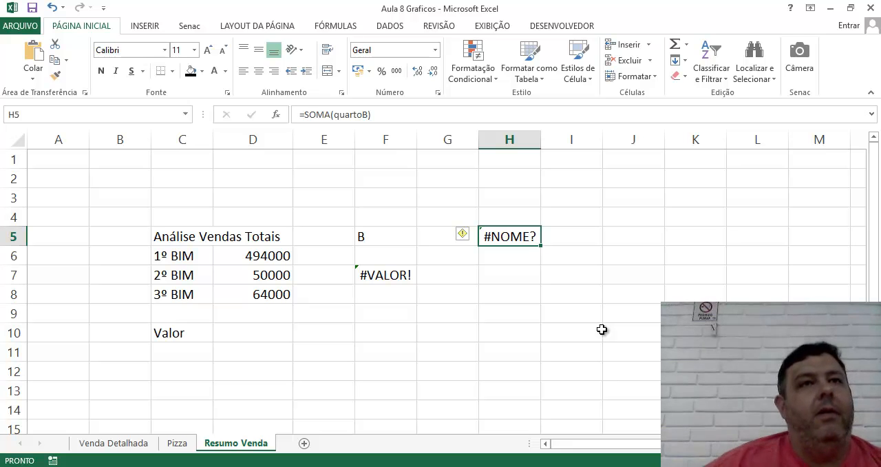
Step: Begin a formula with =É in cell G10 and show the description of the ÉERROS function among the suggestions
{"action": "left_click", "coordinate": [503, 337]}
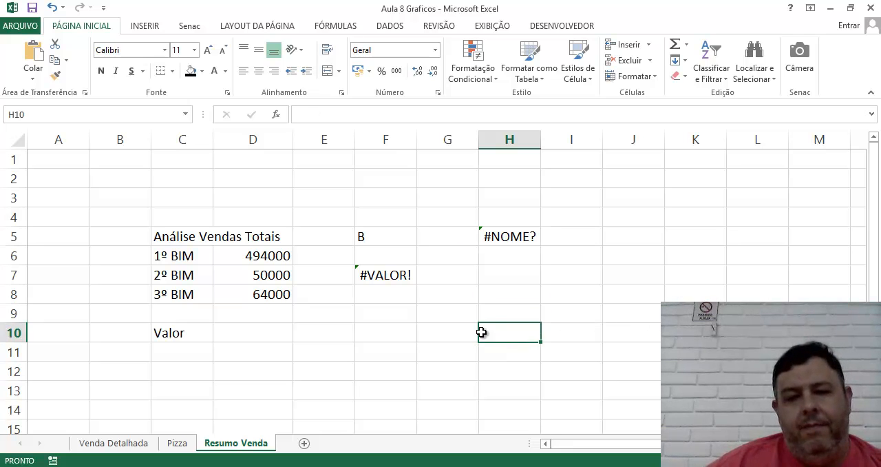
{"action": "left_click", "coordinate": [402, 294]}
{"action": "left_click", "coordinate": [403, 335]}
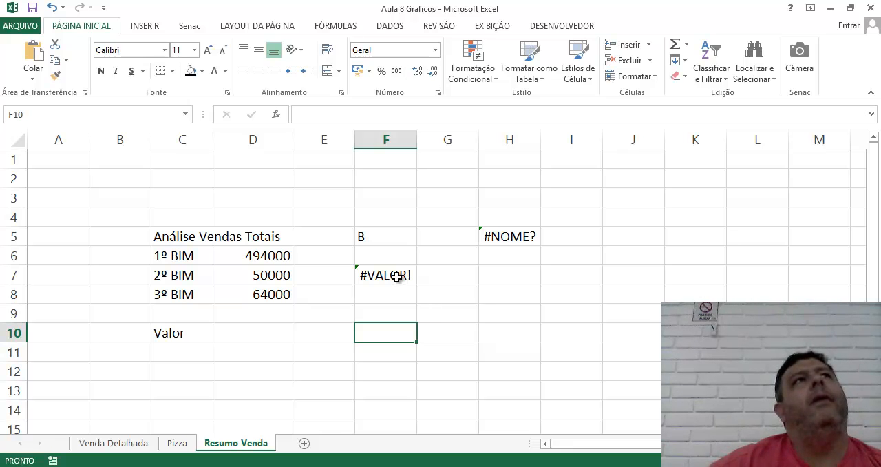
{"action": "left_click", "coordinate": [459, 288]}
{"action": "left_click", "coordinate": [446, 325]}
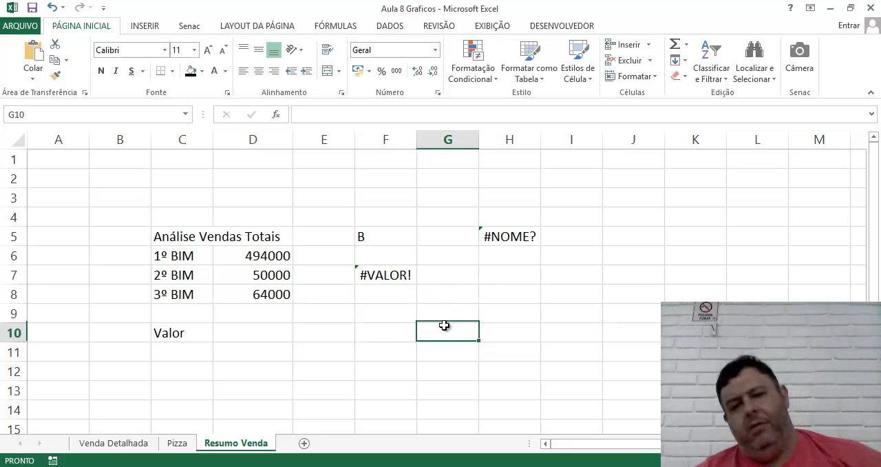
{"action": "type", "text": "="}
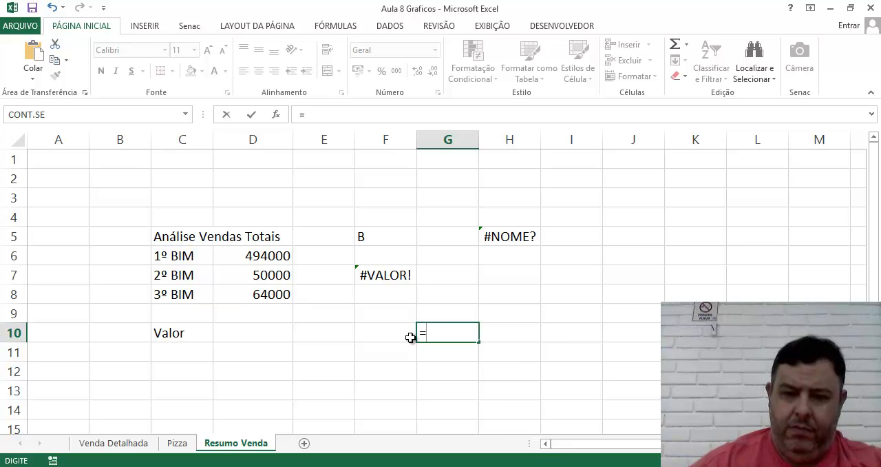
{"action": "type", "text": "É"}
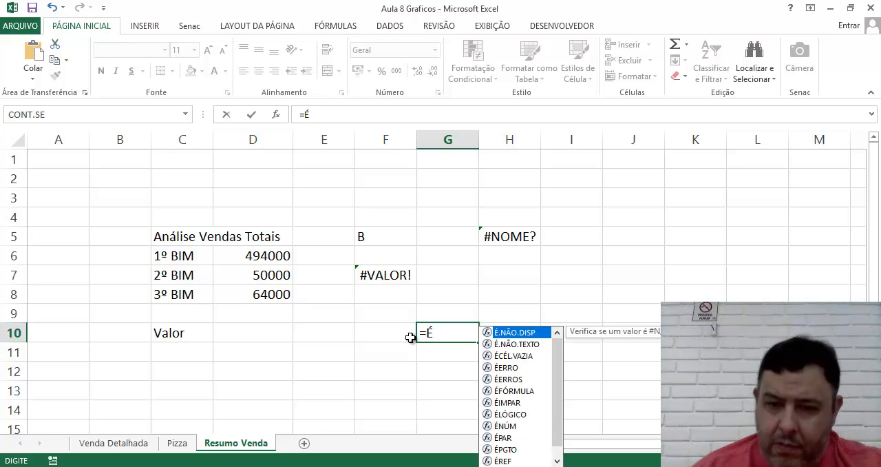
{"action": "left_click", "coordinate": [509, 379]}
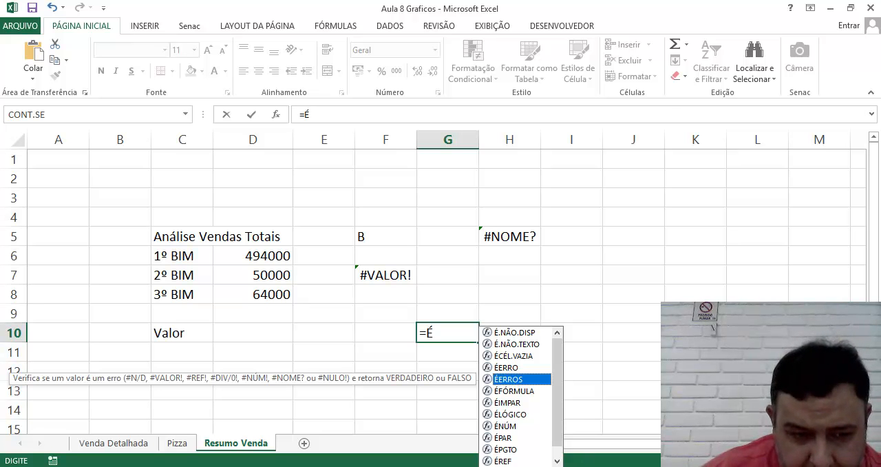
Step: Launch the Windows Magnifier (Lupa) and enlarge the screen to 200% to read the ÉERROS description
{"action": "key", "text": "super"}
{"action": "type", "text": "lu"}
{"action": "left_click", "coordinate": [108, 156]}
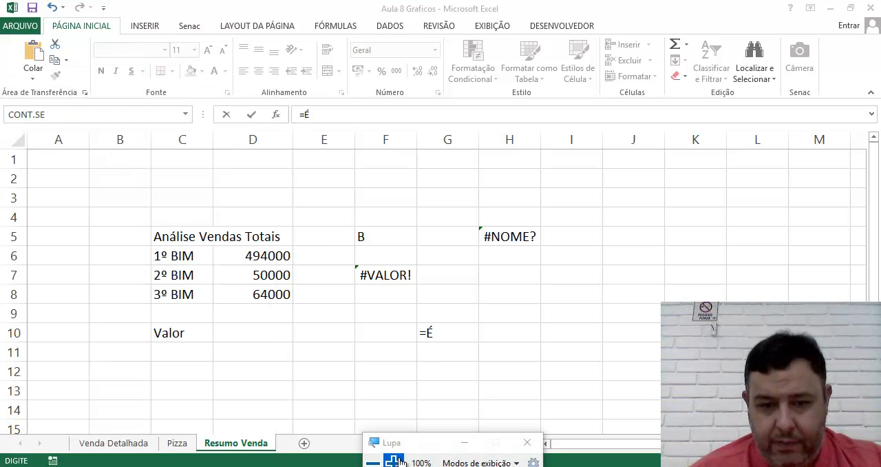
{"action": "left_click", "coordinate": [395, 460]}
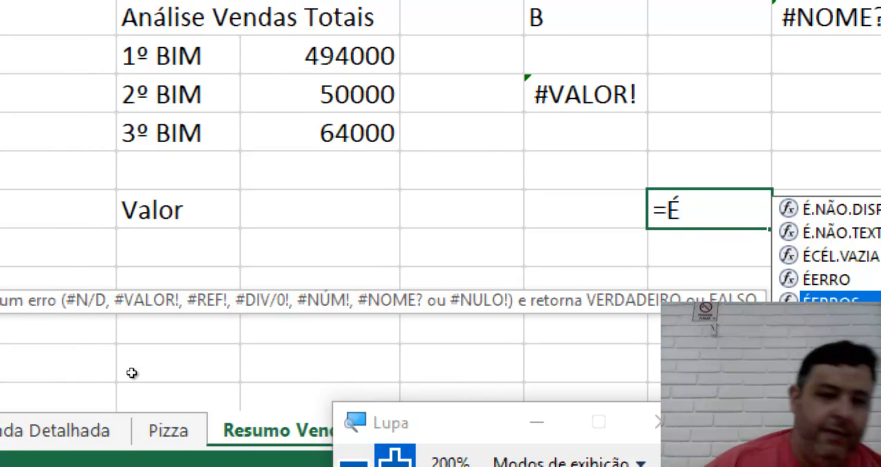
Step: Return the magnification to 100% to commit =É in cell G10, and enlarge the screen to 200% again
{"action": "left_click", "coordinate": [352, 462]}
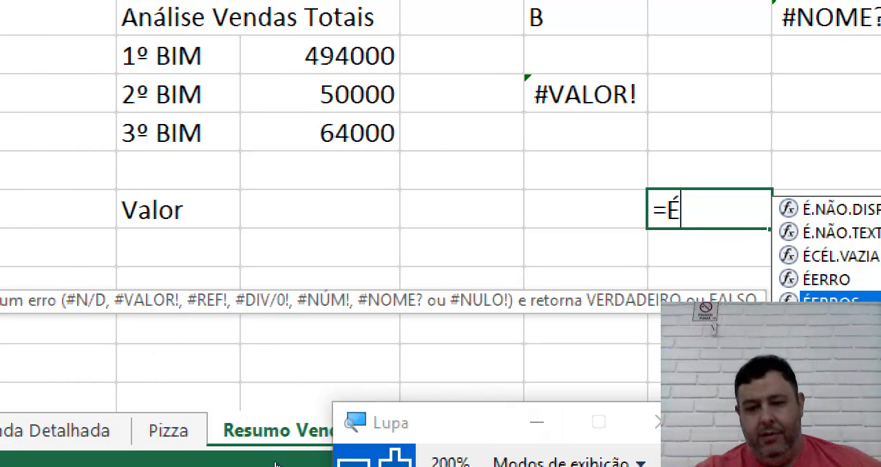
{"action": "left_click", "coordinate": [572, 298]}
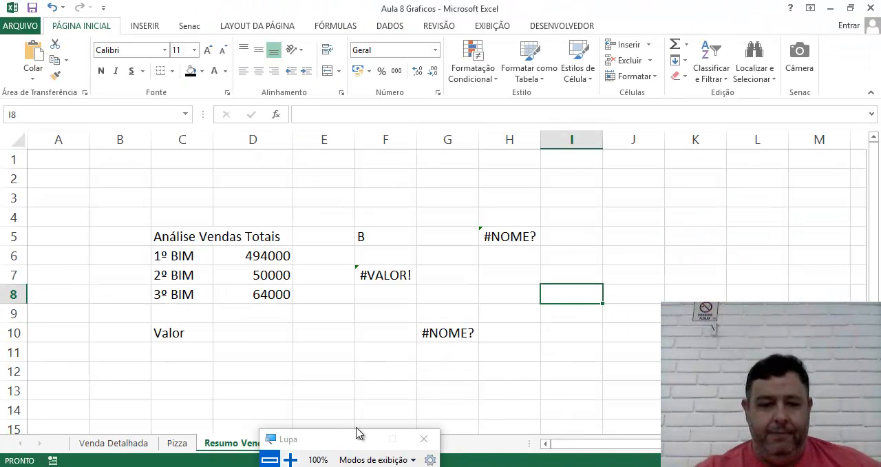
{"action": "left_click", "coordinate": [289, 459]}
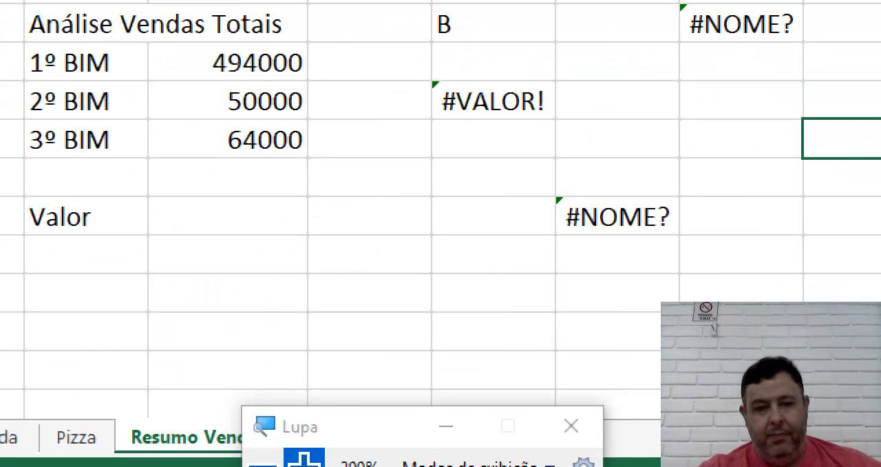
Step: Return the screen magnification to 100% and save the Aula 8 Graficos workbook
{"action": "left_click", "coordinate": [264, 462]}
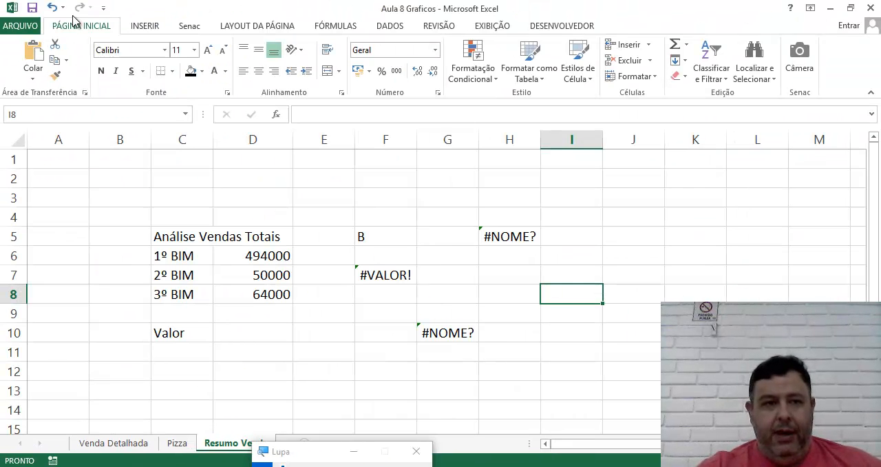
{"action": "left_click", "coordinate": [30, 11]}
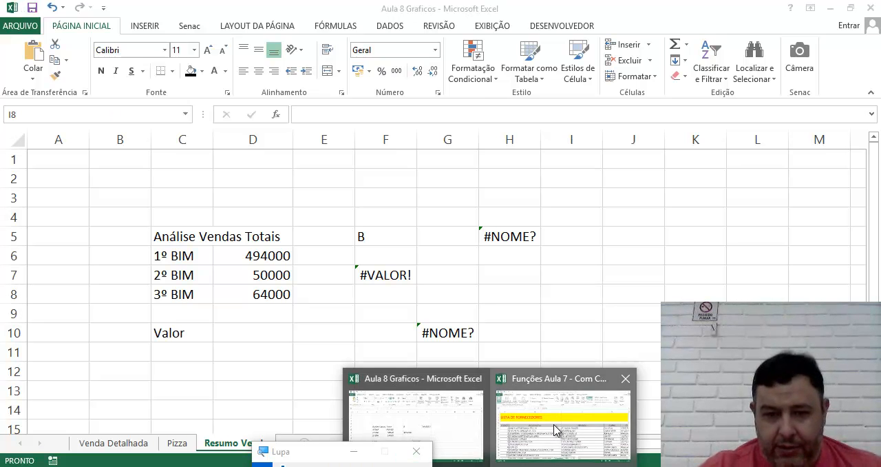
Step: Switch to the Funções Aula 7 - Com Contas a Pagar workbook and save it as Funções Aula 8 - Com Contas a Pagar in the Aula 8 folder
{"action": "left_click", "coordinate": [554, 420]}
{"action": "left_click", "coordinate": [20, 25]}
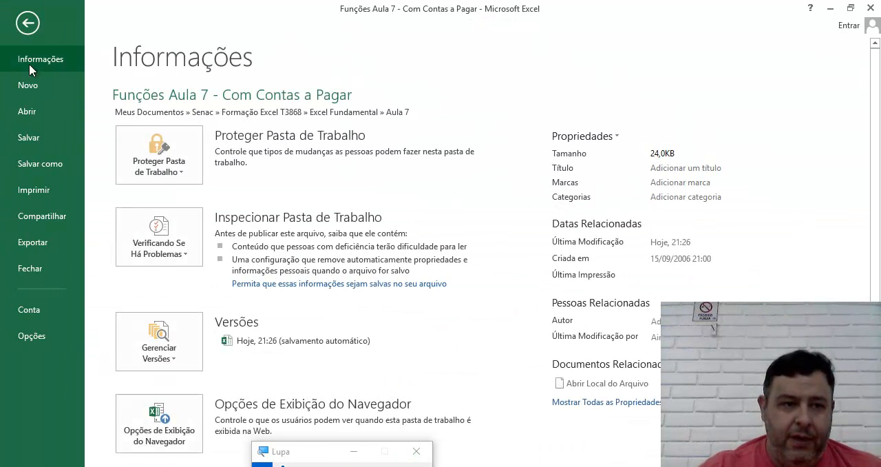
{"action": "left_click", "coordinate": [30, 164]}
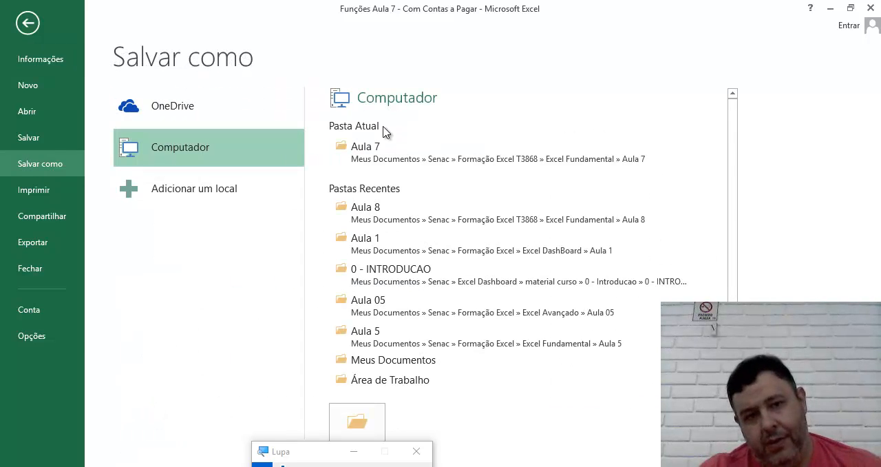
{"action": "left_click", "coordinate": [376, 213]}
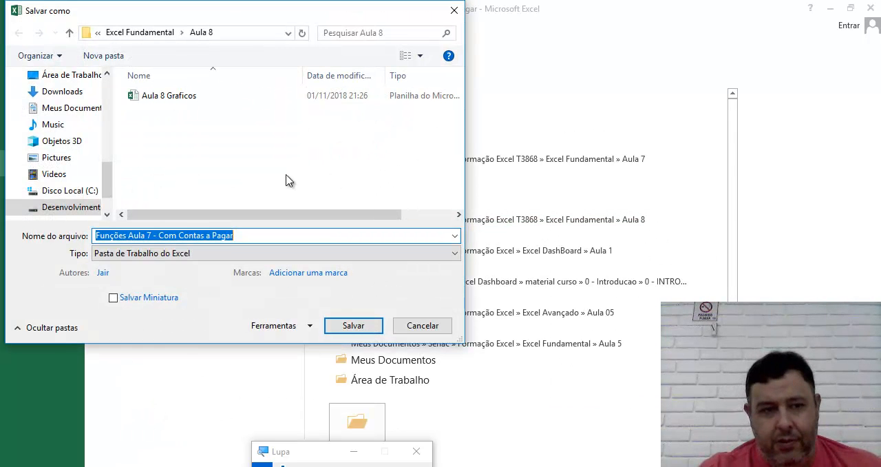
{"action": "left_click", "coordinate": [230, 236]}
{"action": "left_click", "coordinate": [146, 236]}
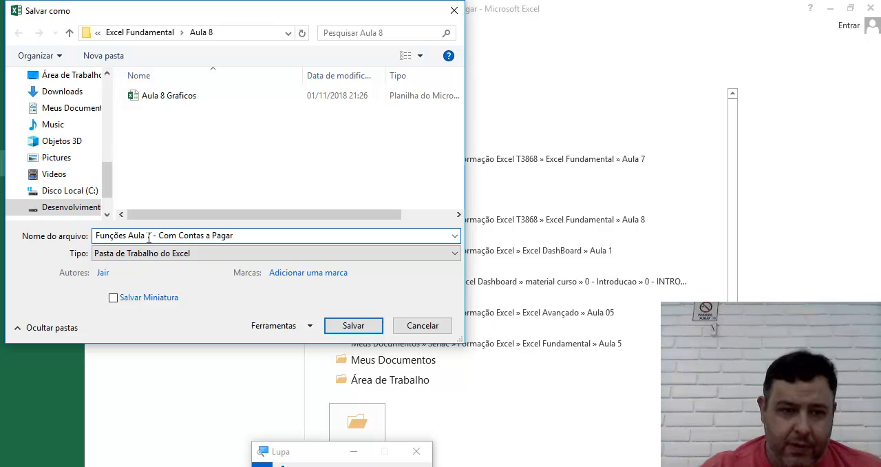
{"action": "key", "text": "Delete"}
{"action": "type", "text": "8"}
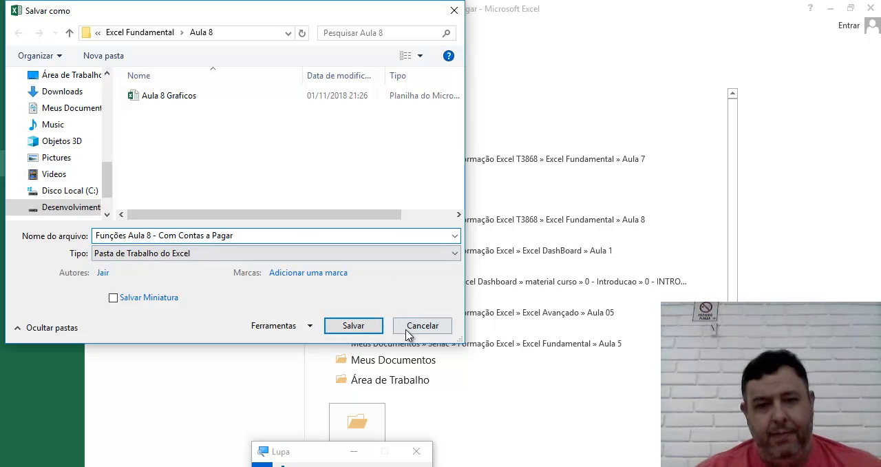
{"action": "left_click", "coordinate": [353, 326]}
{"action": "left_click", "coordinate": [348, 300]}
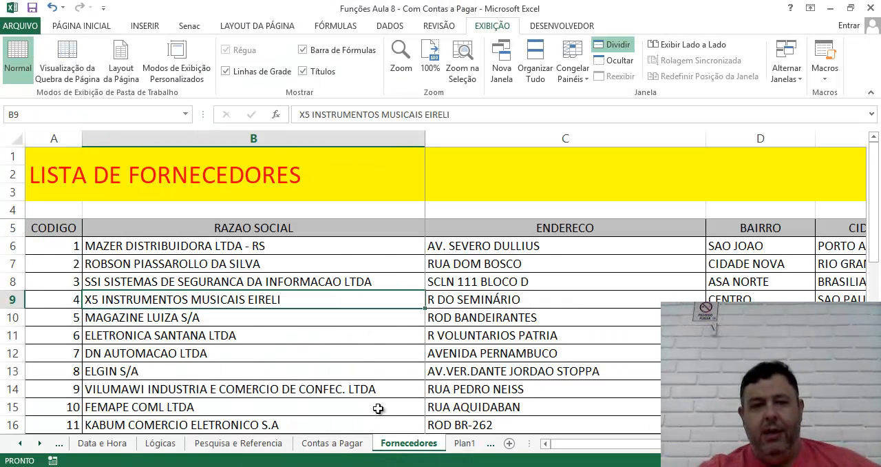
{"action": "left_click", "coordinate": [356, 355]}
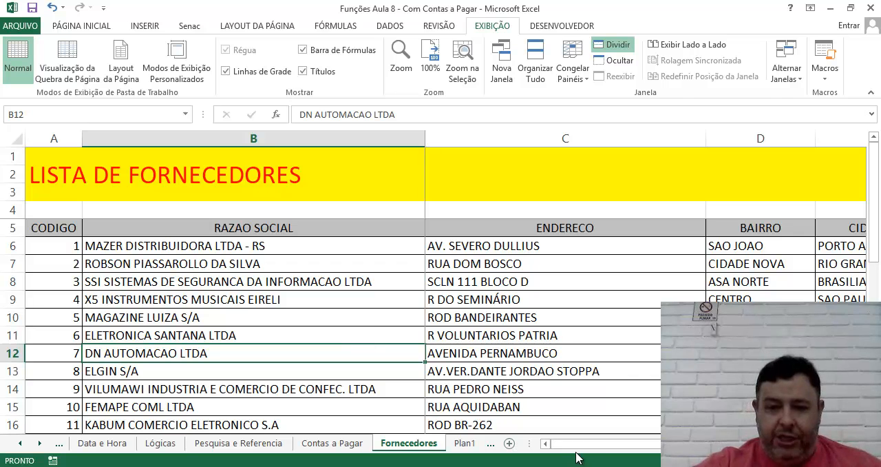
{"action": "left_click_drag", "start_coordinate": [589, 445], "coordinate": [548, 455]}
{"action": "left_click", "coordinate": [235, 282]}
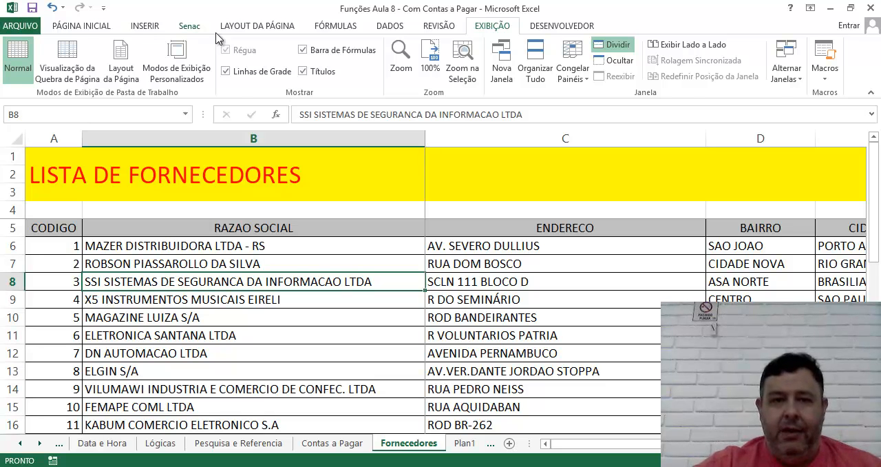
Step: Open the print preview of the Fornecedores sheet and page through to the last page and back to the first
{"action": "left_click", "coordinate": [233, 29]}
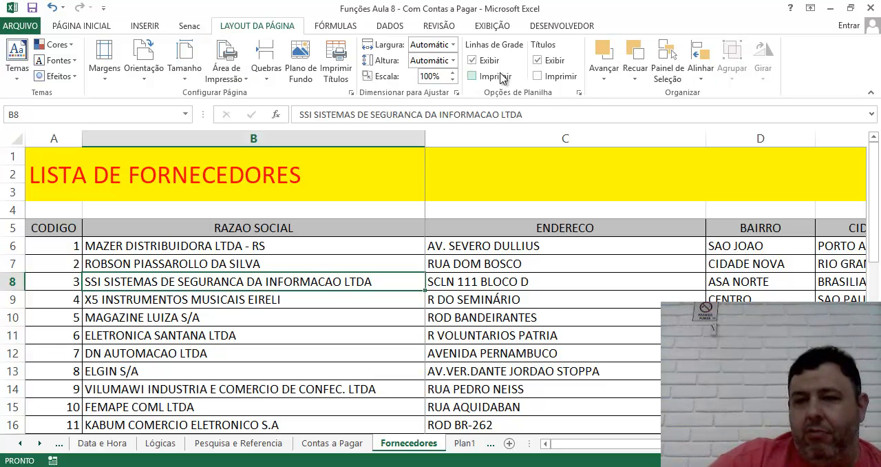
{"action": "left_click", "coordinate": [5, 29]}
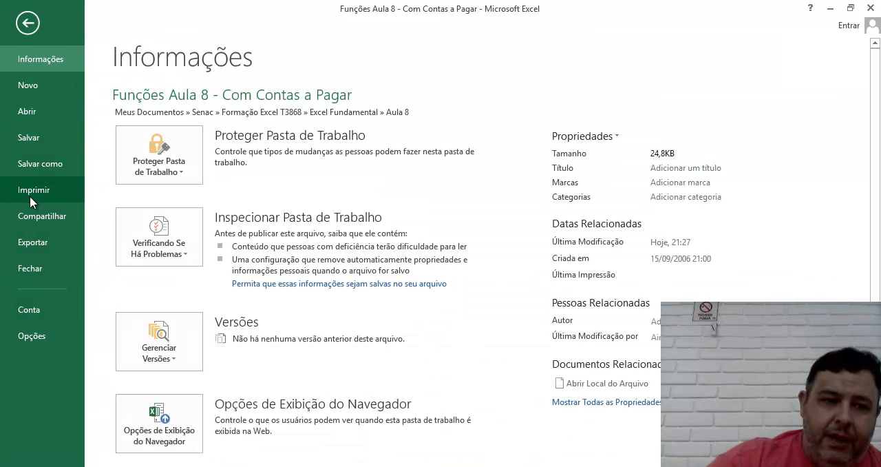
{"action": "left_click", "coordinate": [29, 196]}
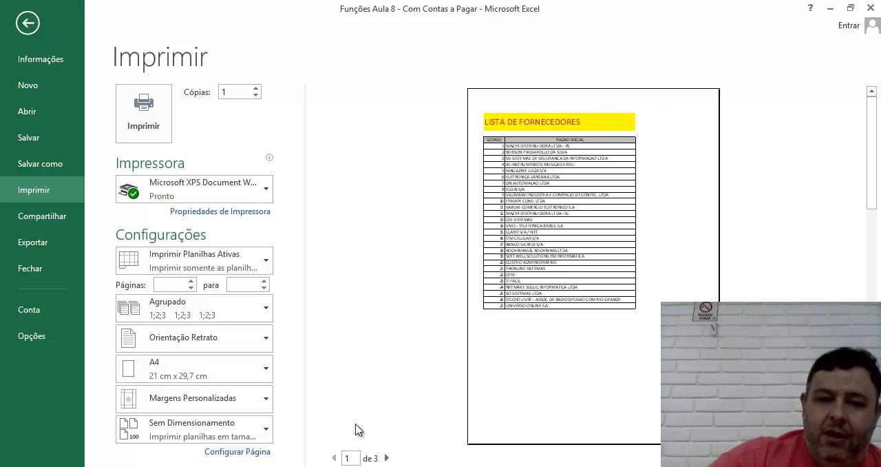
{"action": "left_click", "coordinate": [386, 458]}
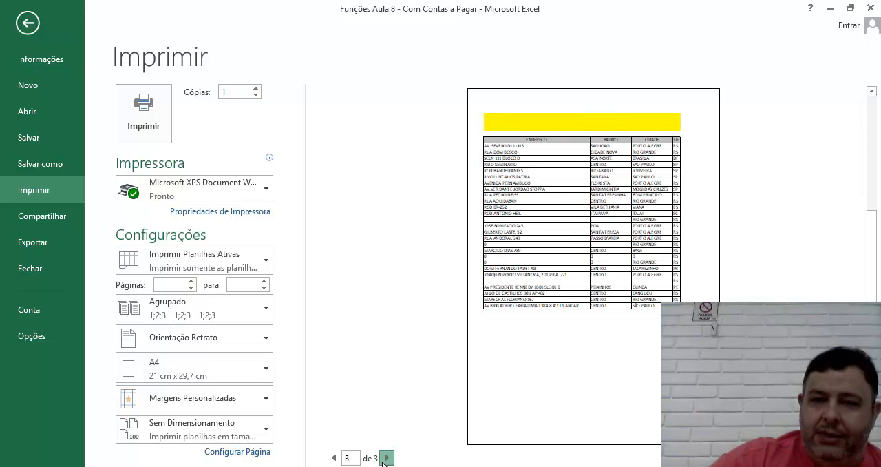
{"action": "left_click", "coordinate": [384, 459]}
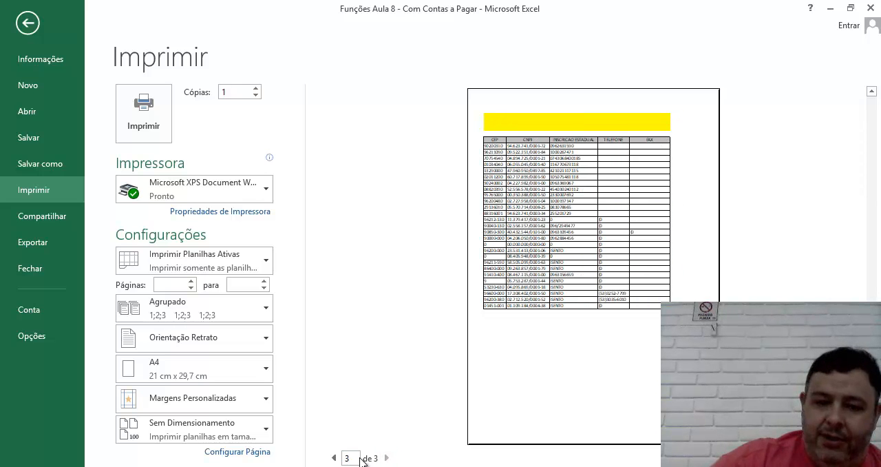
{"action": "left_click", "coordinate": [336, 458]}
{"action": "left_click", "coordinate": [336, 457]}
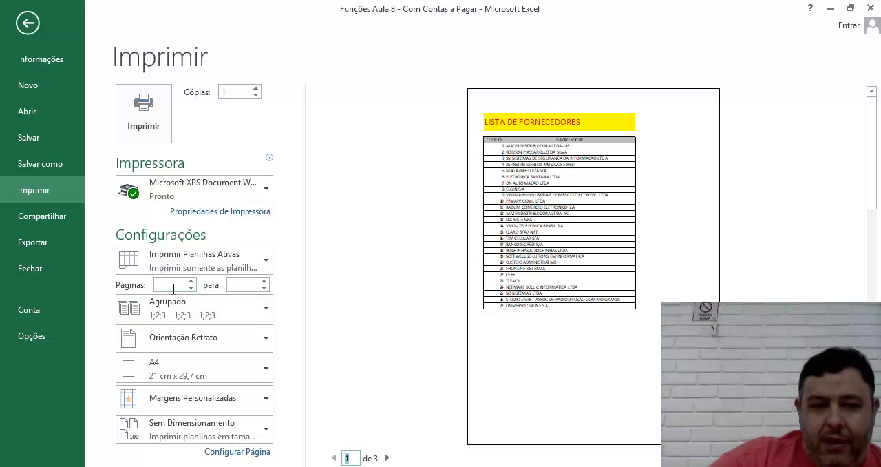
Step: Set the print orientation to landscape (Orientação Paisagem), check the previewed pages, and return to the sheet
{"action": "left_click", "coordinate": [216, 342]}
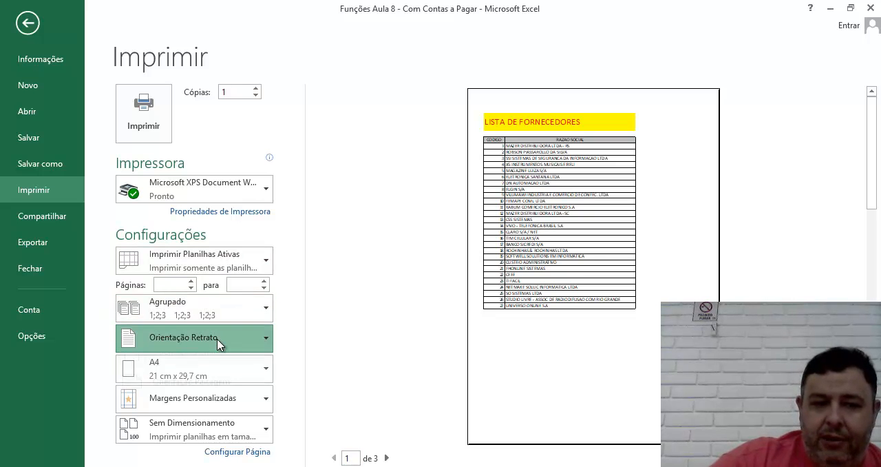
{"action": "left_click", "coordinate": [210, 398]}
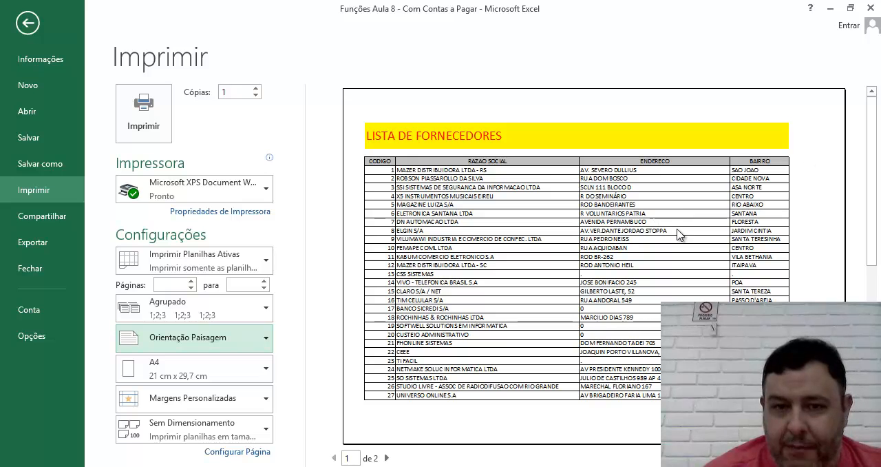
{"action": "left_click", "coordinate": [390, 457]}
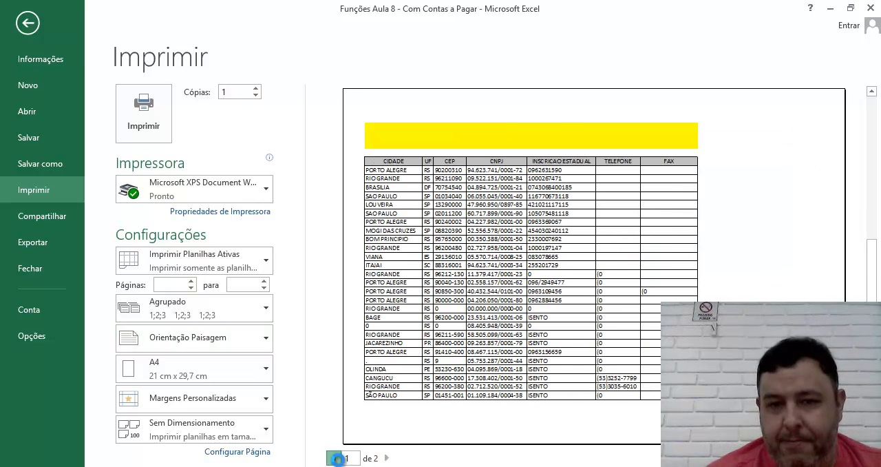
{"action": "left_click", "coordinate": [334, 458]}
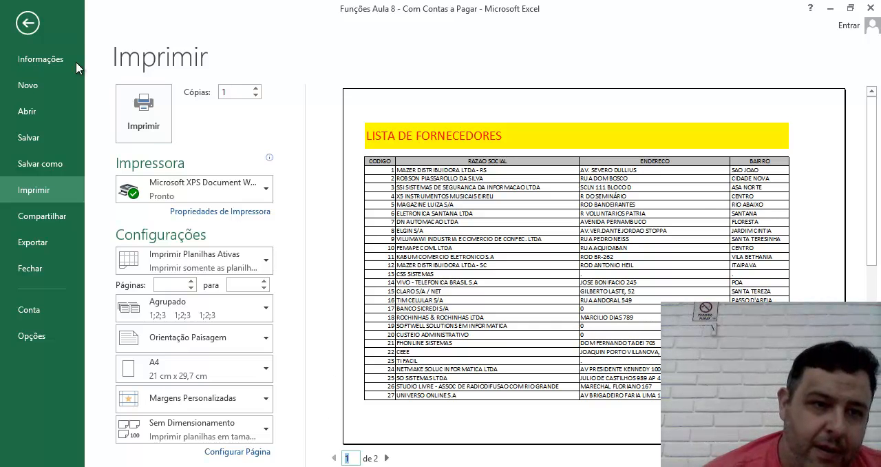
{"action": "left_click", "coordinate": [27, 23]}
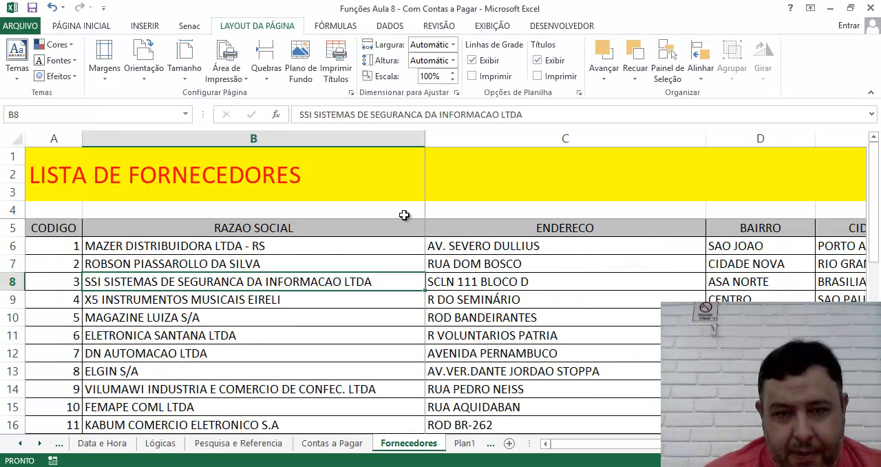
Step: Select the LISTA DE FORNECEDORES title and repeatedly hide and redisplay the row and column headings
{"action": "left_click", "coordinate": [300, 209]}
{"action": "left_click", "coordinate": [115, 170]}
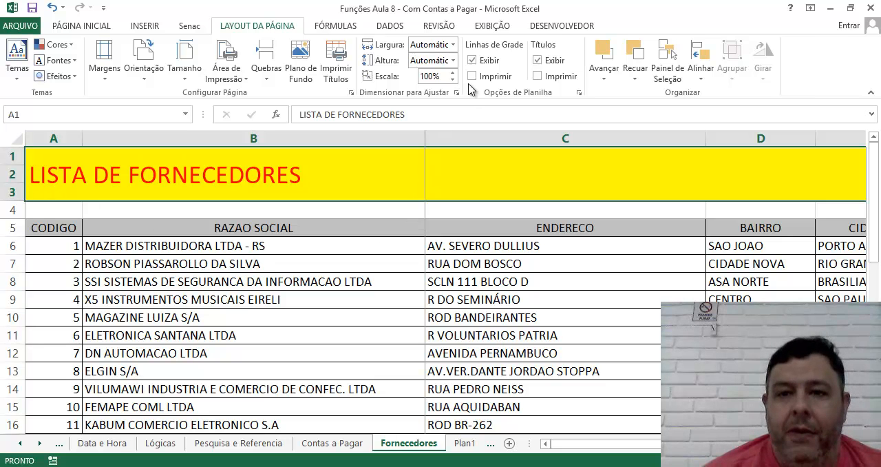
{"action": "left_click", "coordinate": [538, 61]}
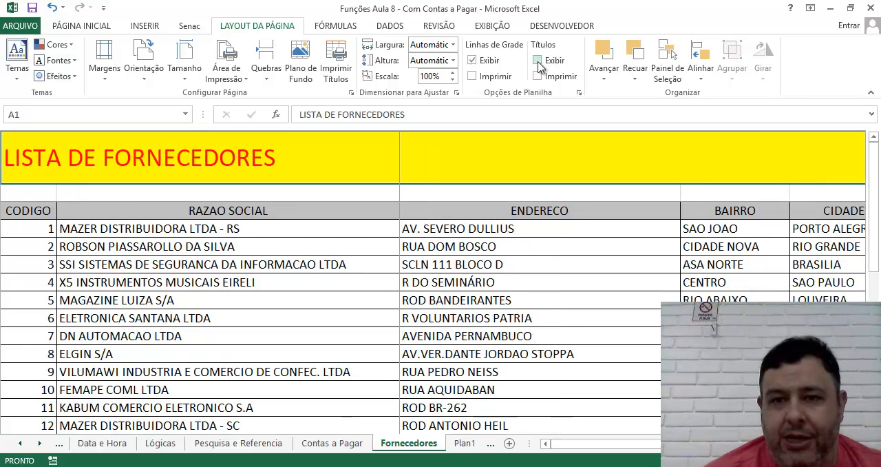
{"action": "left_click", "coordinate": [538, 60]}
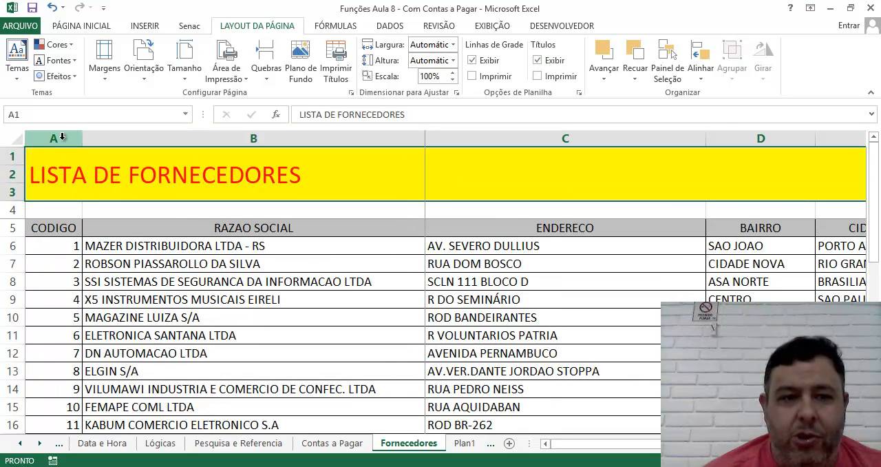
{"action": "left_click", "coordinate": [537, 61]}
{"action": "left_click", "coordinate": [538, 60]}
{"action": "left_click", "coordinate": [538, 61]}
{"action": "left_click", "coordinate": [537, 60]}
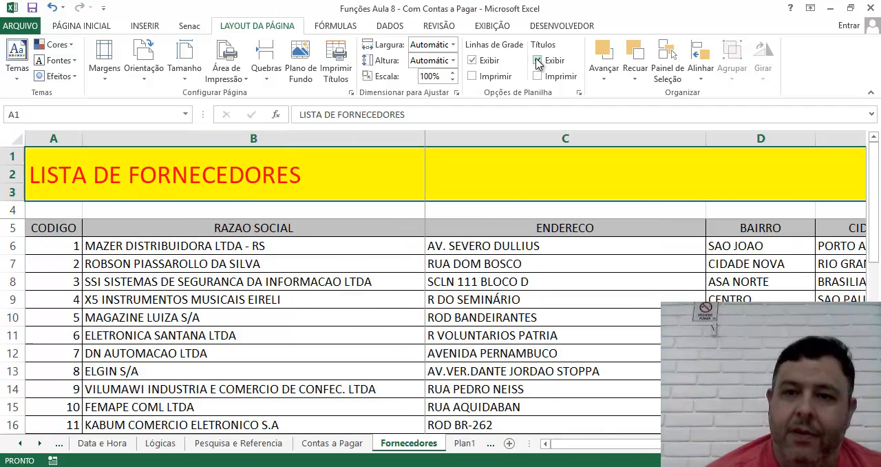
{"action": "left_click", "coordinate": [538, 60]}
{"action": "left_click", "coordinate": [538, 60]}
{"action": "left_click", "coordinate": [537, 61]}
{"action": "left_click", "coordinate": [538, 60]}
{"action": "left_click", "coordinate": [537, 61]}
{"action": "left_click", "coordinate": [537, 61]}
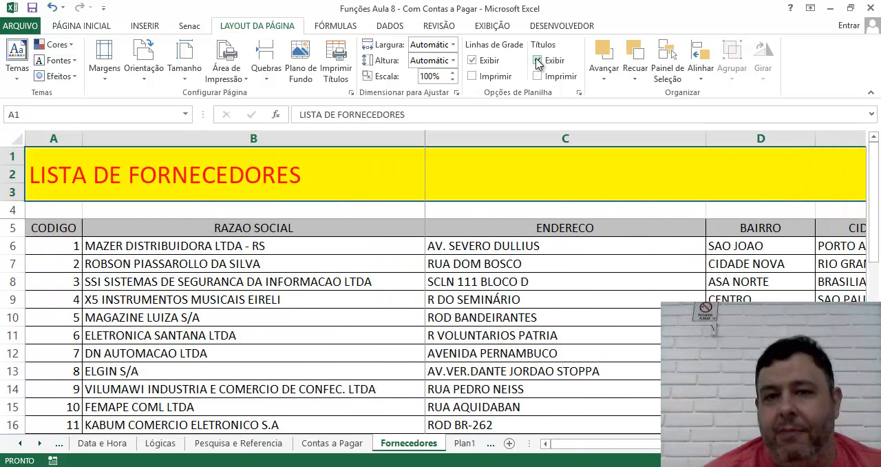
Step: Turn heading display off and on through the view options, and toggle heading printing on and off in the sheet options
{"action": "left_click", "coordinate": [487, 26]}
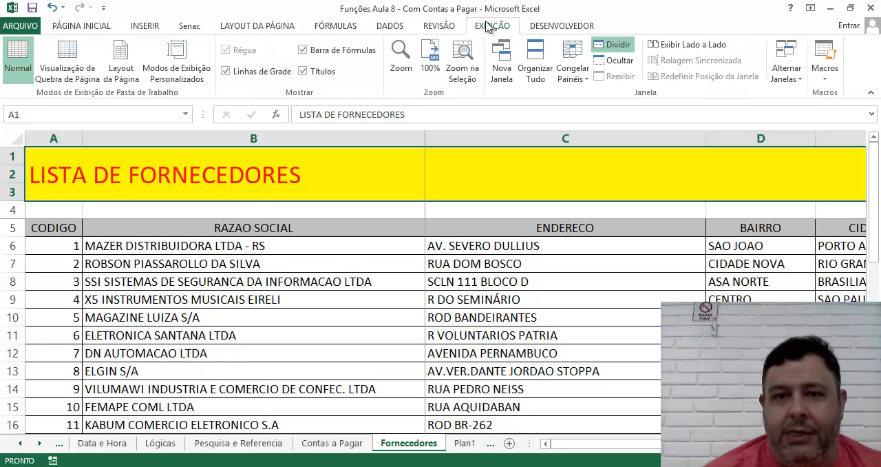
{"action": "left_click", "coordinate": [303, 71]}
{"action": "left_click", "coordinate": [303, 71]}
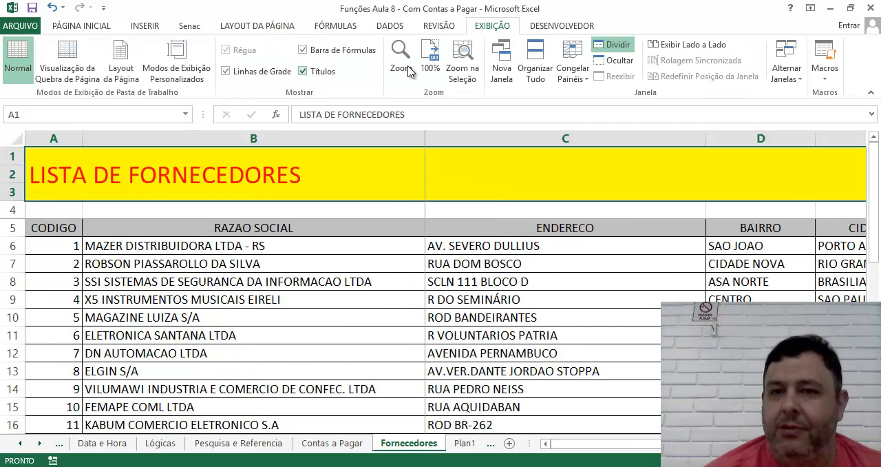
{"action": "left_click", "coordinate": [254, 30]}
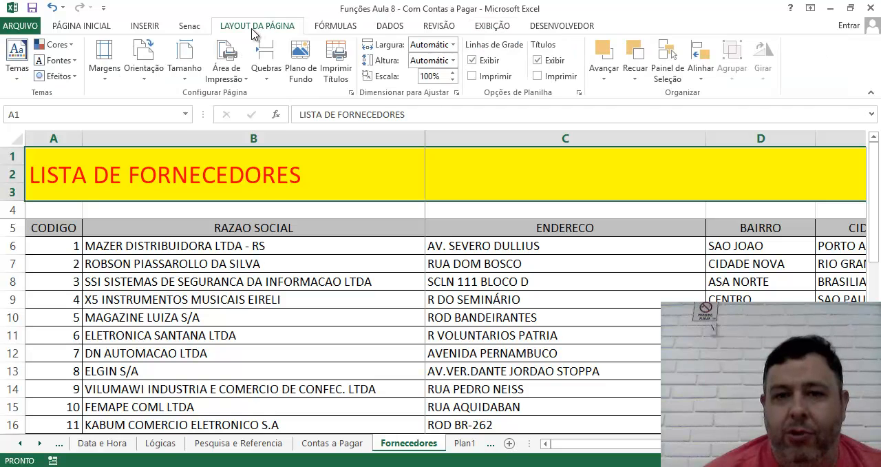
{"action": "left_click", "coordinate": [538, 76]}
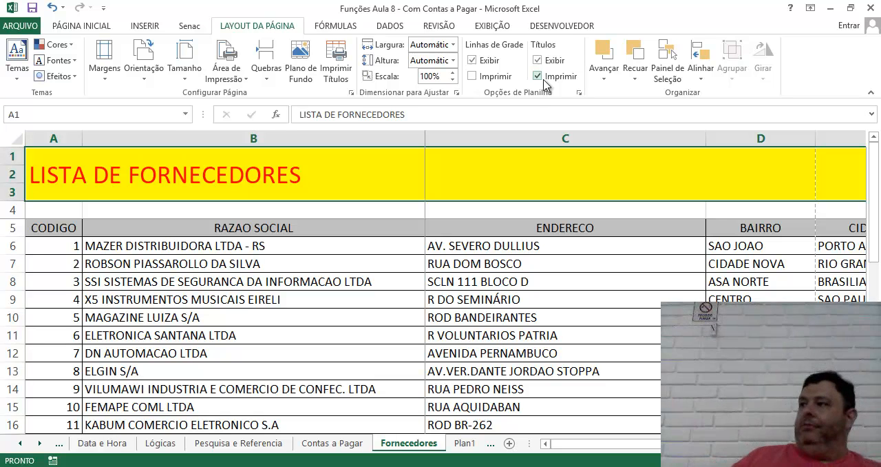
{"action": "left_click", "coordinate": [537, 75]}
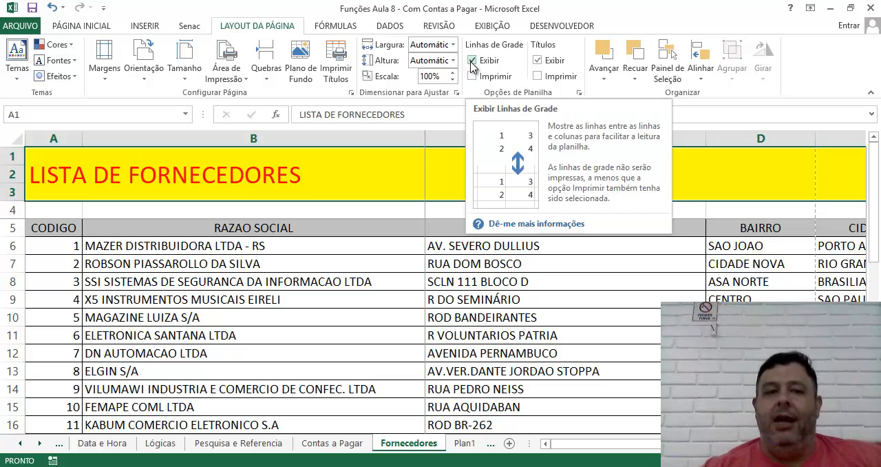
Step: Preview the Fornecedores printout without printed gridlines and return to the sheet
{"action": "left_click", "coordinate": [19, 26]}
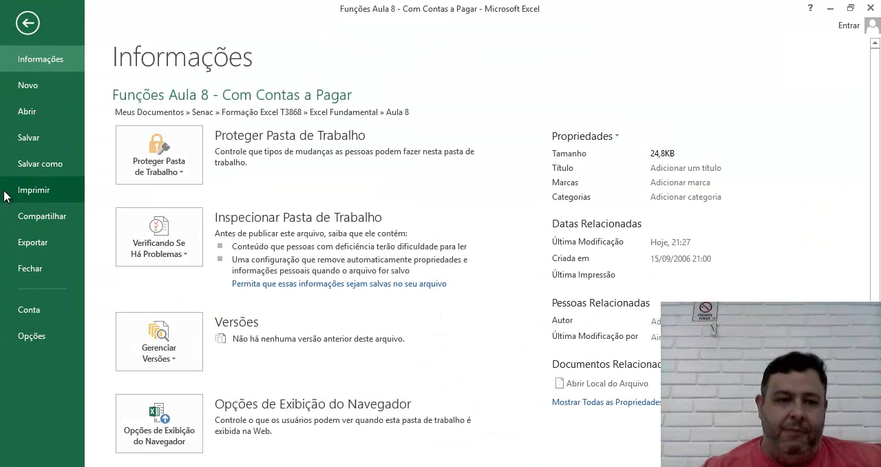
{"action": "left_click", "coordinate": [20, 192]}
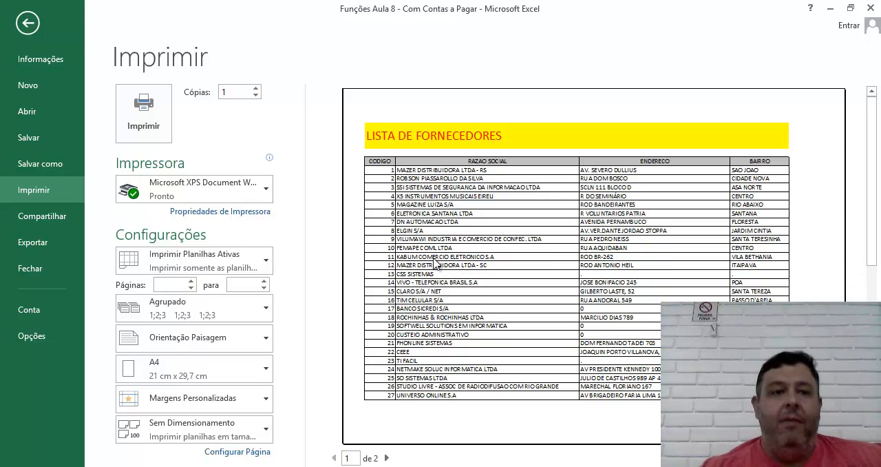
{"action": "left_click", "coordinate": [27, 25]}
Step: Enable printing of the gridlines on the Fornecedores sheet and check the second page in the print preview
{"action": "left_click", "coordinate": [471, 76]}
{"action": "left_click", "coordinate": [2, 32]}
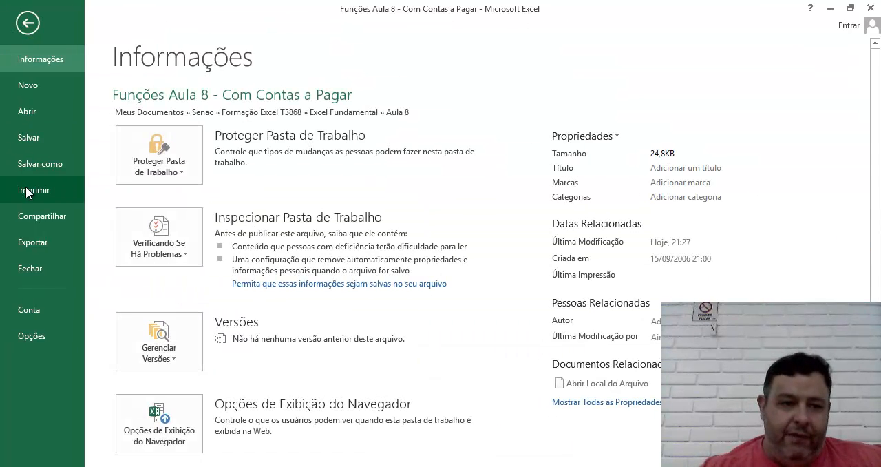
{"action": "left_click", "coordinate": [35, 189]}
{"action": "scroll", "coordinate": [593, 266], "scroll_direction": "down", "scroll_amount": 1}
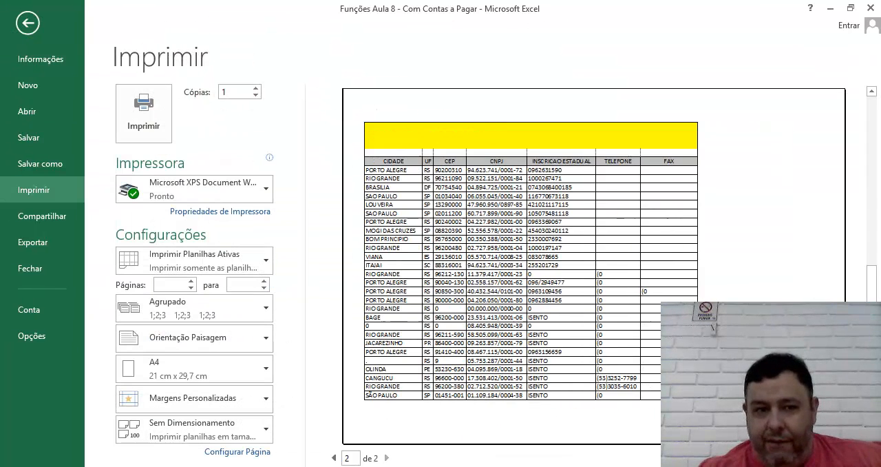
Step: Compare the first and second pages of the Fornecedores printout in the print preview and return to the sheet
{"action": "scroll", "coordinate": [593, 266], "scroll_direction": "up", "scroll_amount": 1}
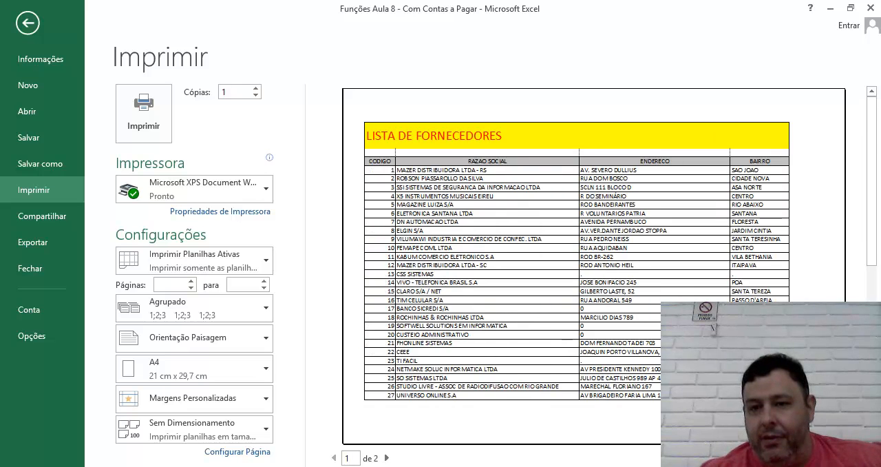
{"action": "scroll", "coordinate": [594, 266], "scroll_direction": "down", "scroll_amount": 1}
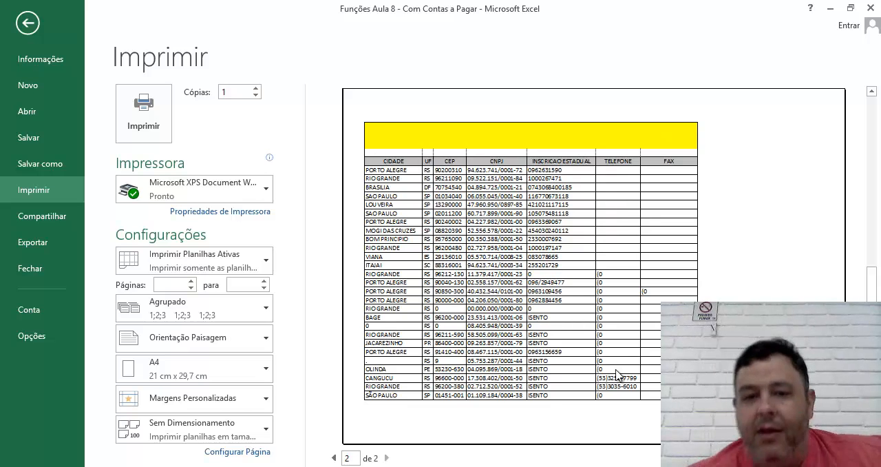
{"action": "scroll", "coordinate": [626, 378], "scroll_direction": "up", "scroll_amount": 1}
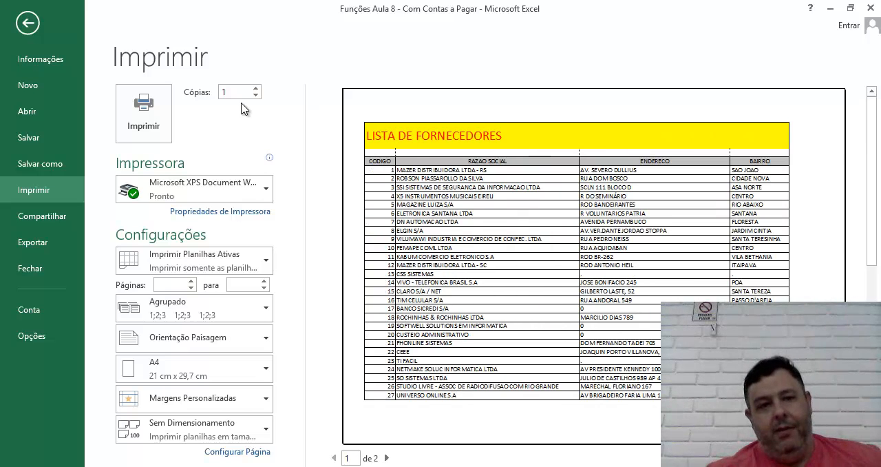
{"action": "left_click", "coordinate": [24, 25]}
{"action": "left_click", "coordinate": [14, 10]}
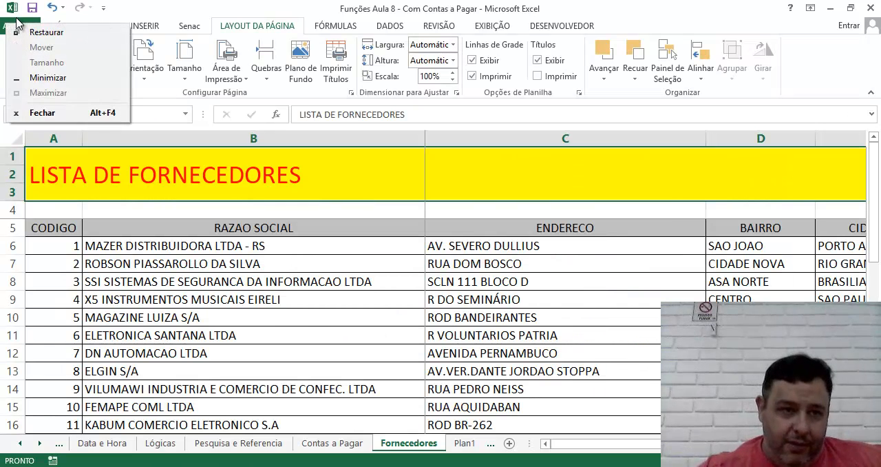
{"action": "left_click", "coordinate": [3, 29]}
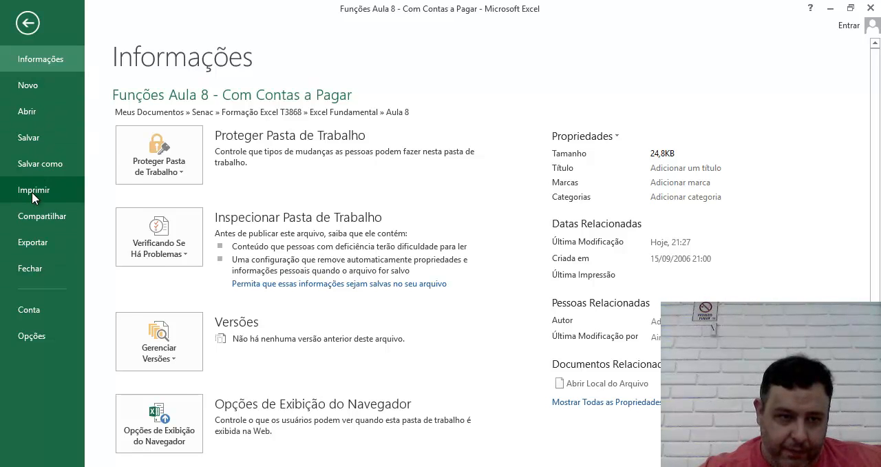
{"action": "left_click", "coordinate": [32, 194]}
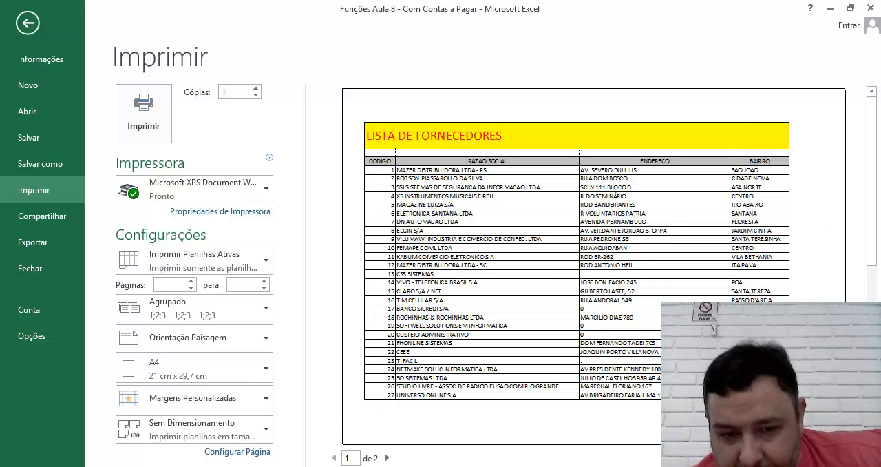
{"action": "left_click", "coordinate": [387, 458]}
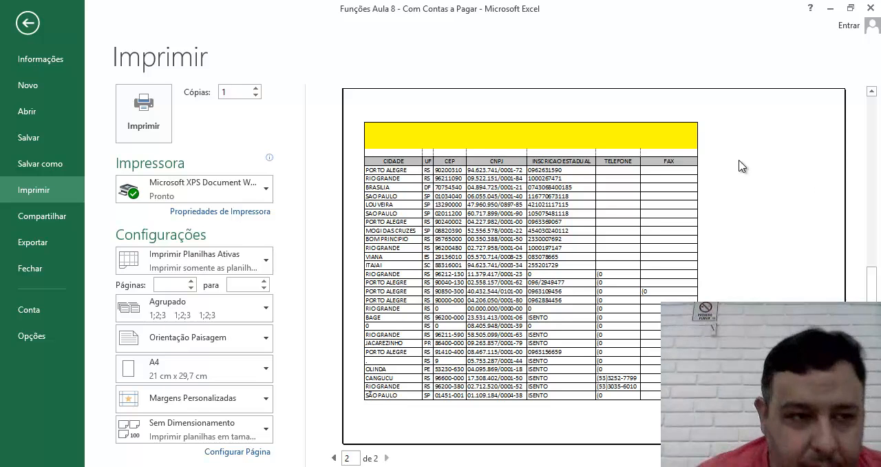
{"action": "left_click", "coordinate": [28, 23]}
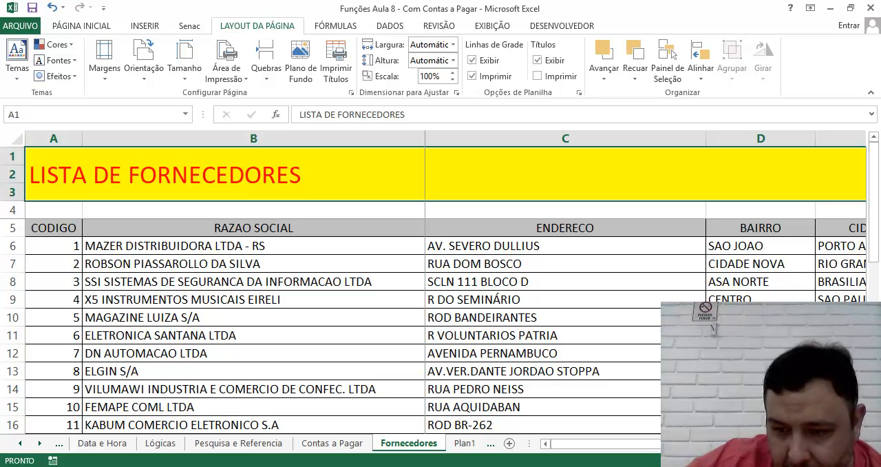
Step: Switch the Fornecedores sheet to Page Layout view, accepting that its frozen panes are unfrozen
{"action": "left_click", "coordinate": [728, 460]}
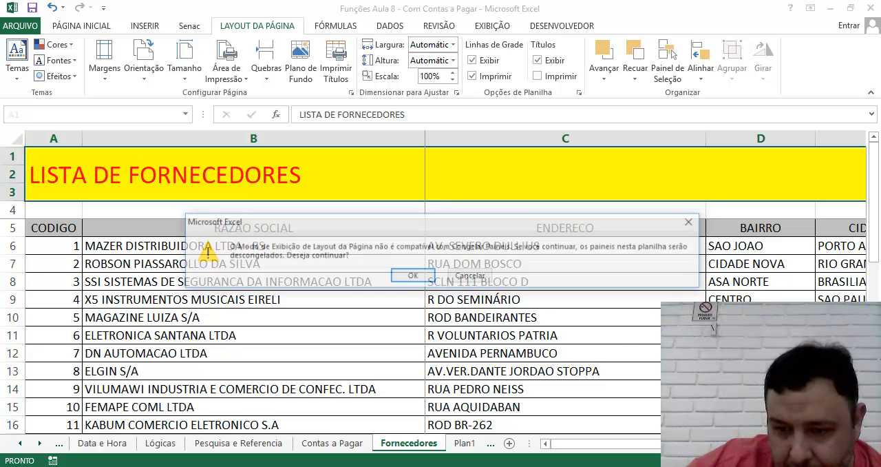
{"action": "left_click", "coordinate": [471, 276]}
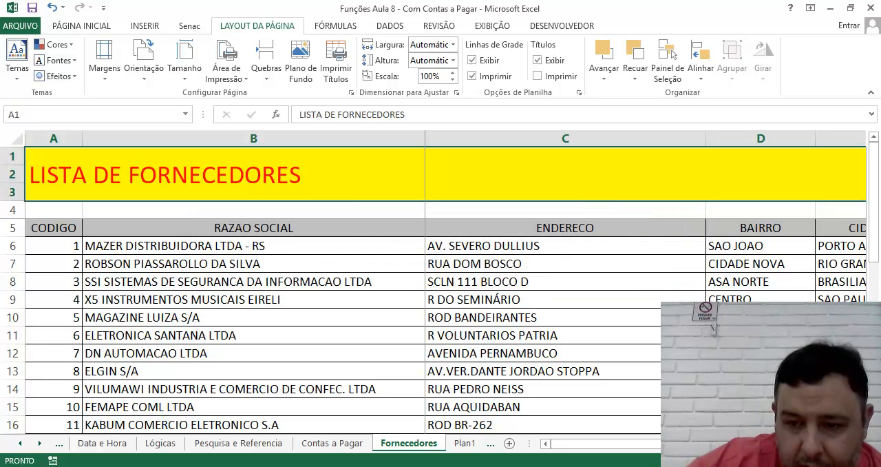
{"action": "left_click", "coordinate": [728, 460]}
{"action": "left_click", "coordinate": [407, 275]}
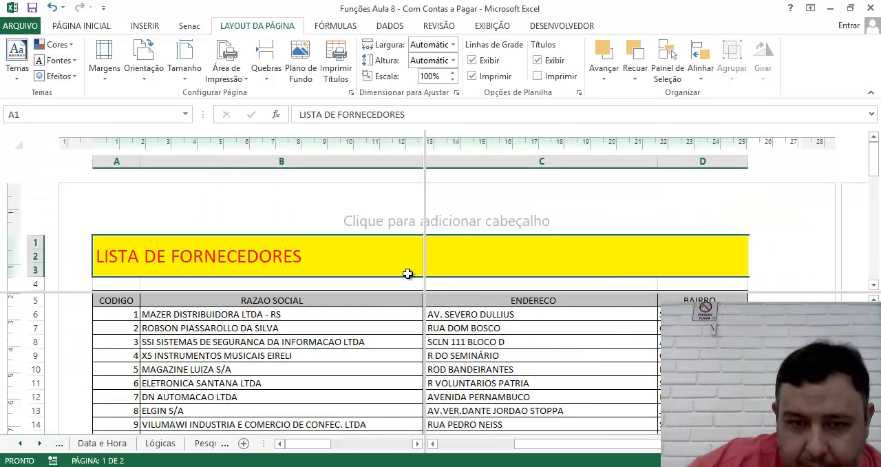
Step: Remove the vertical and horizontal pane splits from the Fornecedores sheet
{"action": "scroll", "coordinate": [431, 256], "scroll_direction": "down", "scroll_amount": 3}
{"action": "scroll", "coordinate": [431, 256], "scroll_direction": "up", "scroll_amount": 3}
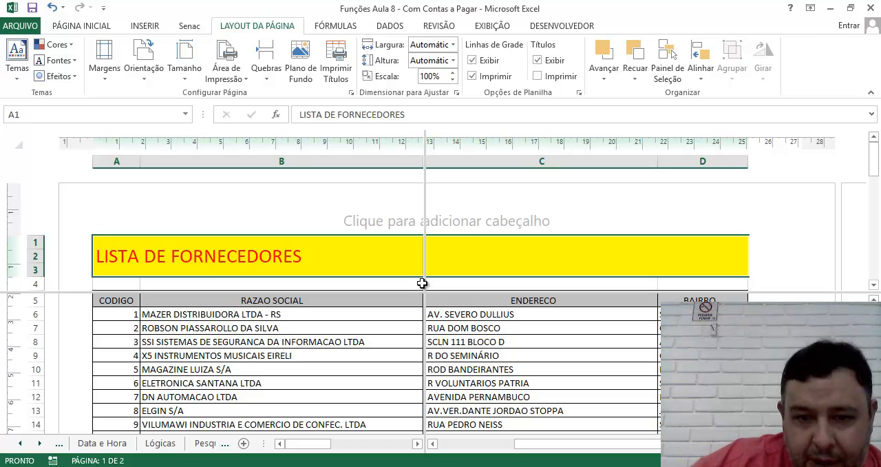
{"action": "left_click_drag", "start_coordinate": [424, 279], "coordinate": [54, 300]}
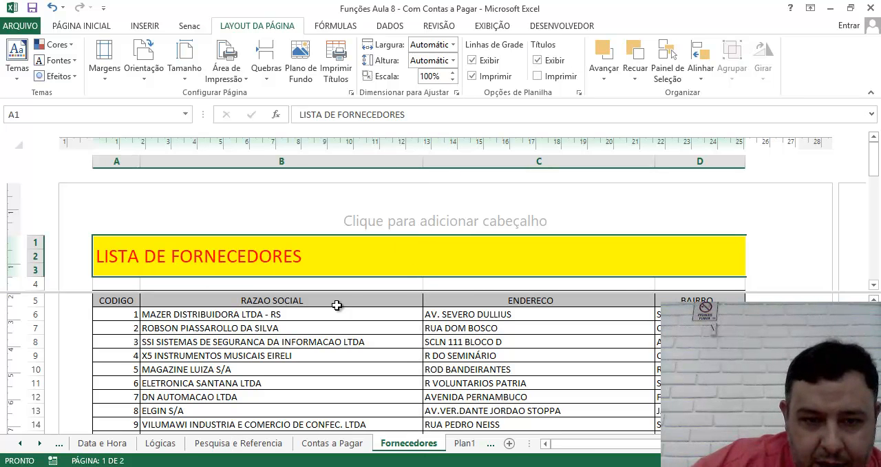
{"action": "left_click_drag", "start_coordinate": [333, 293], "coordinate": [368, 121]}
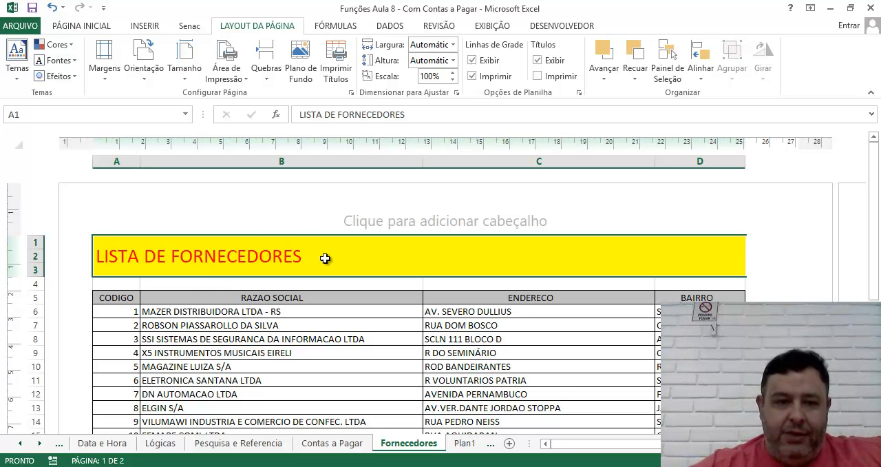
Step: Switch to Page Break Preview and narrow the print area, first to columns A to G and finally to columns A to C
{"action": "left_click_drag", "start_coordinate": [875, 201], "coordinate": [848, 263]}
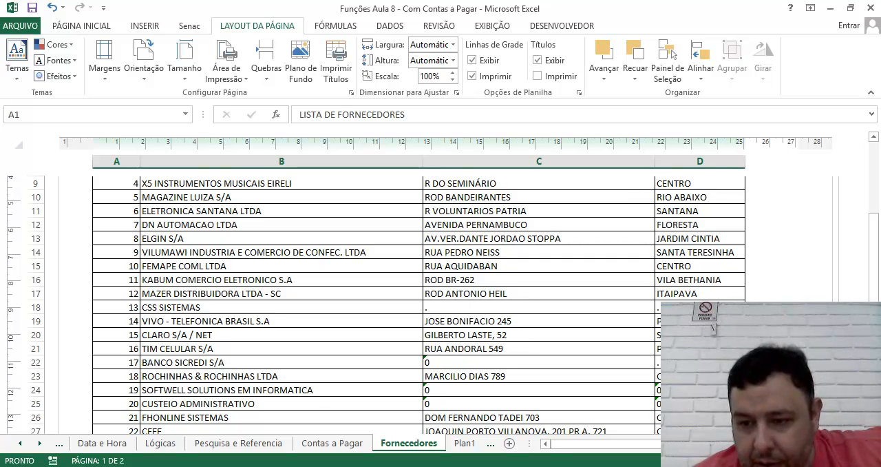
{"action": "left_click", "coordinate": [736, 460]}
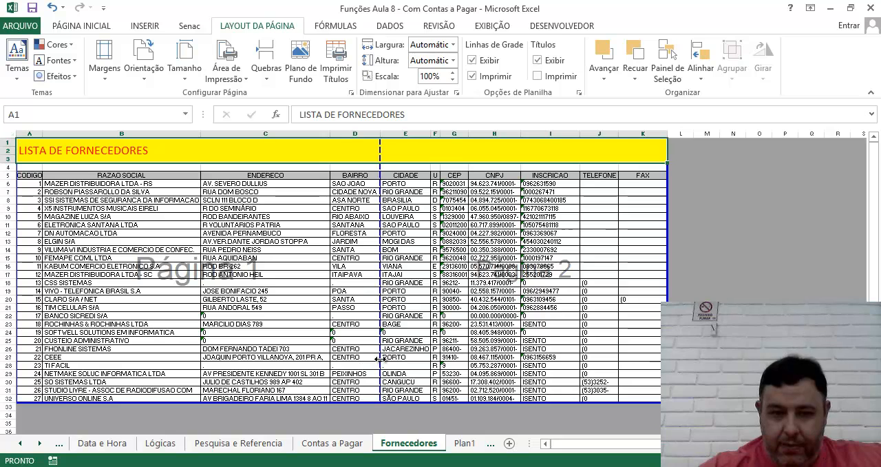
{"action": "mouse_move", "coordinate": [382, 359]}
{"action": "left_mouse_down"}
{"action": "mouse_move", "coordinate": [330, 354]}
{"action": "mouse_move", "coordinate": [379, 351]}
{"action": "left_mouse_up"}
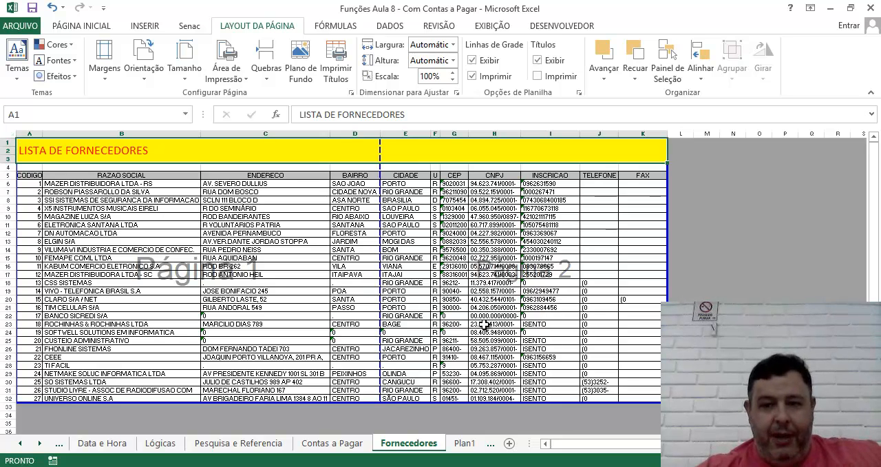
{"action": "left_click_drag", "start_coordinate": [667, 254], "coordinate": [469, 249]}
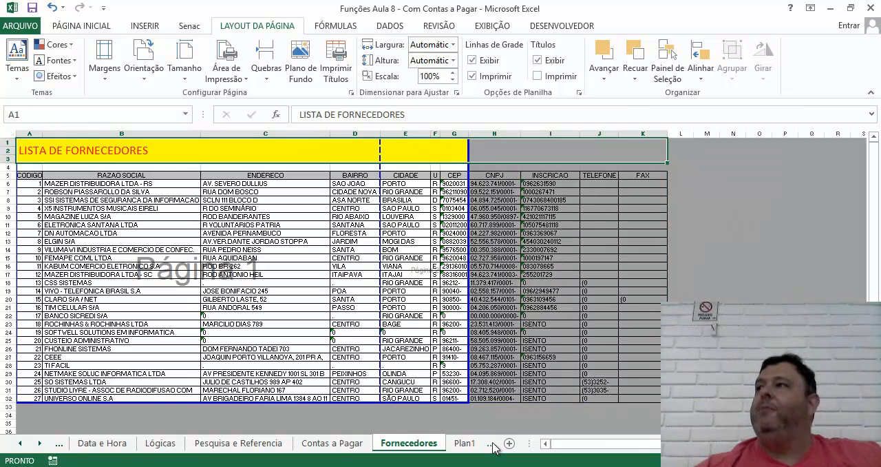
{"action": "left_click_drag", "start_coordinate": [466, 307], "coordinate": [330, 297]}
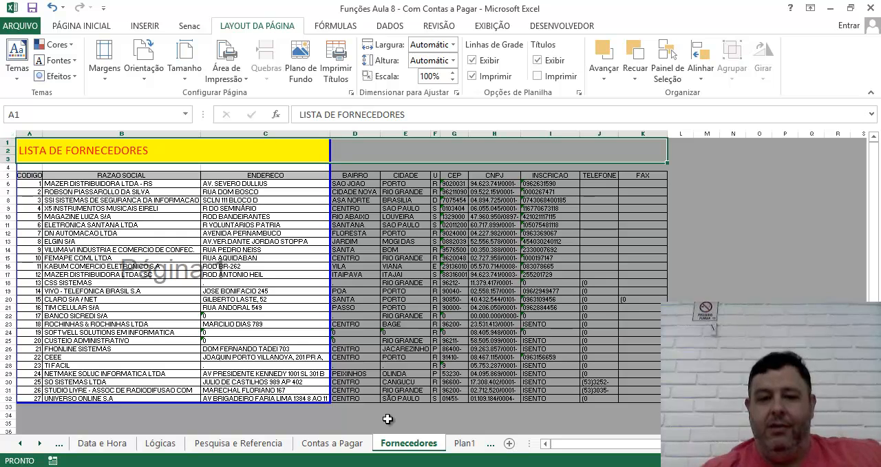
Step: Check the reduced Fornecedores print area in the print preview and return to the sheet
{"action": "left_click", "coordinate": [20, 26]}
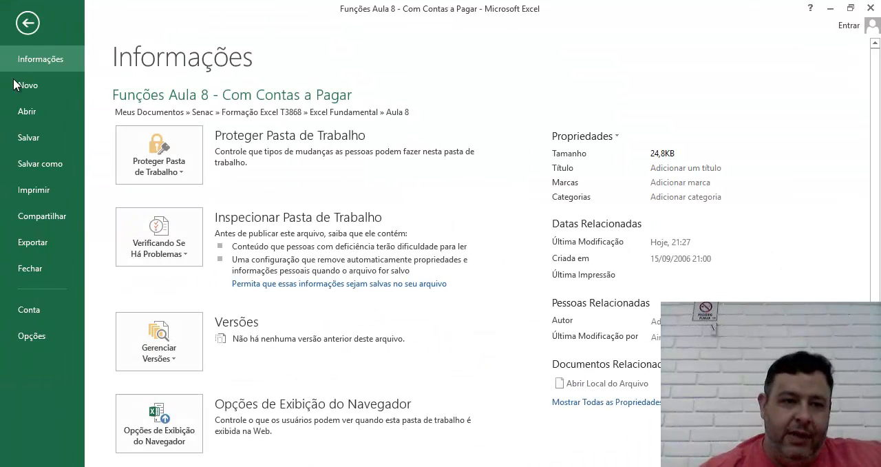
{"action": "left_click", "coordinate": [35, 189]}
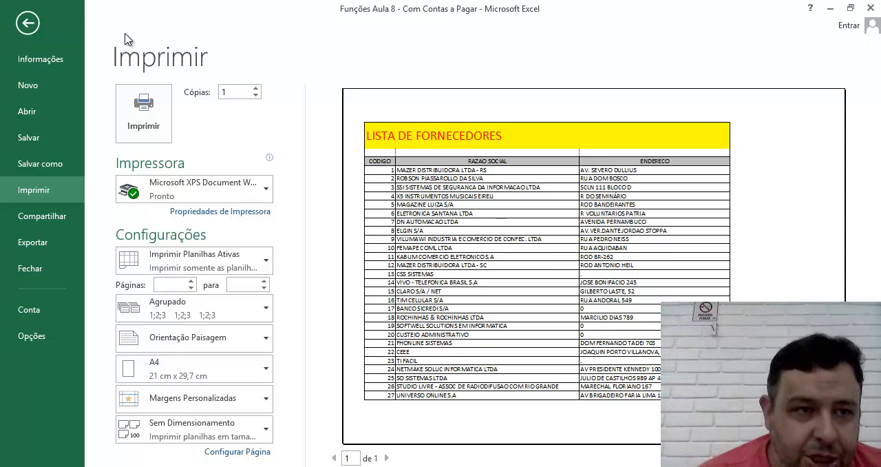
{"action": "left_click", "coordinate": [28, 23]}
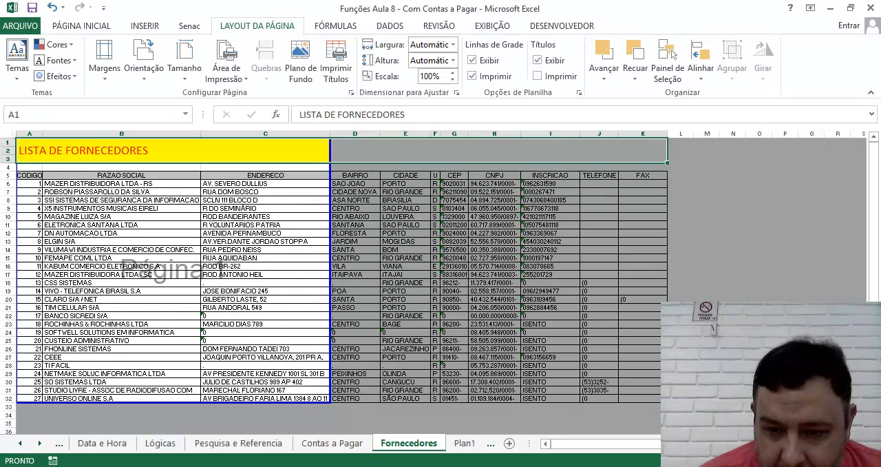
Step: Examine the header and footer areas of the sheet in Page Layout view and return to Normal view
{"action": "left_click", "coordinate": [723, 460]}
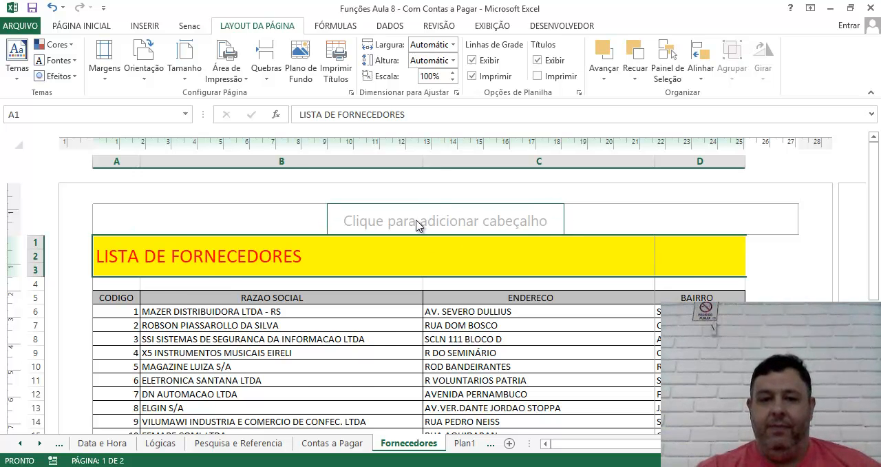
{"action": "scroll", "coordinate": [437, 330], "scroll_direction": "down", "scroll_amount": 8}
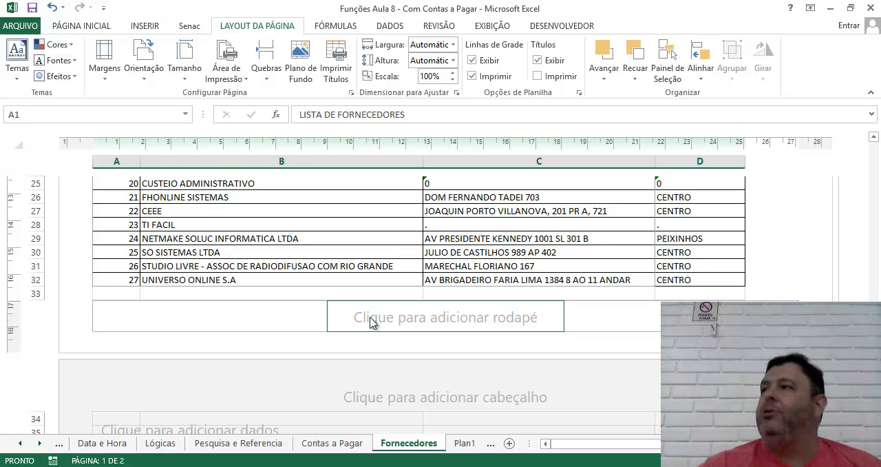
{"action": "scroll", "coordinate": [367, 318], "scroll_direction": "up", "scroll_amount": 8}
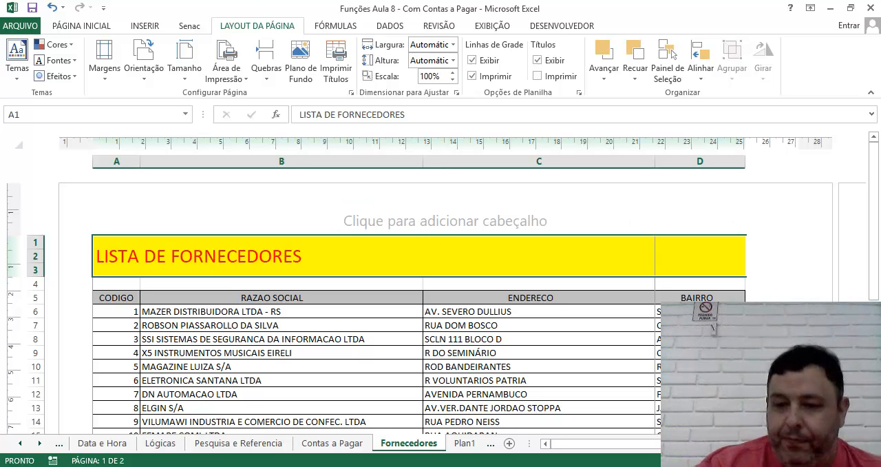
{"action": "left_click", "coordinate": [697, 461]}
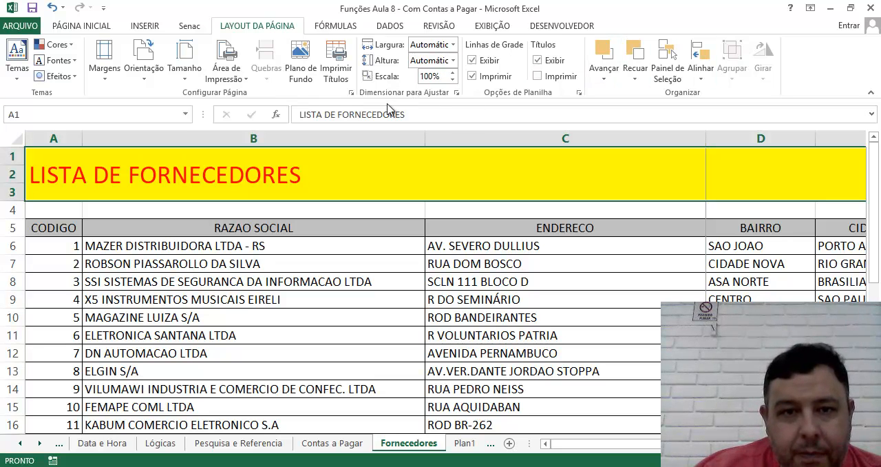
Step: Open the header and footer settings of the page setup and review the preset headers, keeping the header set to (nenhum)
{"action": "left_click", "coordinate": [351, 93]}
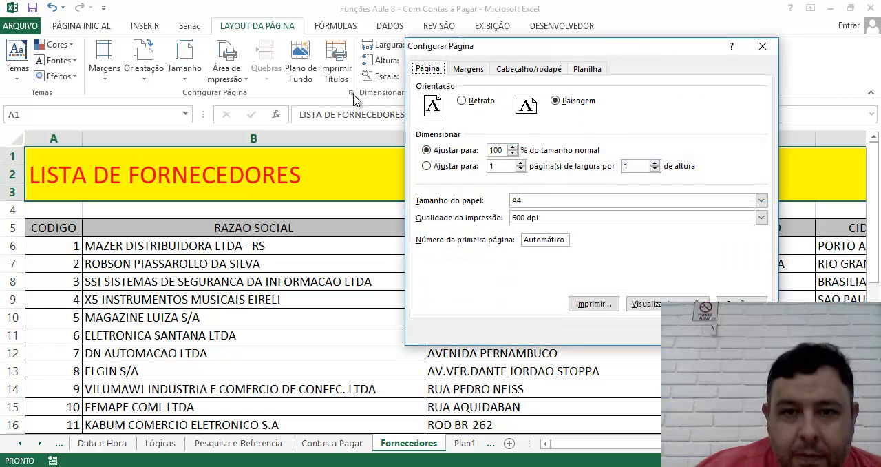
{"action": "left_click", "coordinate": [762, 46]}
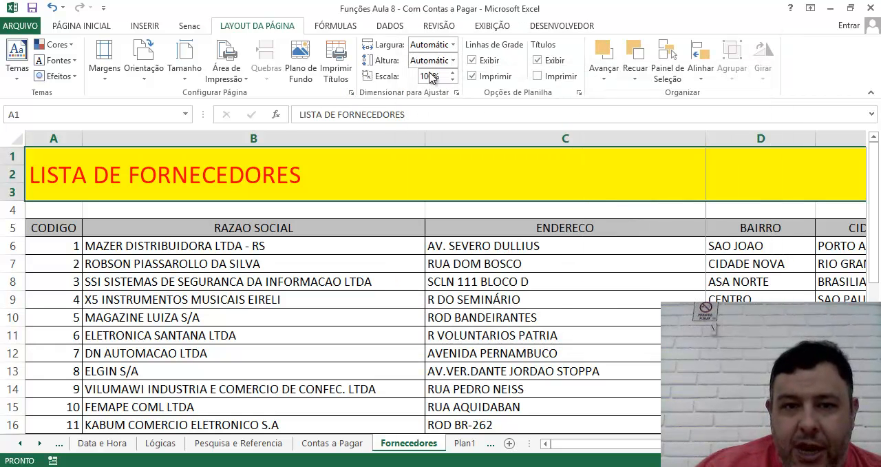
{"action": "left_click", "coordinate": [351, 92]}
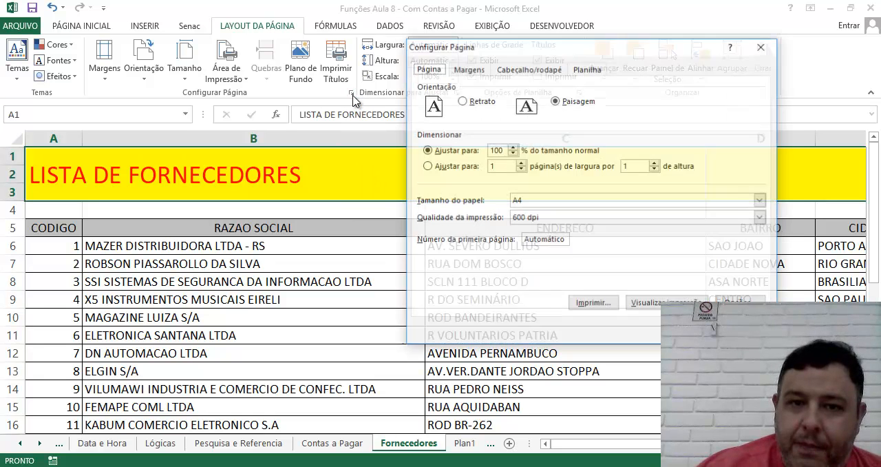
{"action": "left_click", "coordinate": [502, 70]}
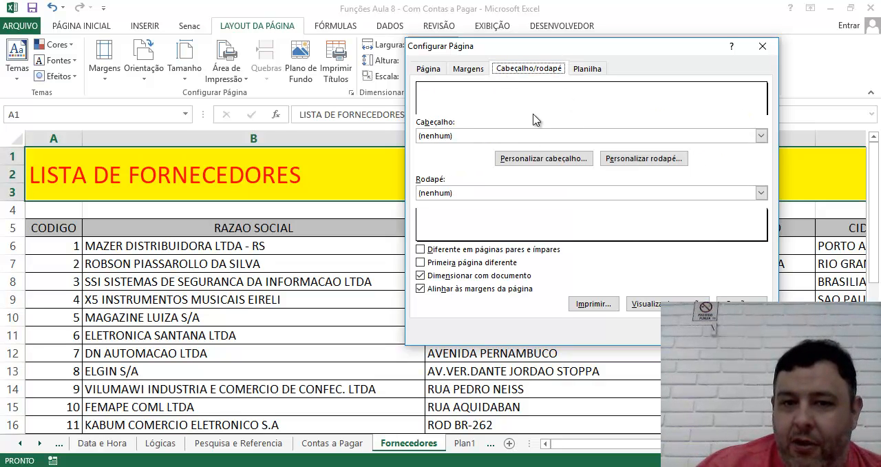
{"action": "left_click", "coordinate": [761, 135]}
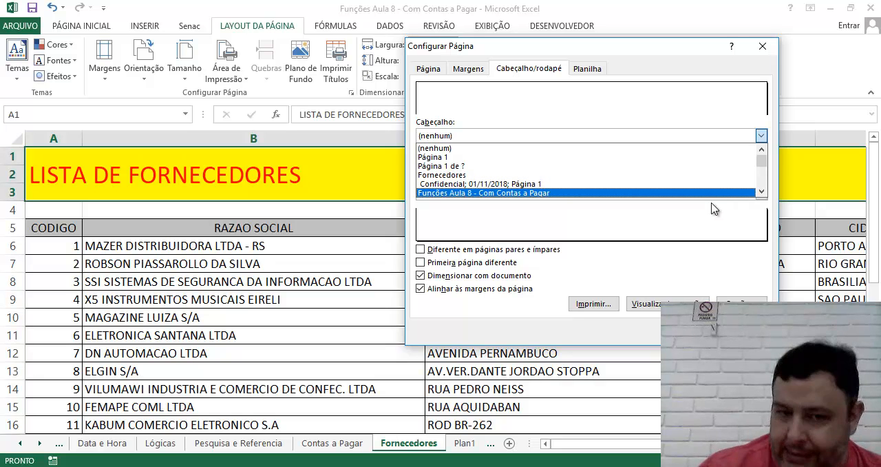
{"action": "left_click", "coordinate": [692, 105]}
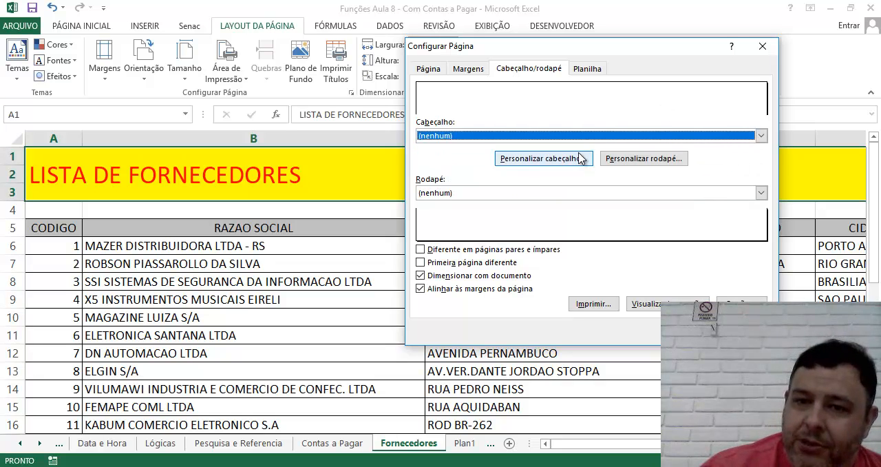
Step: Customize the header by inserting the Excel_2013 picture from the Pictures folder into its left section
{"action": "left_click", "coordinate": [528, 159]}
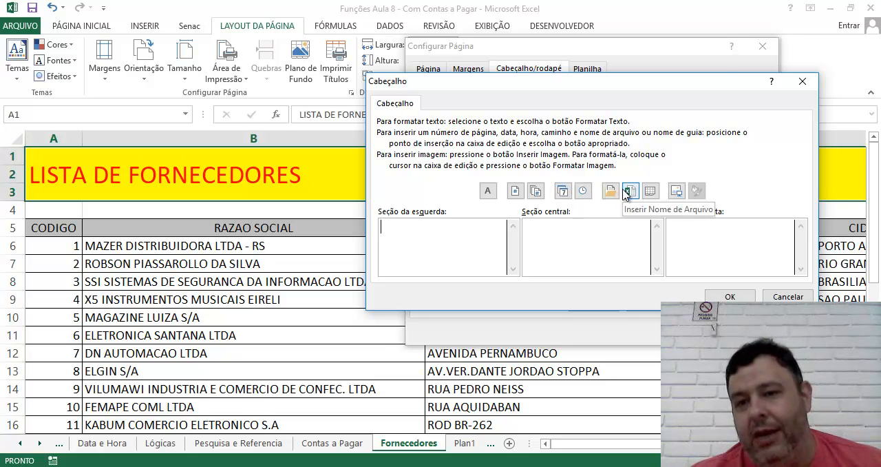
{"action": "left_click", "coordinate": [677, 190]}
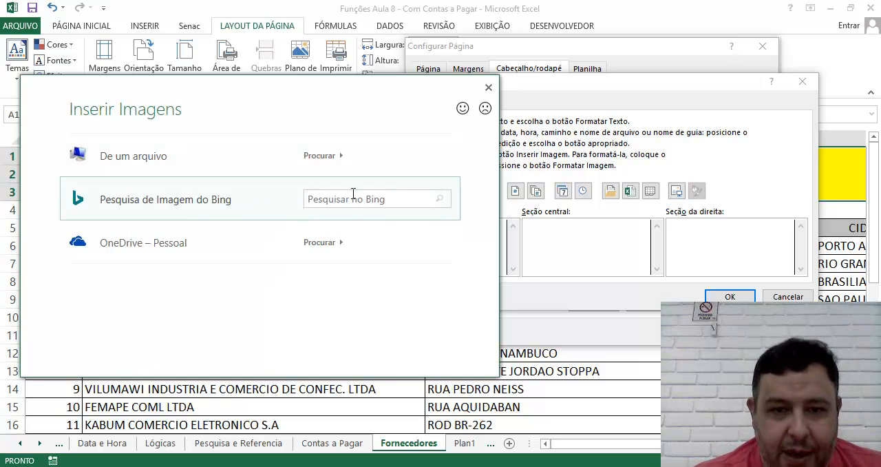
{"action": "left_click", "coordinate": [321, 155]}
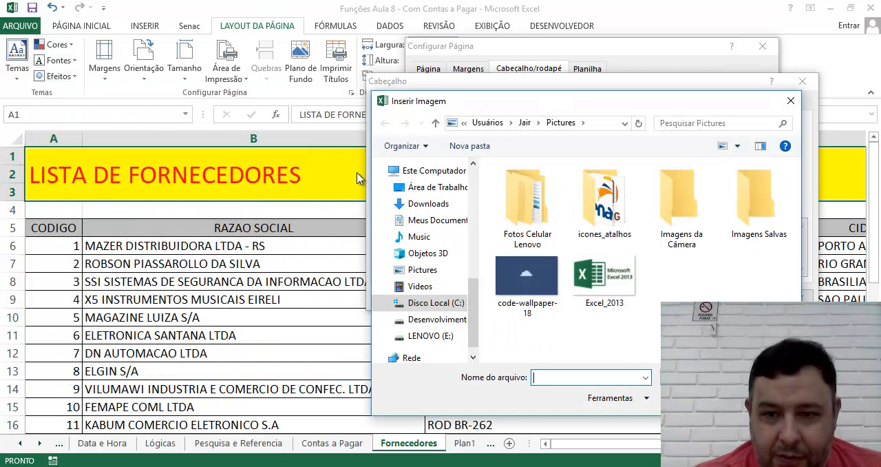
{"action": "double_click", "coordinate": [583, 303]}
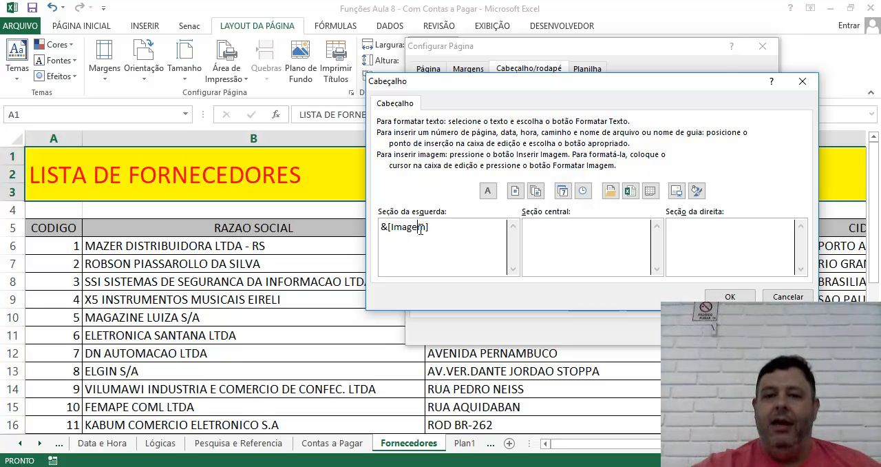
Step: Add the date to the header's center section and the page number/total pages, separated by a slash, to its right section
{"action": "left_click", "coordinate": [566, 234]}
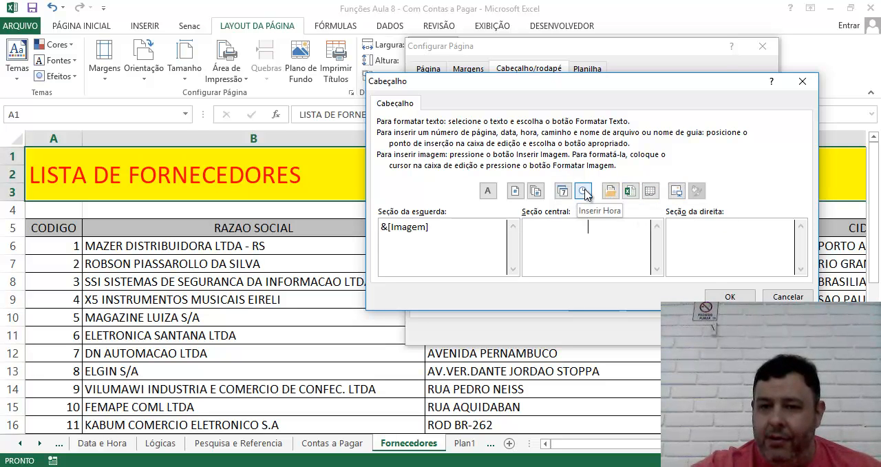
{"action": "left_click", "coordinate": [563, 192]}
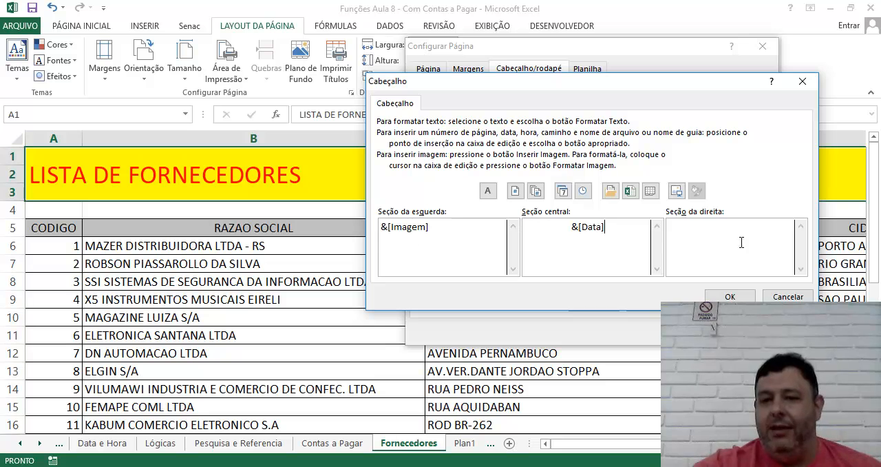
{"action": "left_click", "coordinate": [703, 232]}
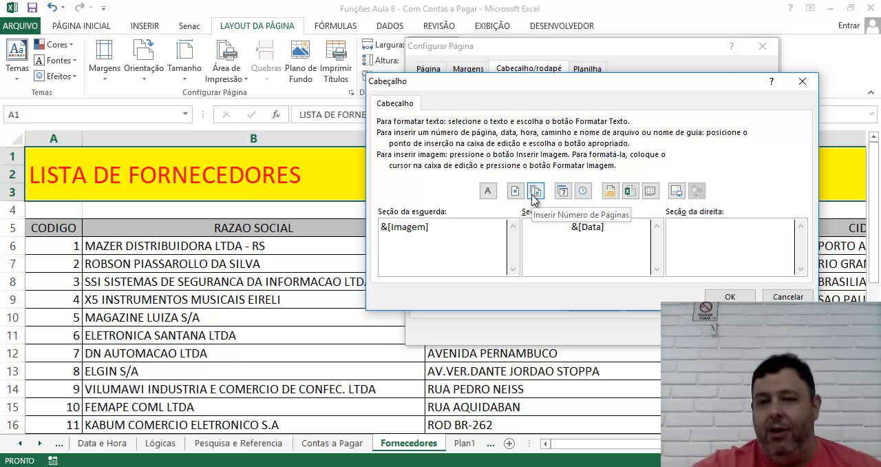
{"action": "left_click", "coordinate": [522, 194]}
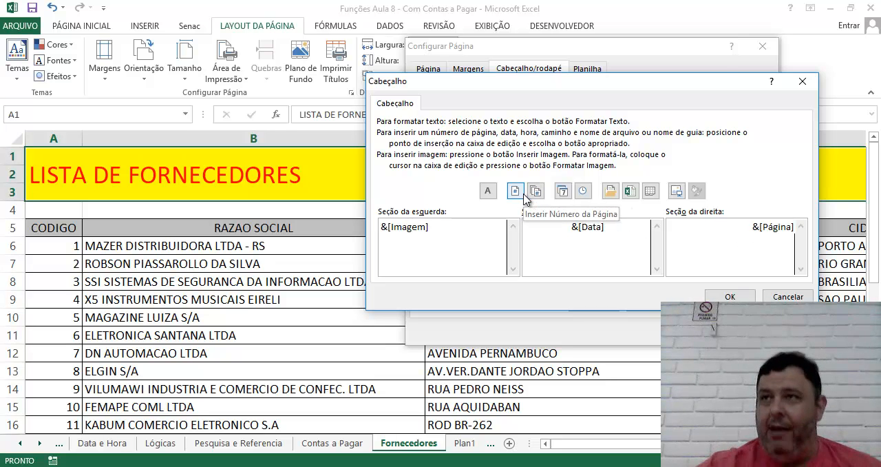
{"action": "type", "text": "/"}
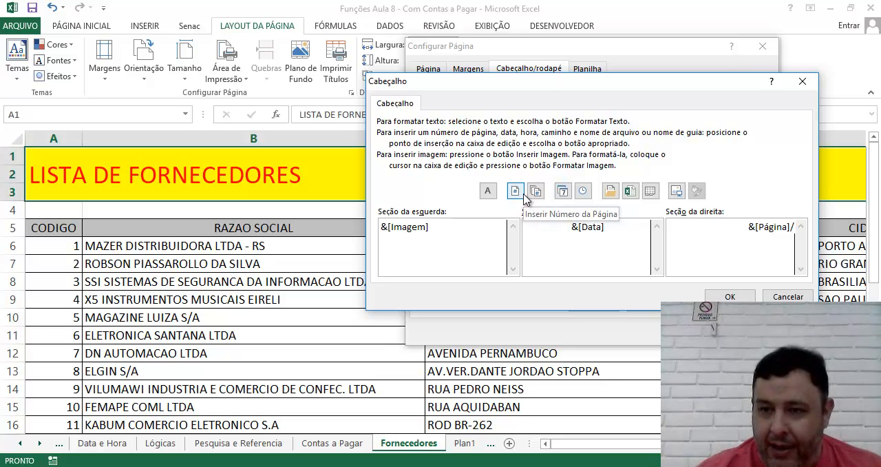
{"action": "left_click", "coordinate": [537, 192]}
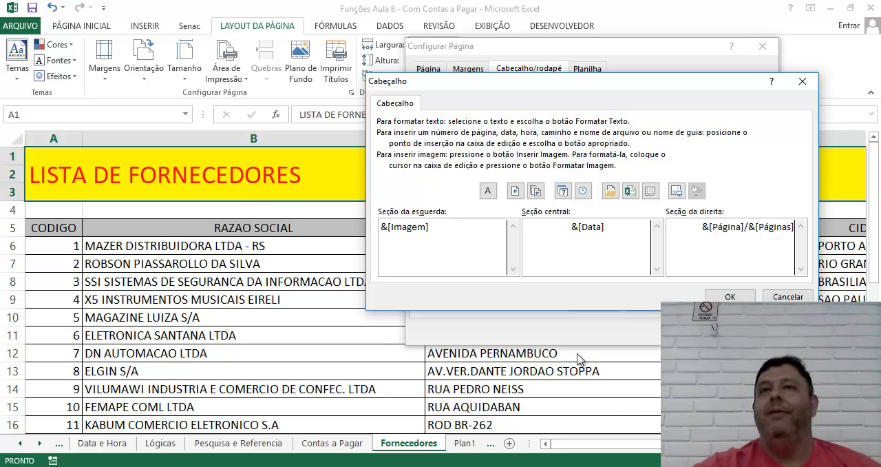
Step: Apply the custom header, check it in the print preview and return to the sheet
{"action": "key", "text": "Return"}
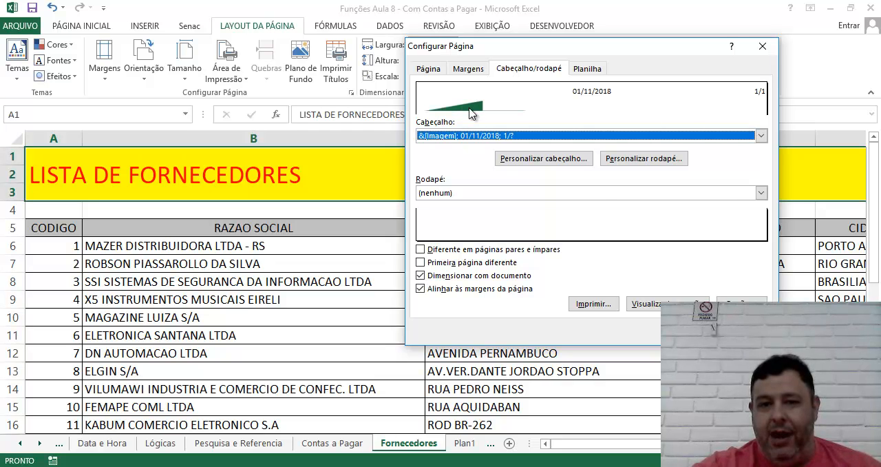
{"action": "left_click", "coordinate": [654, 304]}
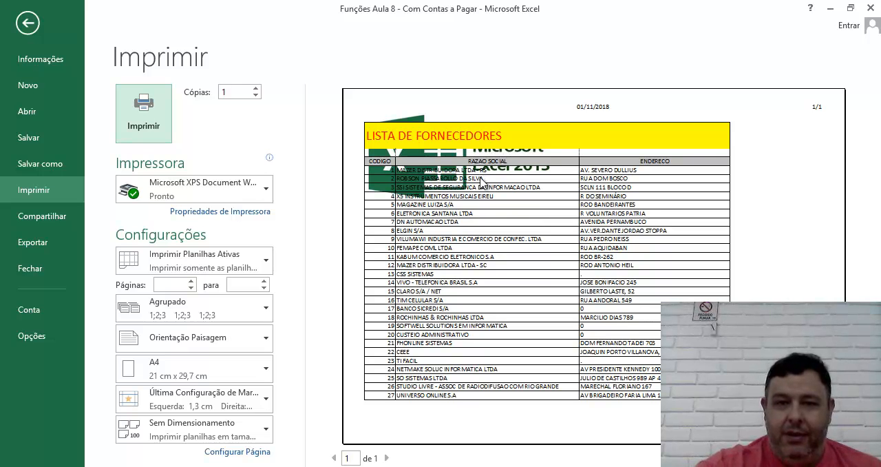
{"action": "left_click", "coordinate": [27, 23]}
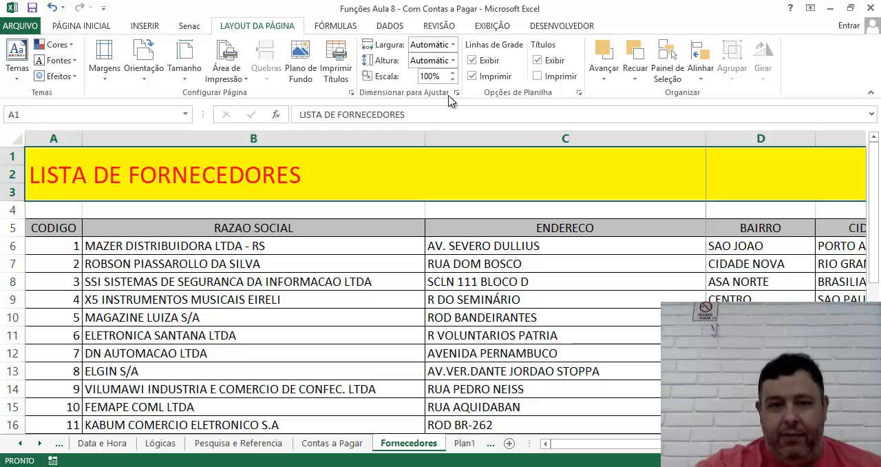
Step: Reopen the custom header and scale its left-section picture to 40% with proportions locked
{"action": "left_click", "coordinate": [352, 92]}
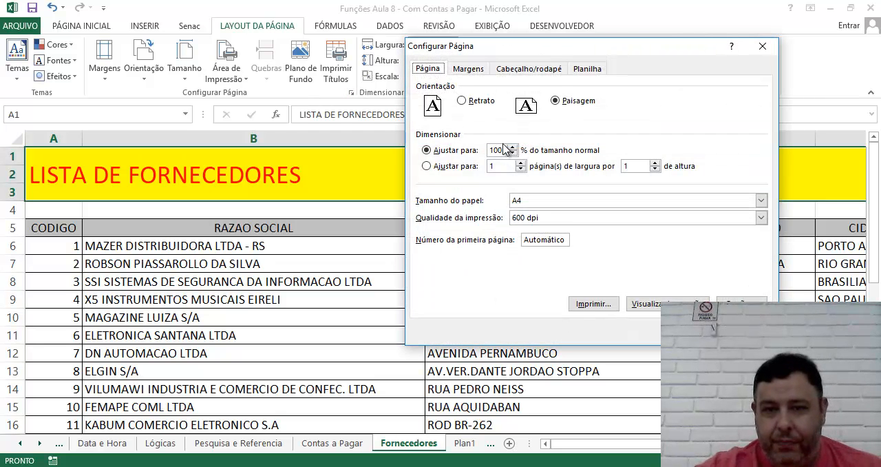
{"action": "left_click", "coordinate": [525, 69]}
{"action": "left_click", "coordinate": [549, 162]}
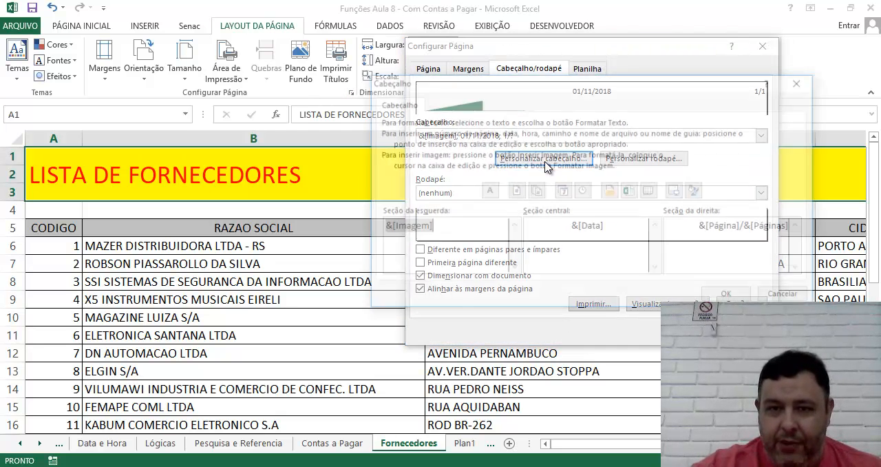
{"action": "left_click", "coordinate": [397, 228]}
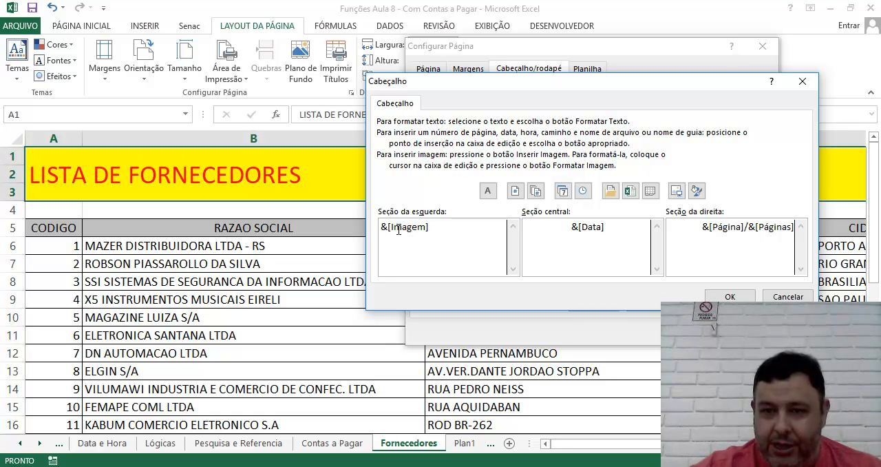
{"action": "left_click", "coordinate": [697, 191]}
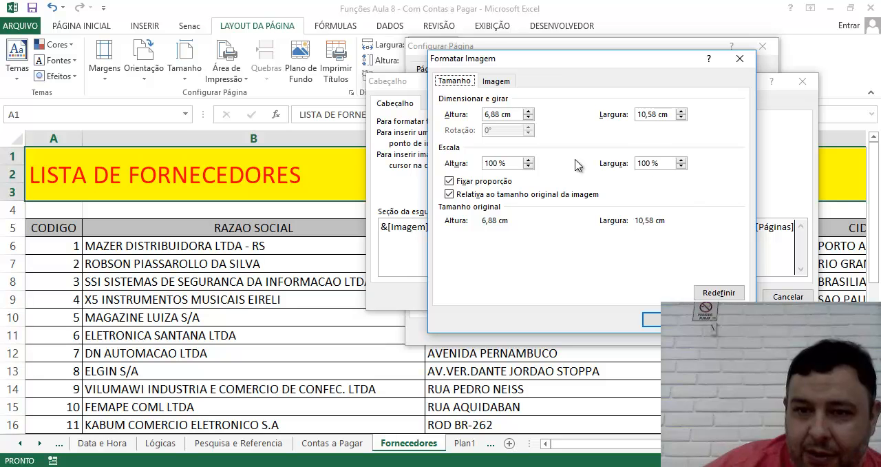
{"action": "left_click", "coordinate": [528, 167]}
{"action": "left_click", "coordinate": [528, 167]}
{"action": "left_click", "coordinate": [528, 167]}
{"action": "left_click", "coordinate": [528, 166]}
{"action": "left_click", "coordinate": [528, 166]}
{"action": "left_click", "coordinate": [528, 167]}
{"action": "left_click", "coordinate": [651, 319]}
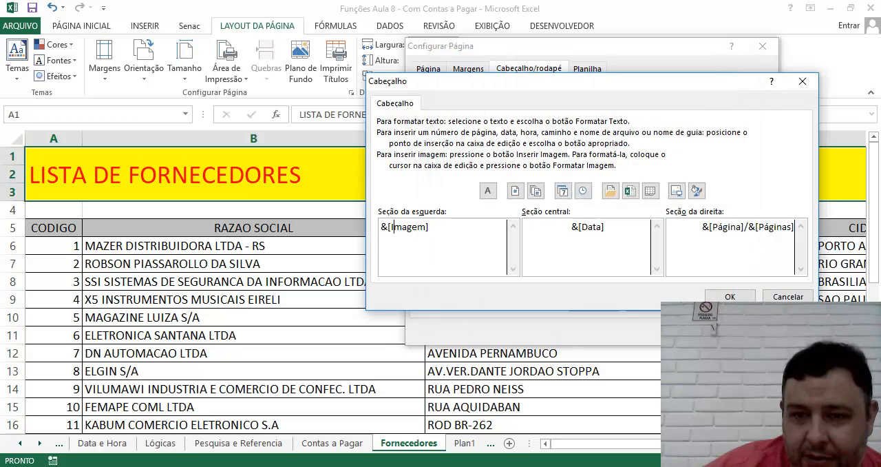
Step: Apply the resized header picture, check it in the print preview and return to the sheet
{"action": "left_click", "coordinate": [730, 296]}
{"action": "left_click", "coordinate": [658, 305]}
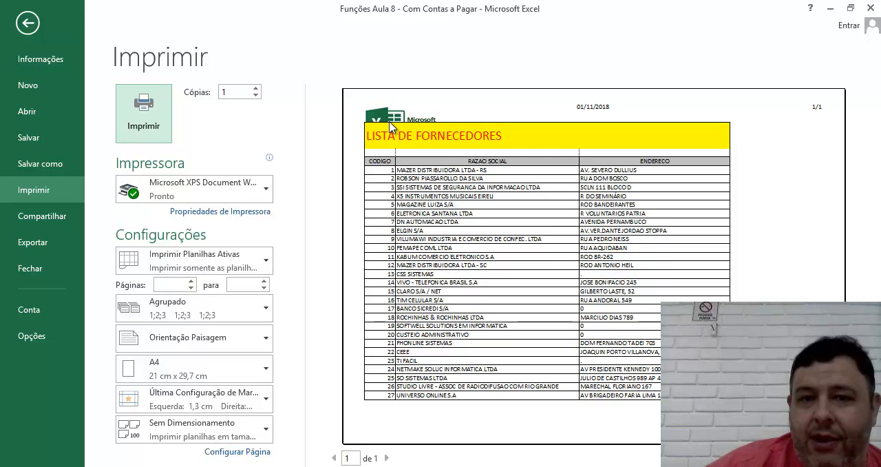
{"action": "left_click", "coordinate": [27, 23]}
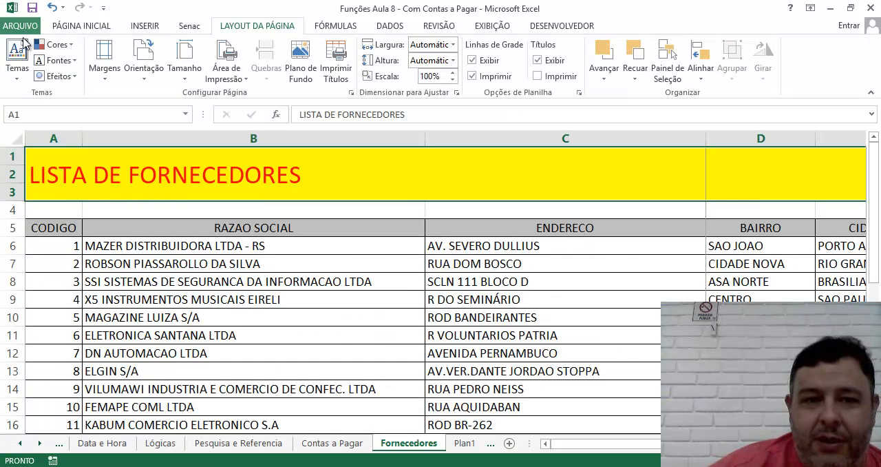
Step: Switch to Page Layout view and replace the right header section's content with the page number field inserted twice
{"action": "left_click", "coordinate": [105, 74]}
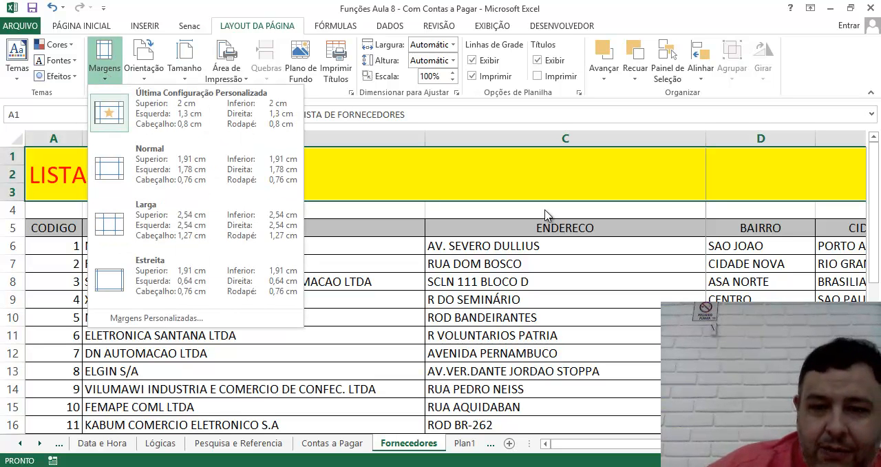
{"action": "left_click", "coordinate": [710, 459]}
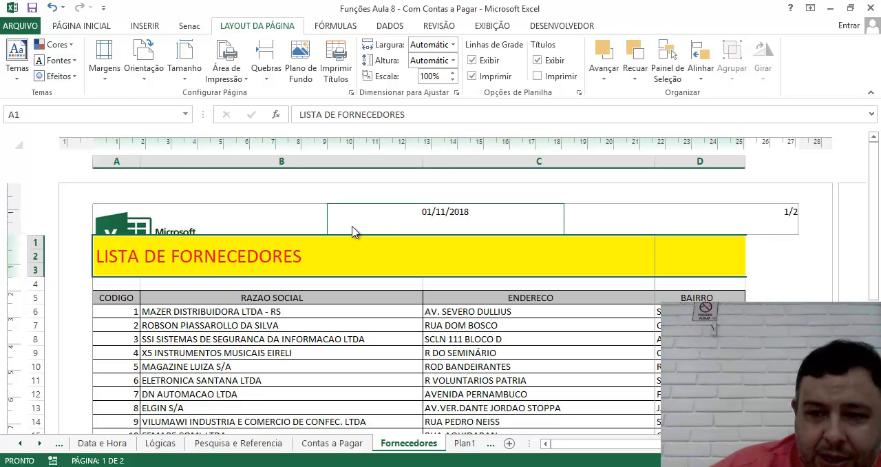
{"action": "left_click", "coordinate": [797, 216]}
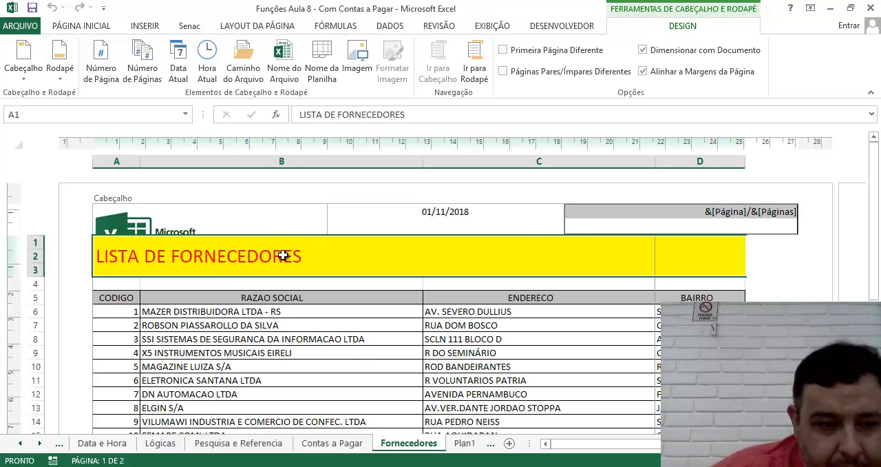
{"action": "left_click", "coordinate": [101, 73]}
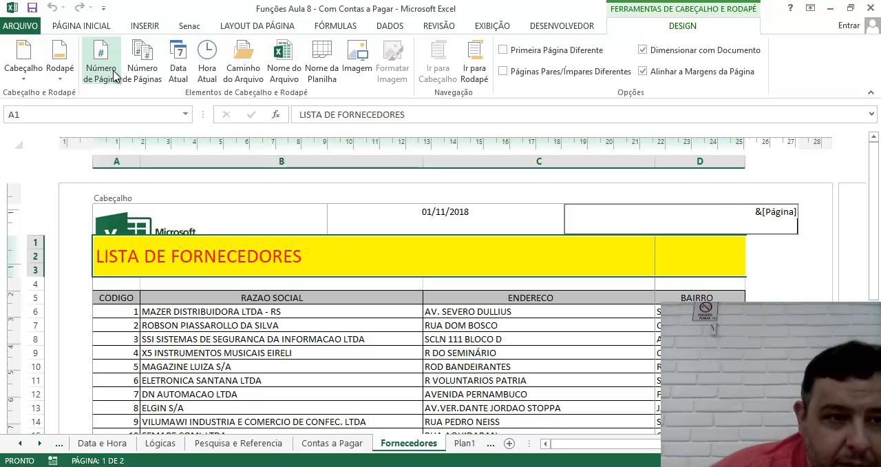
{"action": "left_click", "coordinate": [101, 73]}
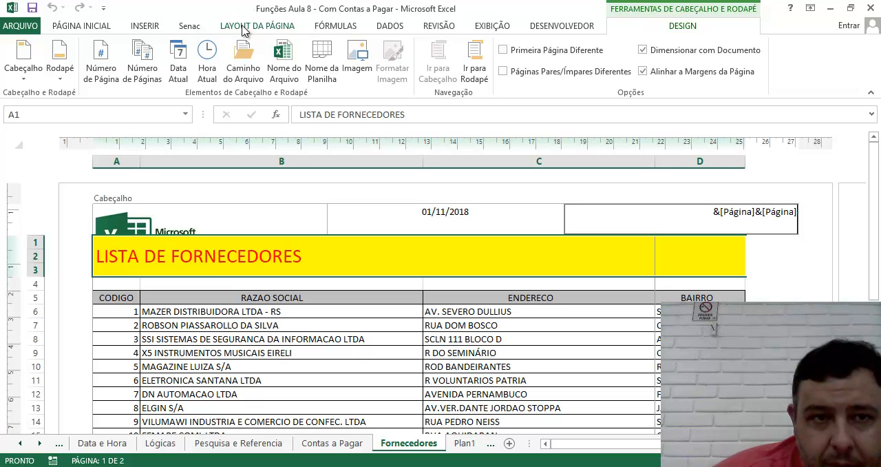
Step: Examine the size and image settings of the left header section's picture and close them without applying changes
{"action": "left_click", "coordinate": [133, 230]}
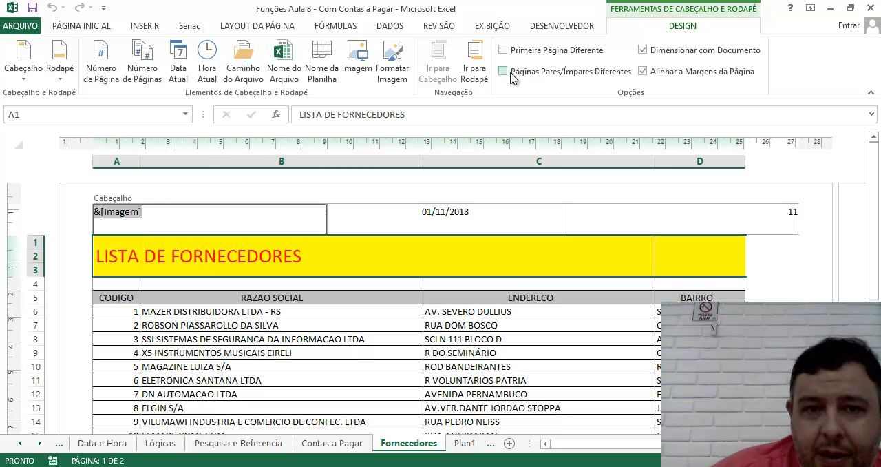
{"action": "left_click", "coordinate": [396, 70]}
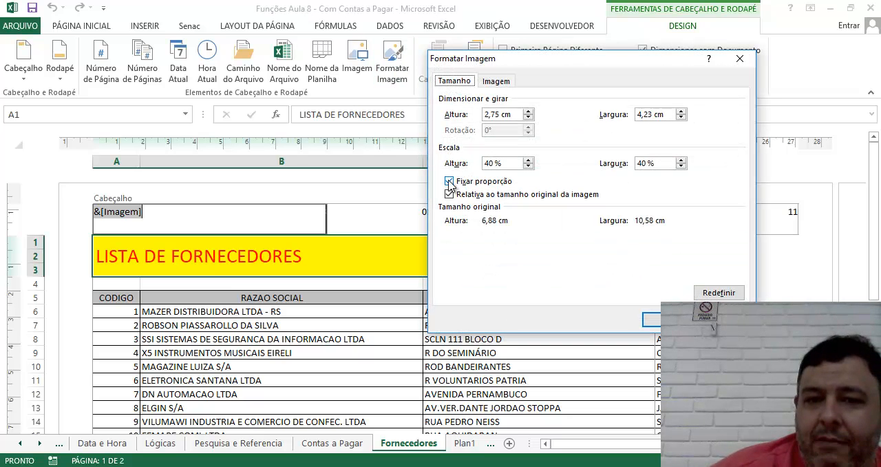
{"action": "left_click", "coordinate": [528, 167]}
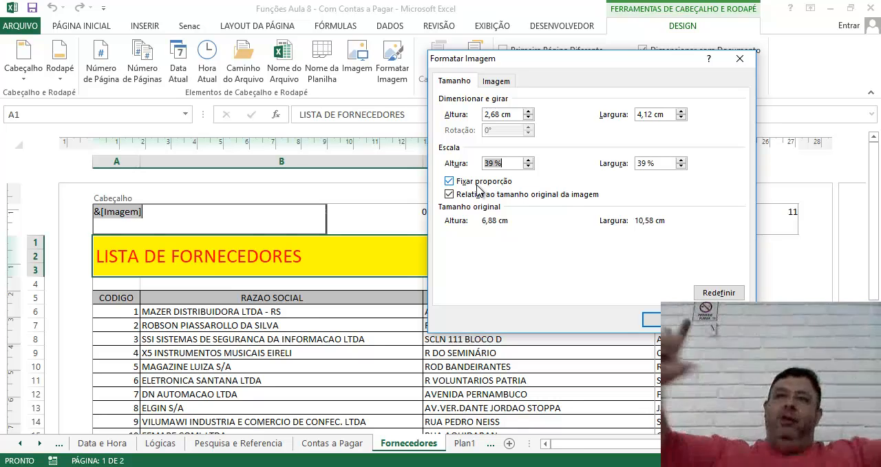
{"action": "left_click", "coordinate": [507, 83]}
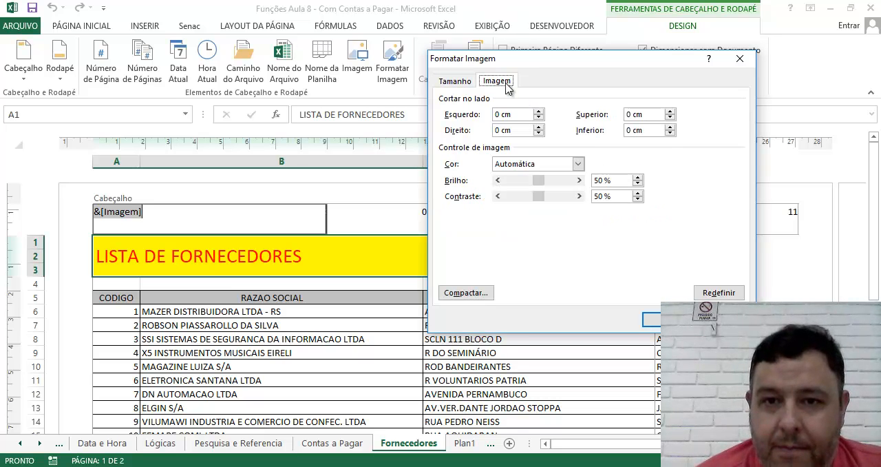
{"action": "left_click", "coordinate": [739, 59]}
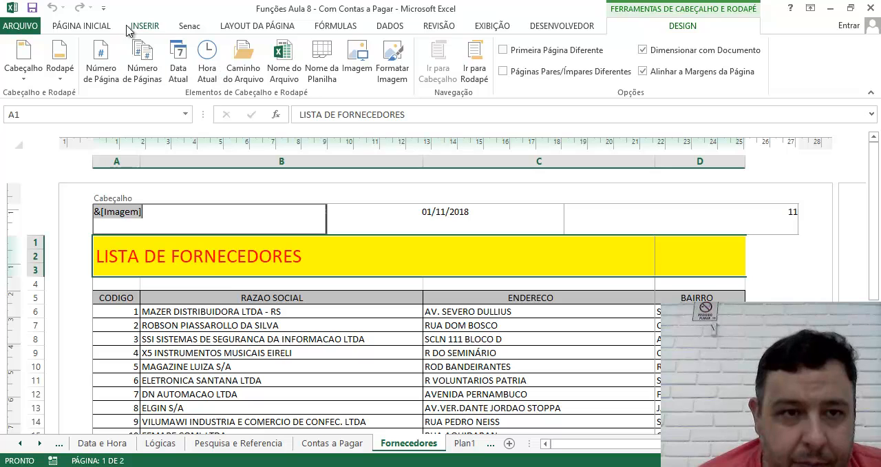
Step: Increase the page's top margin to about 3.3 cm to make room for the header picture, and leave header editing
{"action": "left_click", "coordinate": [239, 26]}
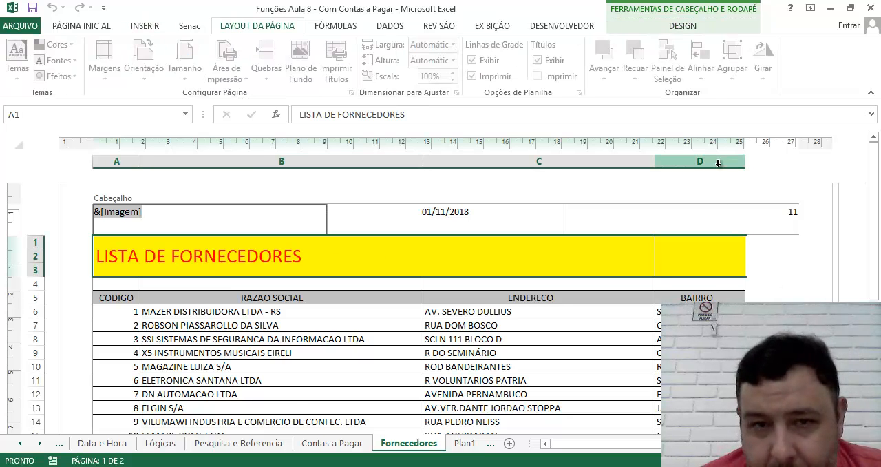
{"action": "left_click_drag", "start_coordinate": [11, 206], "coordinate": [13, 235]}
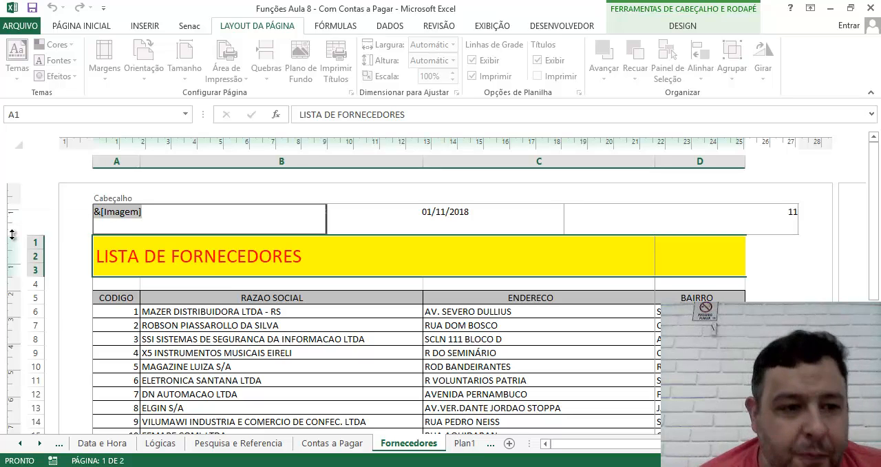
{"action": "left_click", "coordinate": [11, 206]}
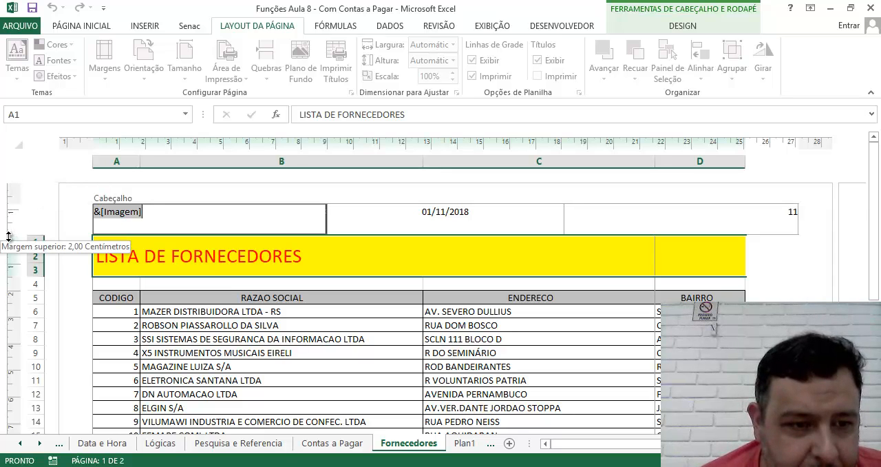
{"action": "left_click_drag", "start_coordinate": [9, 236], "coordinate": [12, 269]}
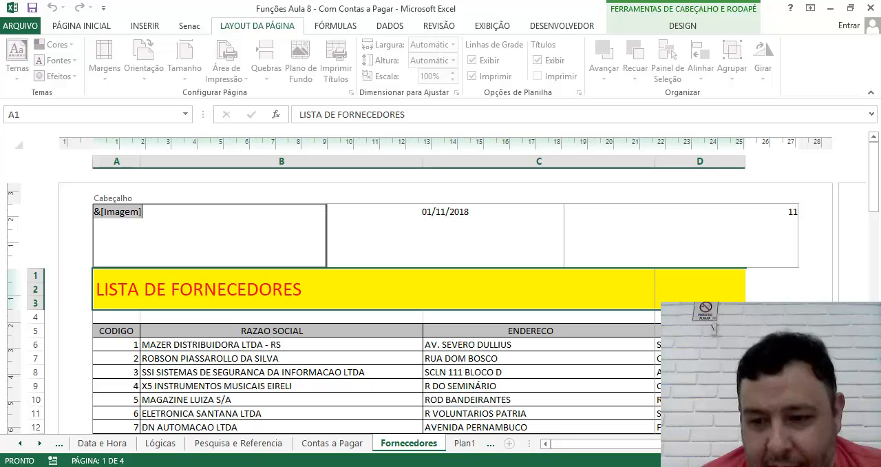
{"action": "left_click", "coordinate": [852, 241]}
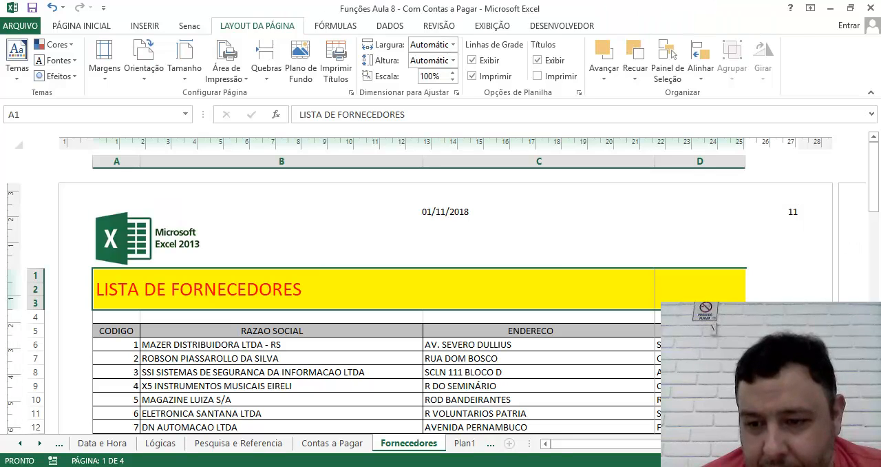
Step: Compare Page Break Preview with Page Layout view, inspect the header's left, center and right sections, and leave header editing
{"action": "left_click", "coordinate": [748, 460]}
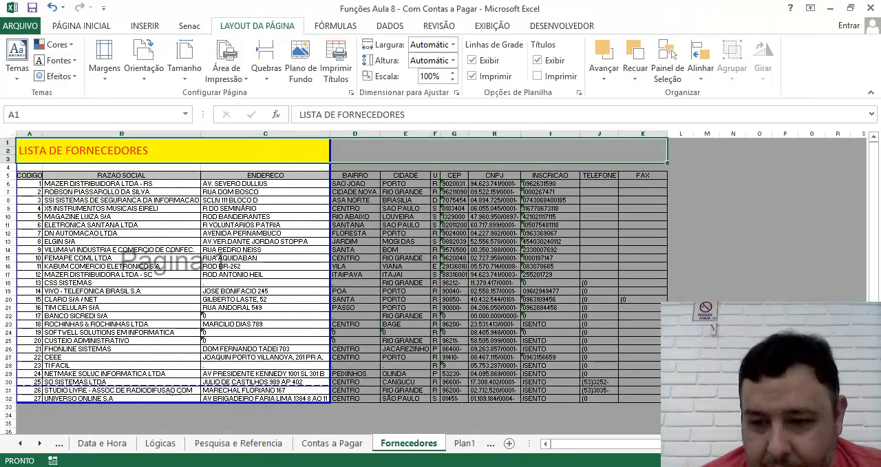
{"action": "left_click", "coordinate": [730, 460]}
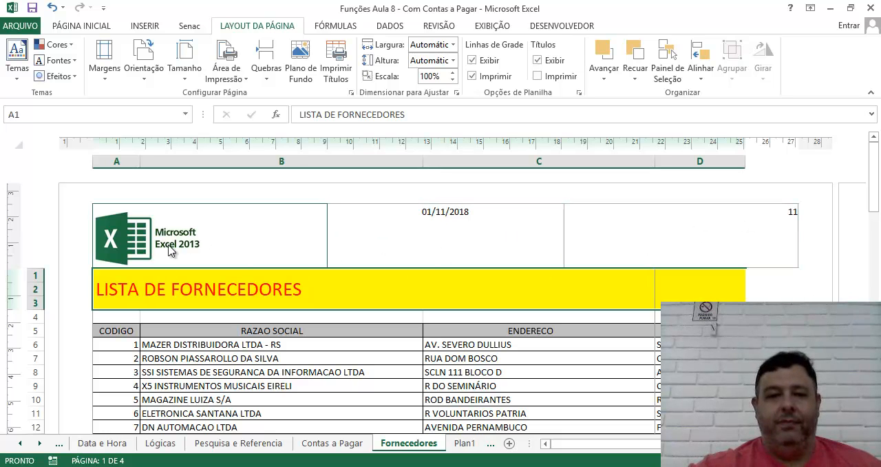
{"action": "left_click", "coordinate": [132, 248]}
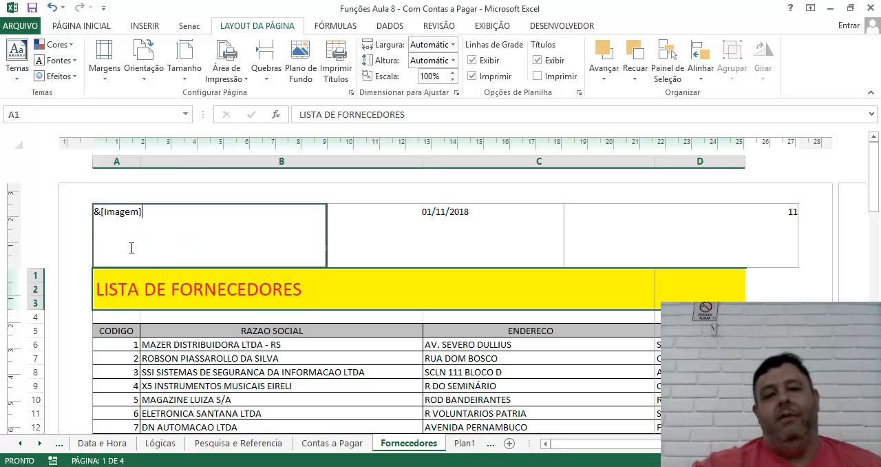
{"action": "left_click", "coordinate": [452, 227]}
{"action": "left_click", "coordinate": [681, 244]}
{"action": "left_click", "coordinate": [820, 282]}
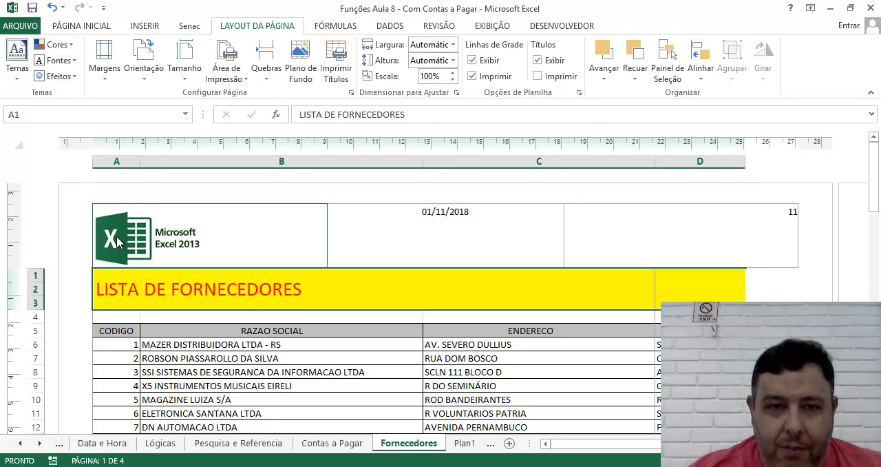
Step: Insert the senac picture from the icones_atalhos folder as the Fornecedores sheet's background
{"action": "left_click", "coordinate": [304, 71]}
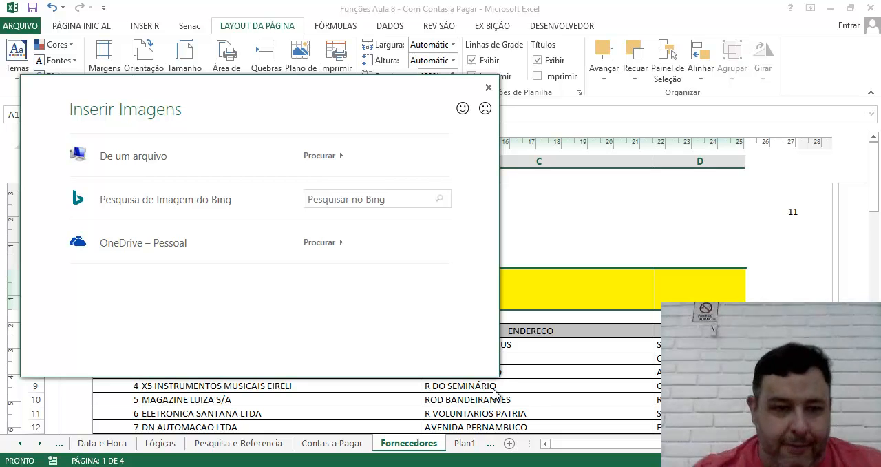
{"action": "left_click", "coordinate": [150, 165]}
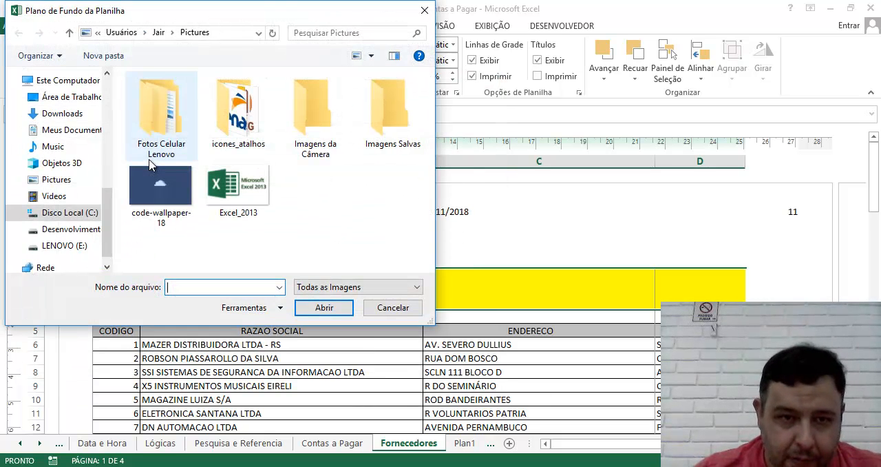
{"action": "left_click", "coordinate": [160, 196]}
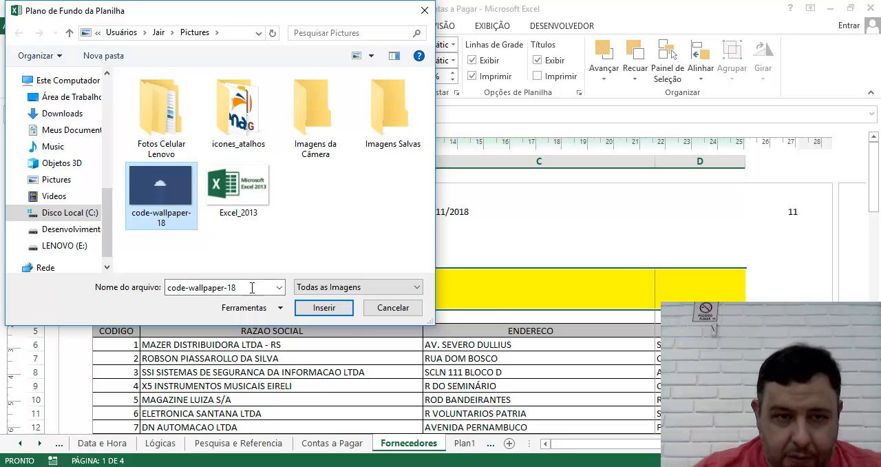
{"action": "double_click", "coordinate": [239, 111]}
{"action": "left_click", "coordinate": [239, 110]}
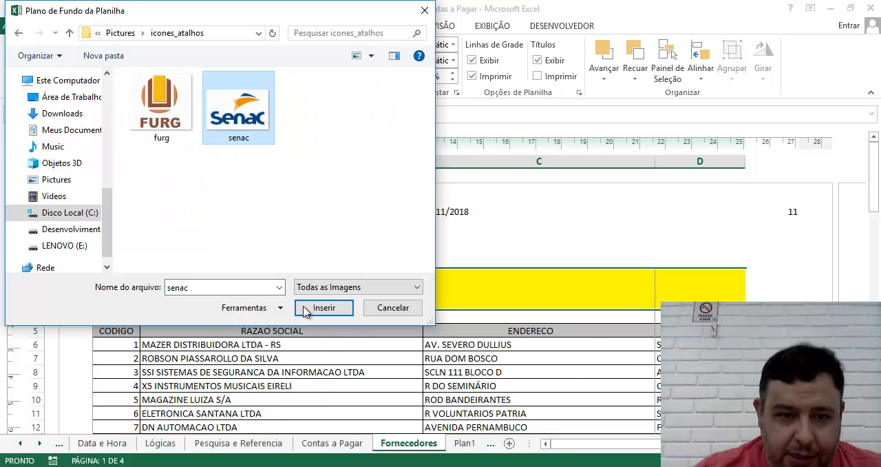
{"action": "left_click", "coordinate": [334, 307]}
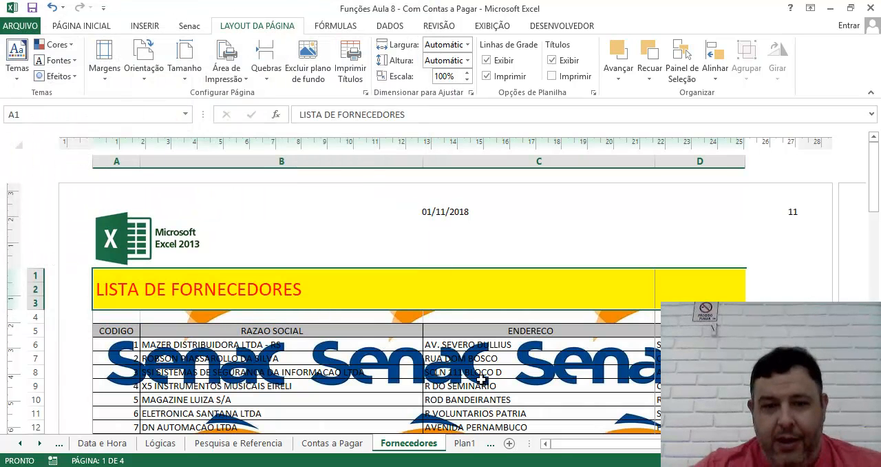
Step: Check how the background picture repeats behind the data and across the pages, and delete it from the sheet
{"action": "scroll", "coordinate": [481, 381], "scroll_direction": "down", "scroll_amount": 4}
{"action": "scroll", "coordinate": [481, 381], "scroll_direction": "up", "scroll_amount": 1}
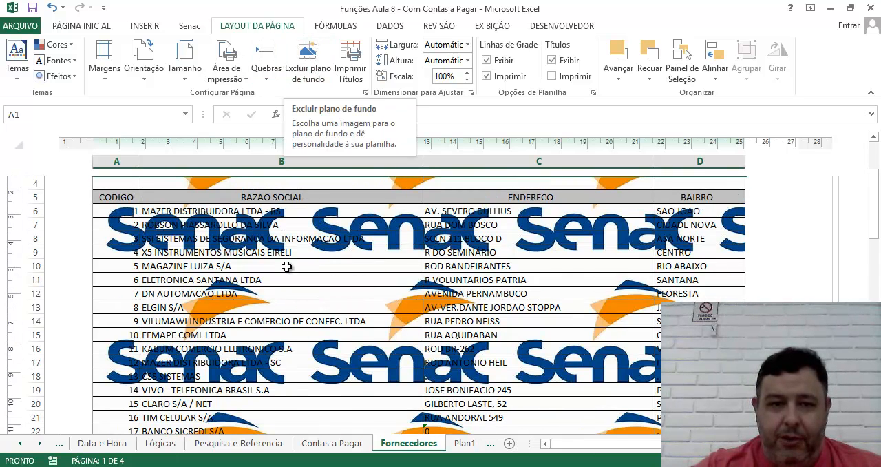
{"action": "left_click", "coordinate": [262, 239]}
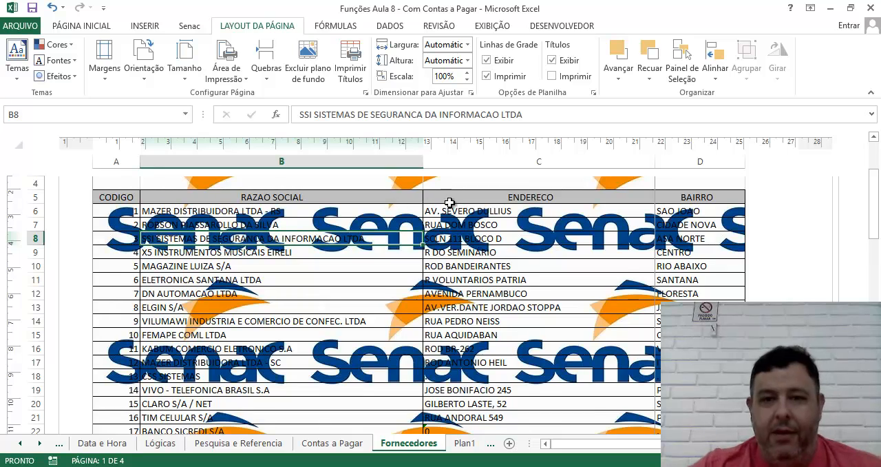
{"action": "scroll", "coordinate": [530, 292], "scroll_direction": "down", "scroll_amount": 5}
{"action": "scroll", "coordinate": [528, 292], "scroll_direction": "down", "scroll_amount": 10}
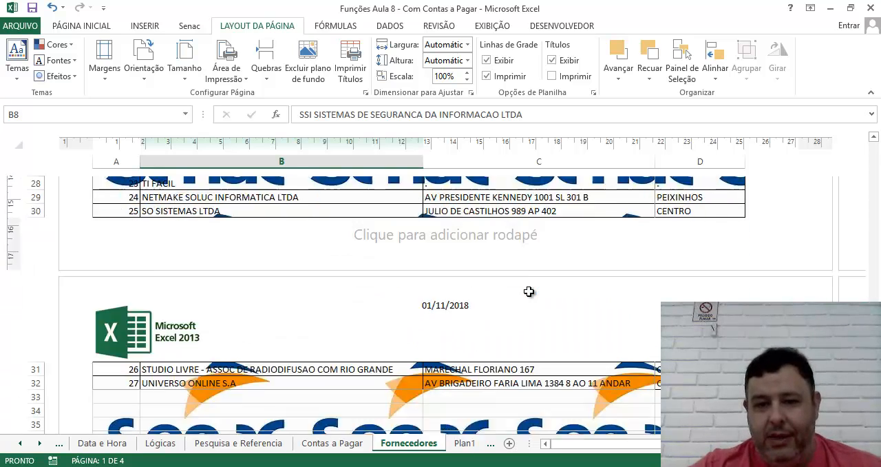
{"action": "scroll", "coordinate": [528, 292], "scroll_direction": "up", "scroll_amount": 10}
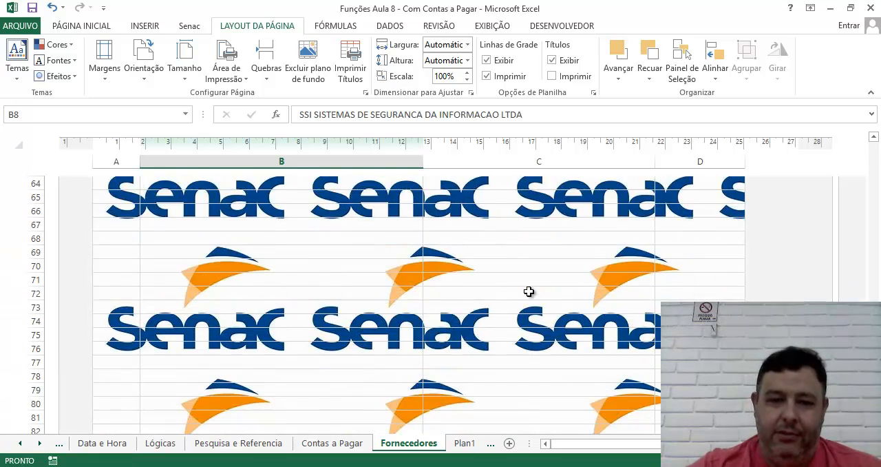
{"action": "left_click", "coordinate": [308, 73]}
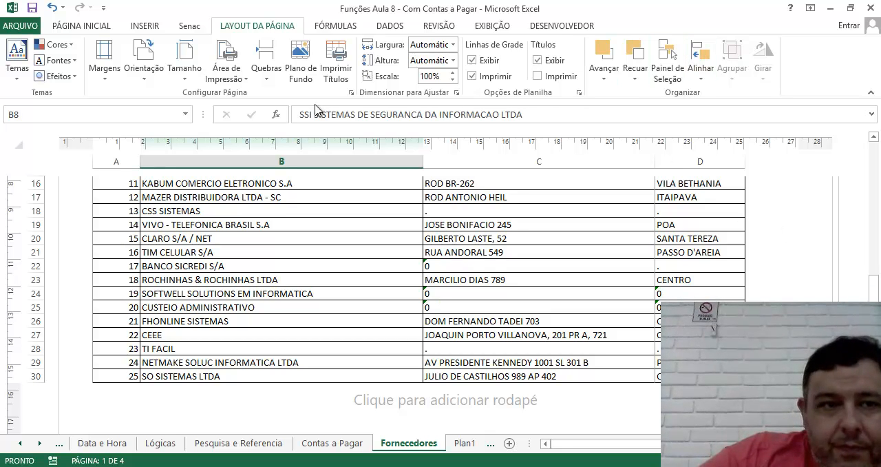
Step: Review the available paper sizes and page orientations without changing them, and look over the sheet's pages
{"action": "left_click", "coordinate": [186, 78]}
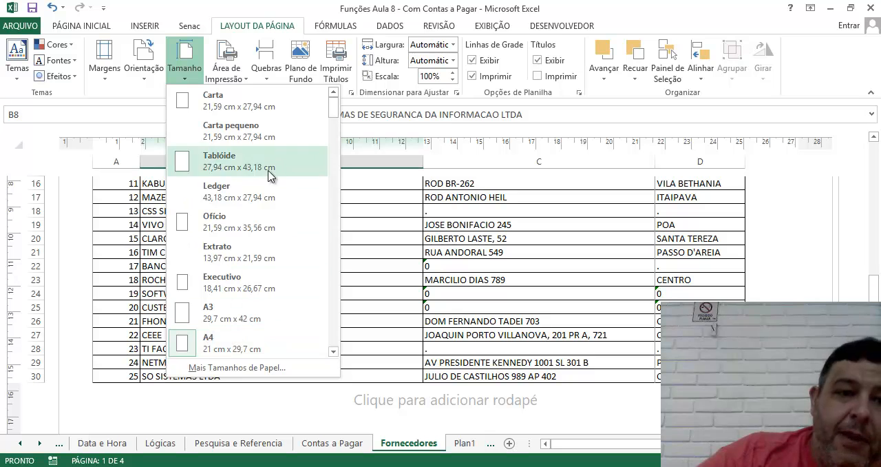
{"action": "left_click", "coordinate": [151, 80]}
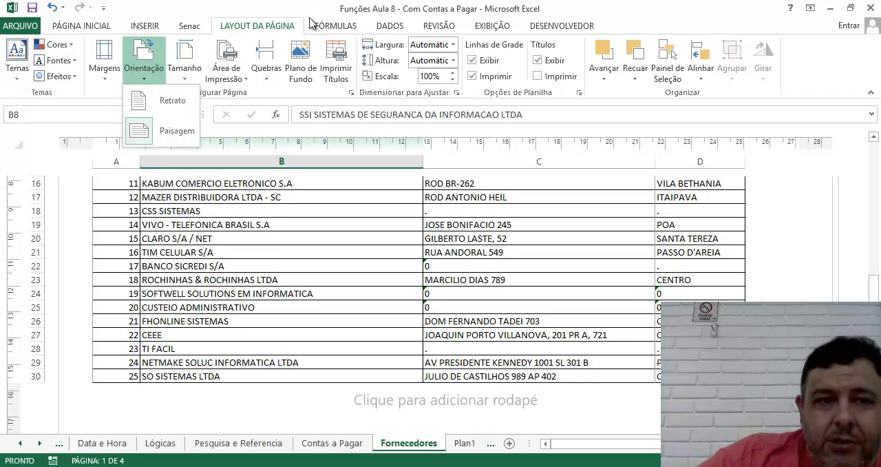
{"action": "left_click", "coordinate": [185, 27]}
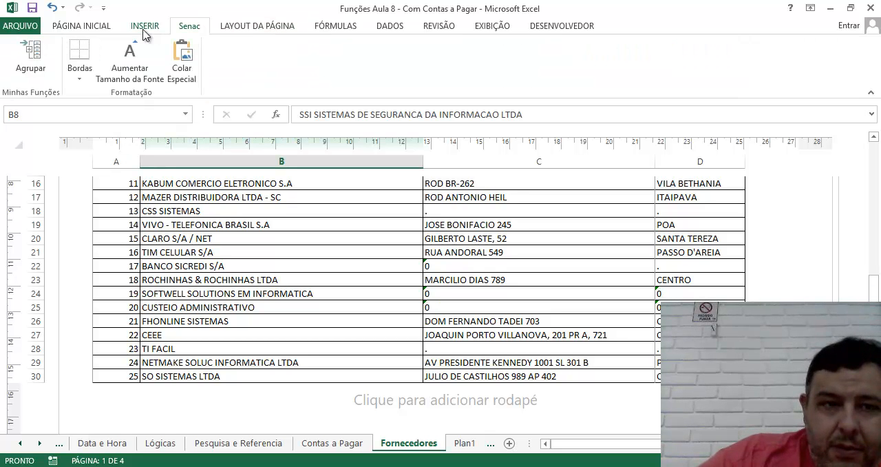
{"action": "left_click", "coordinate": [145, 27]}
{"action": "left_click", "coordinate": [81, 27]}
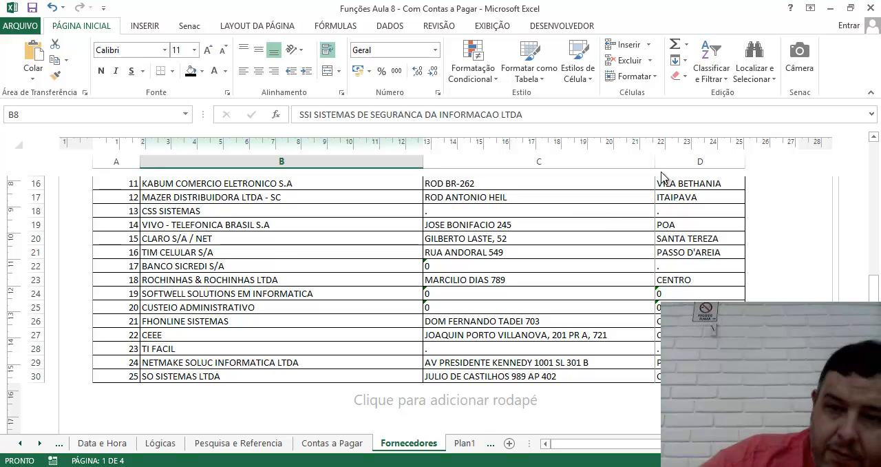
{"action": "scroll", "coordinate": [777, 265], "scroll_direction": "up", "scroll_amount": 7}
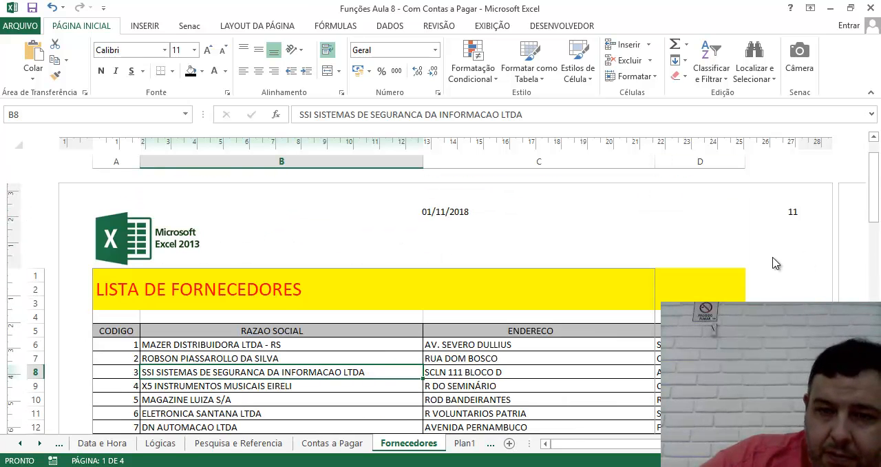
{"action": "scroll", "coordinate": [763, 291], "scroll_direction": "down", "scroll_amount": 10}
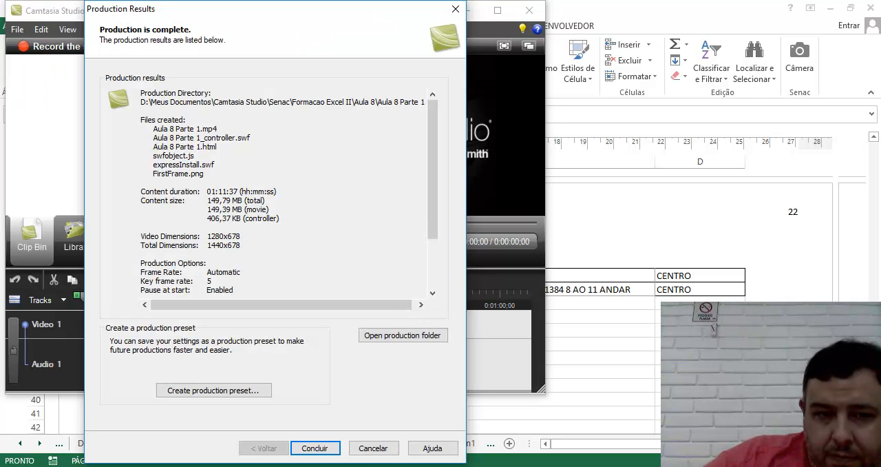
{"action": "left_click", "coordinate": [315, 448]}
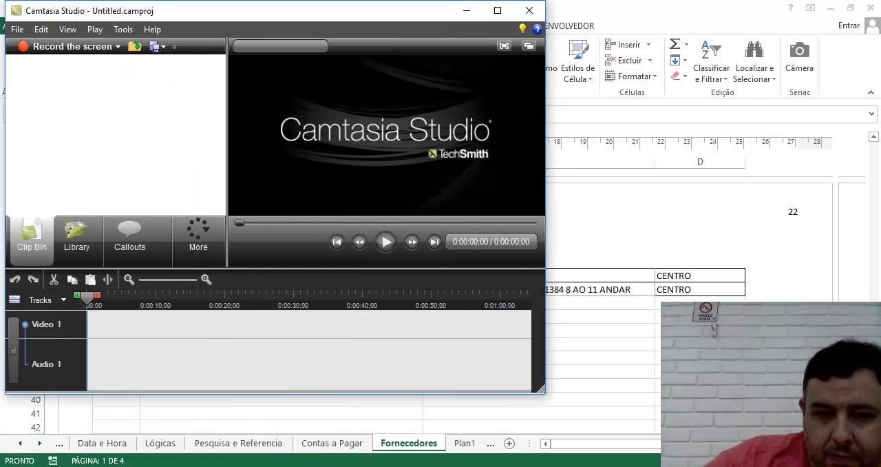
{"action": "key", "text": "F10"}
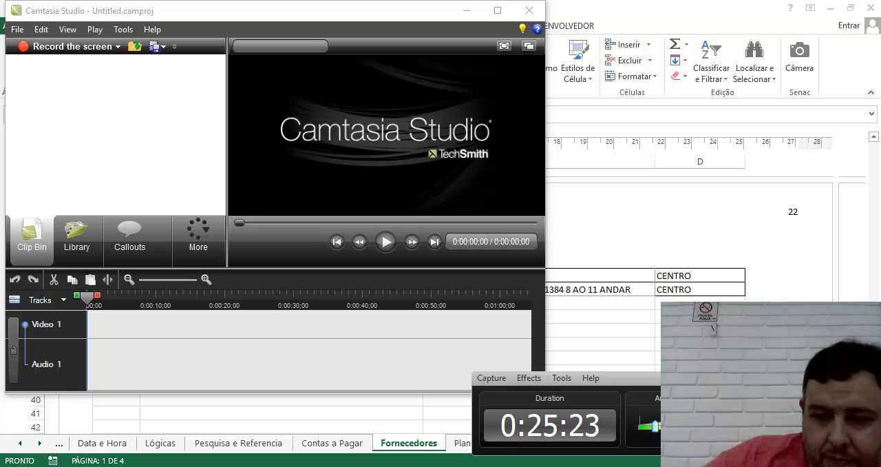